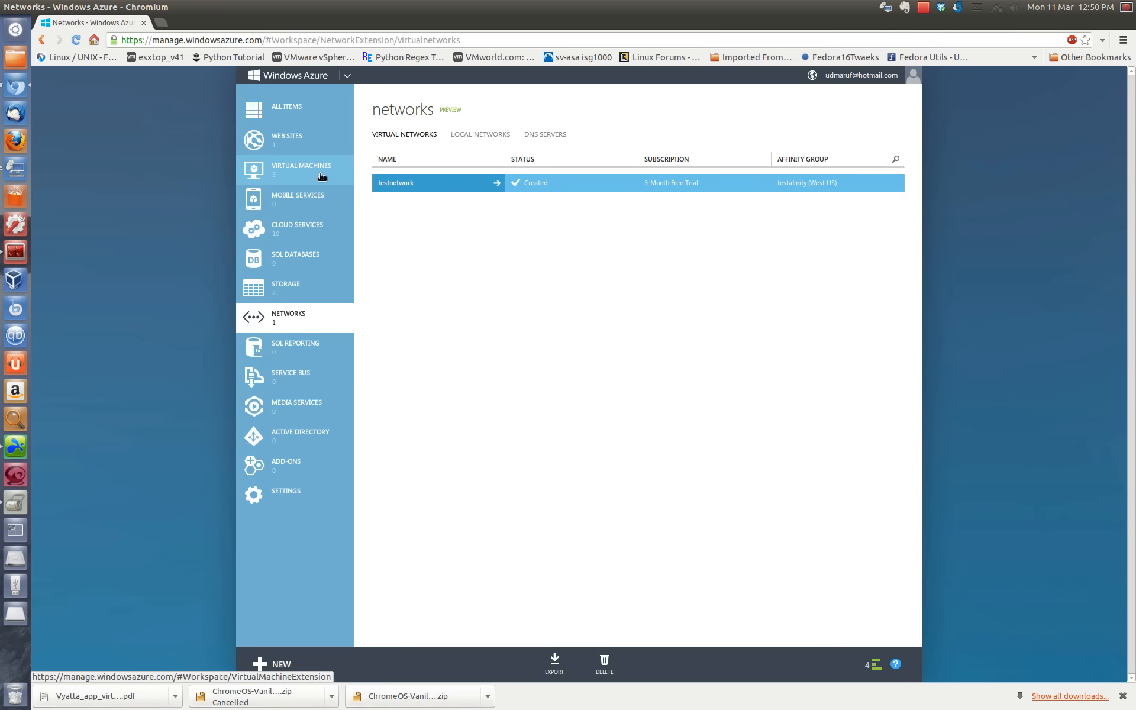
Step: Open the winserver2012 virtual machine's dashboard and examine its public virtual IP address and internal IP address
{"action": "left_click", "coordinate": [322, 177]}
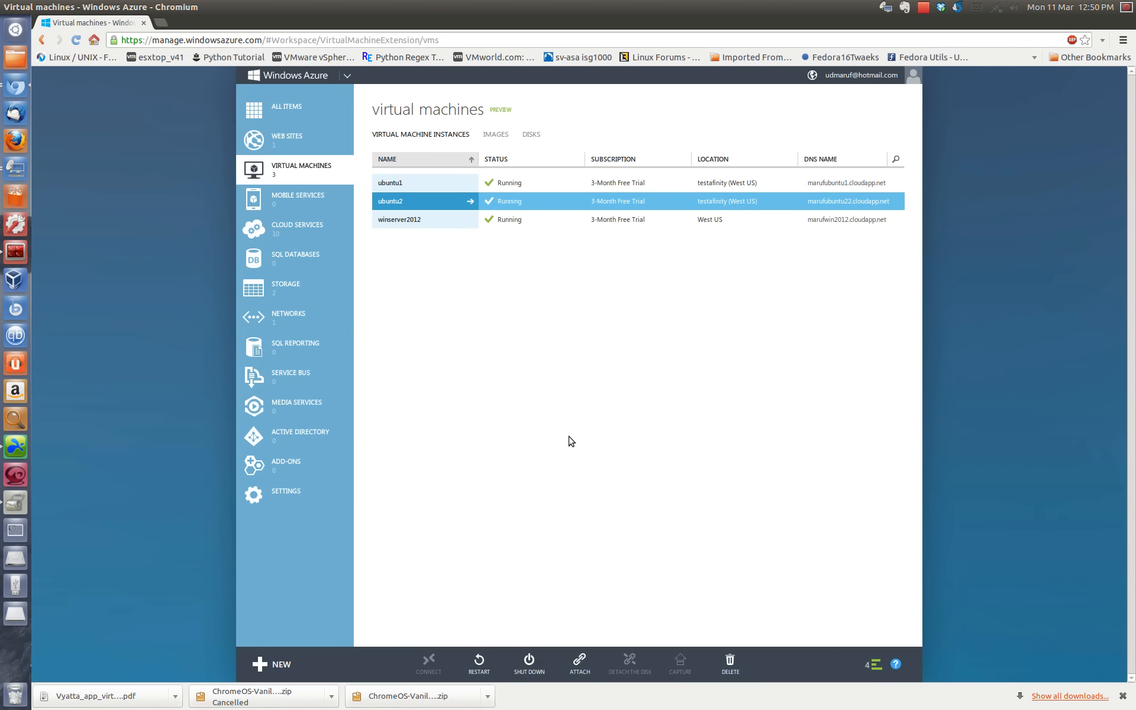
{"action": "left_click", "coordinate": [406, 220]}
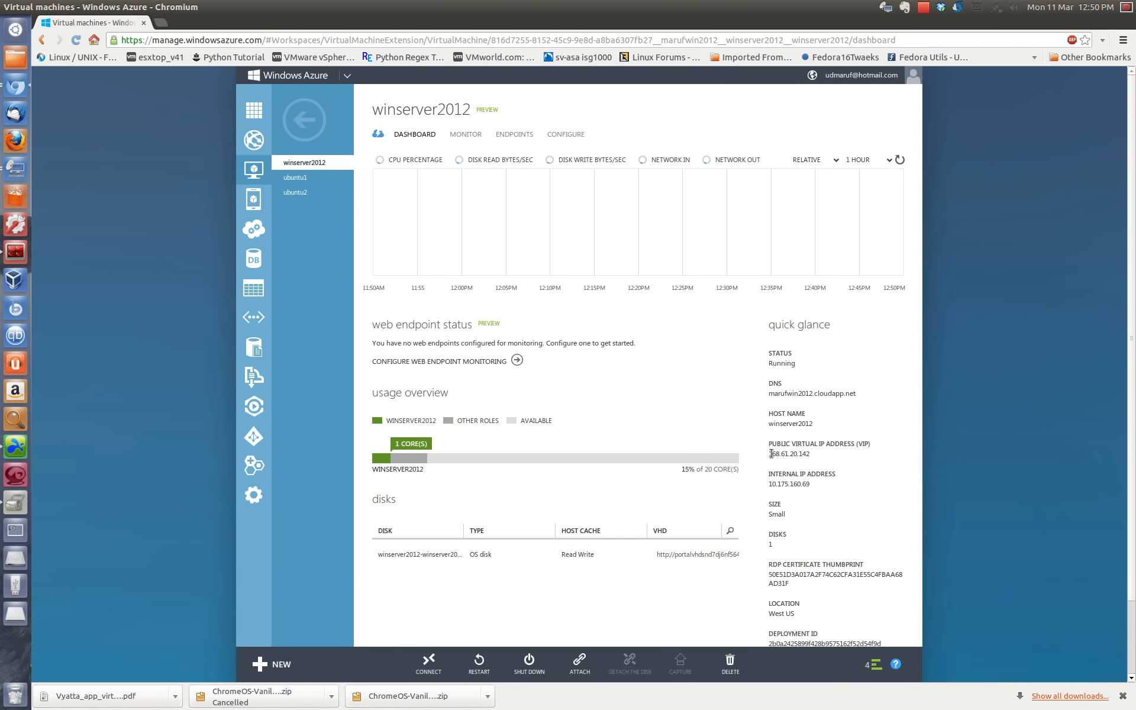
{"action": "left_click_drag", "start_coordinate": [770, 454], "coordinate": [815, 457]}
{"action": "left_click_drag", "start_coordinate": [772, 484], "coordinate": [809, 484]}
{"action": "left_click", "coordinate": [772, 494]}
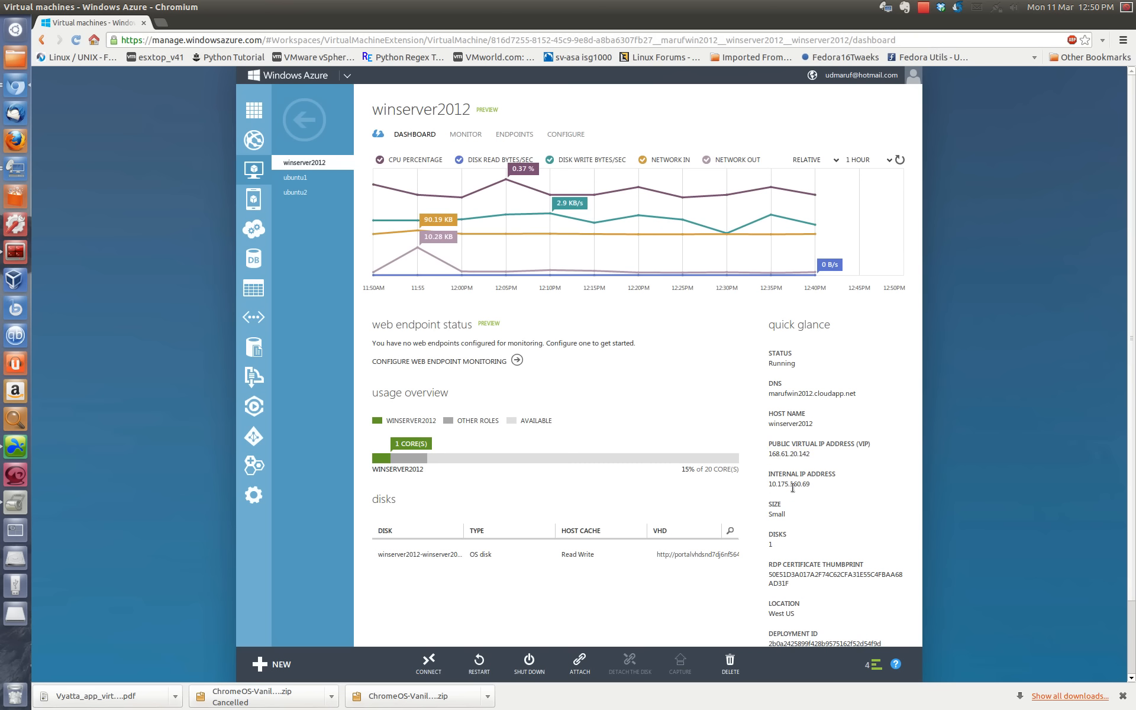
{"action": "mouse_move", "coordinate": [819, 488]}
{"action": "left_mouse_down"}
{"action": "mouse_move", "coordinate": [768, 485]}
{"action": "mouse_move", "coordinate": [799, 485]}
{"action": "left_mouse_up"}
{"action": "triple_click", "coordinate": [798, 485]}
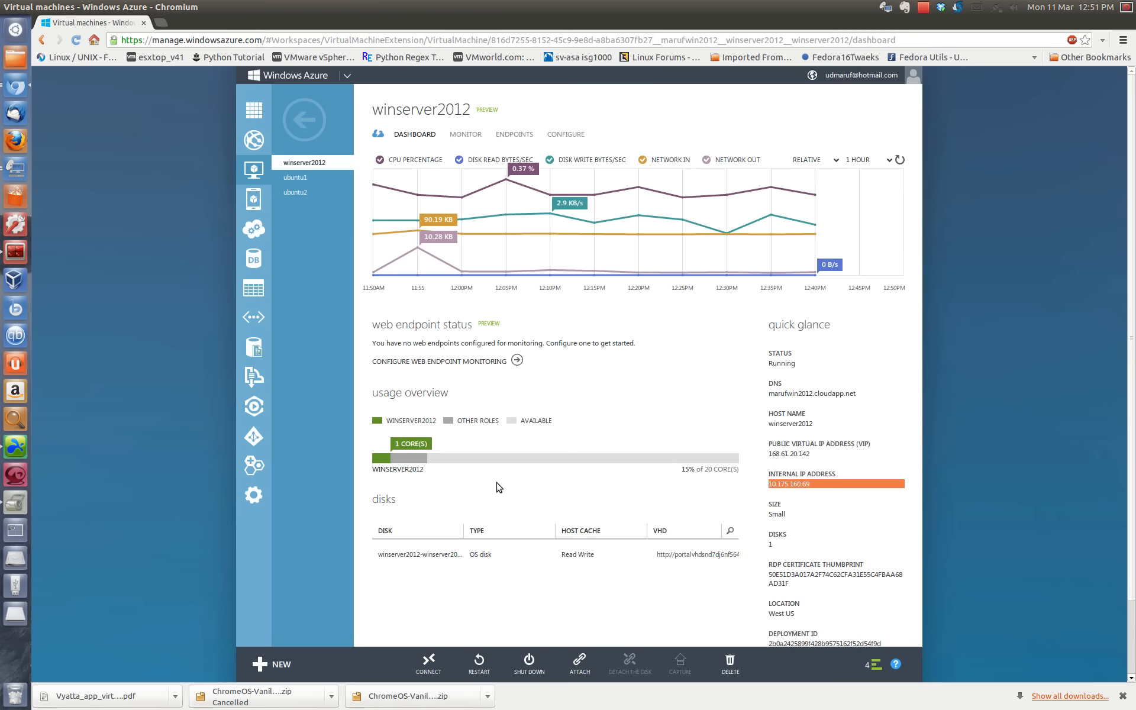
Step: Return to the networks list and start a custom-created virtual network named DMZ
{"action": "left_click", "coordinate": [332, 119]}
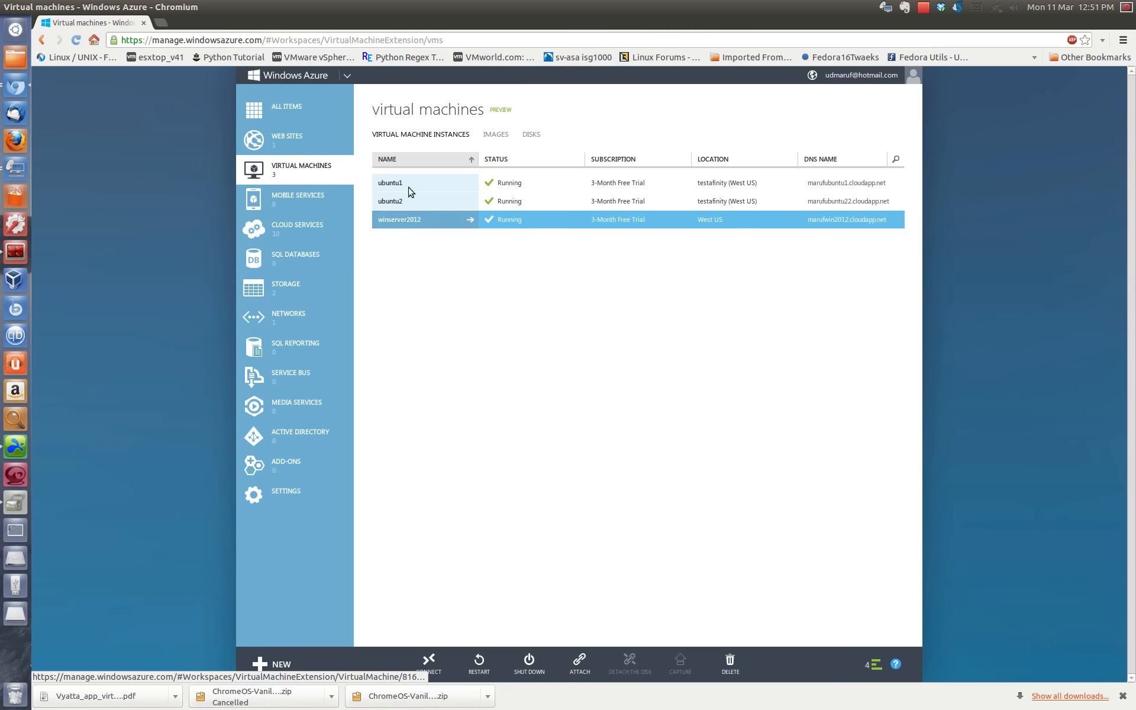
{"action": "left_click", "coordinate": [279, 323]}
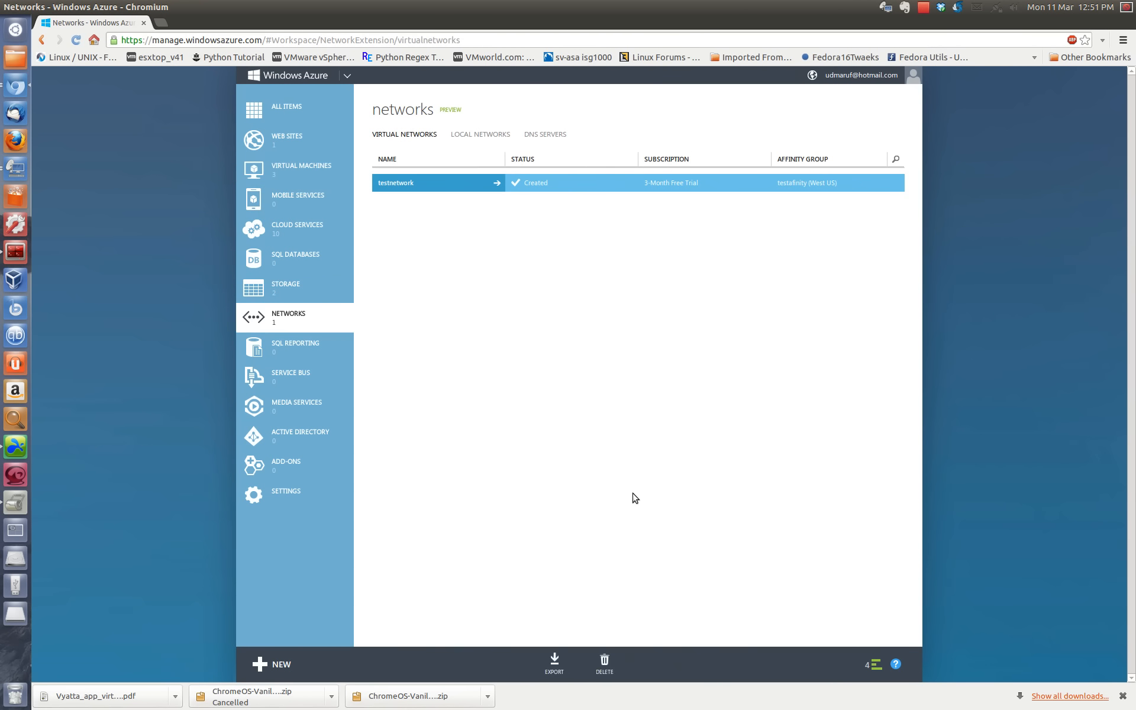
{"action": "left_click", "coordinate": [450, 188]}
{"action": "left_click", "coordinate": [289, 665]}
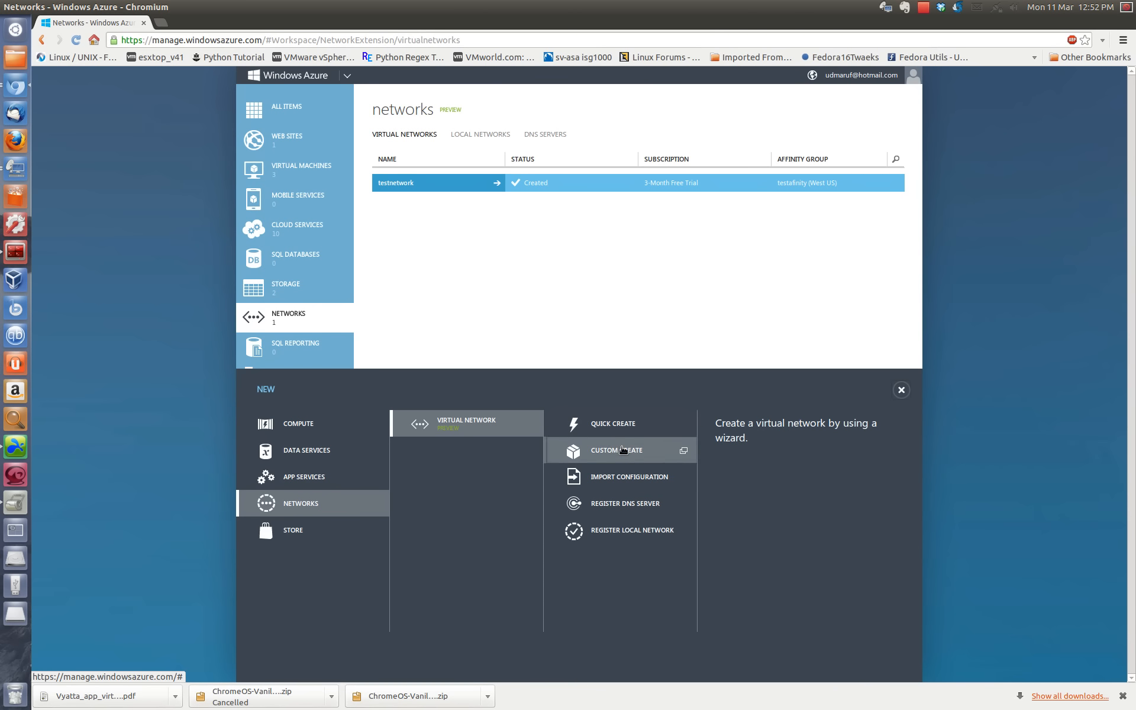
{"action": "left_click", "coordinate": [624, 450]}
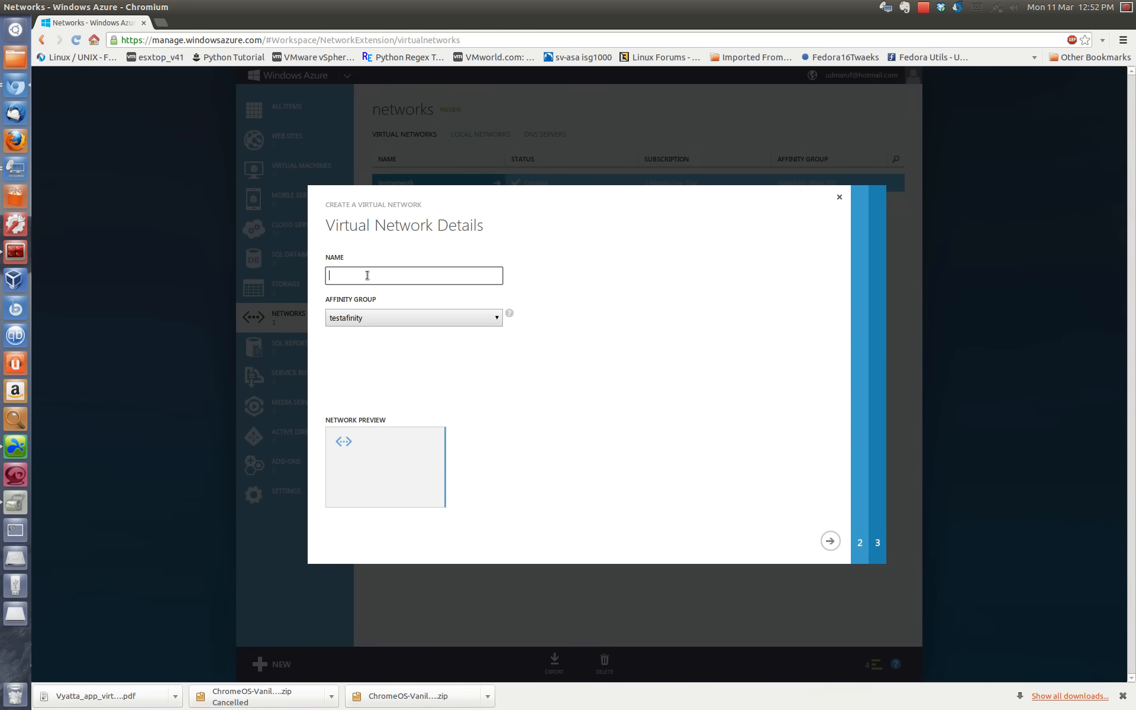
{"action": "type", "text": "DMZ"}
{"action": "key", "text": "BackSpace"}
{"action": "type", "text": "Z"}
Step: Assign the network a new affinity group named WestDMZ in the West US region and proceed to the address space settings
{"action": "left_click", "coordinate": [431, 317]}
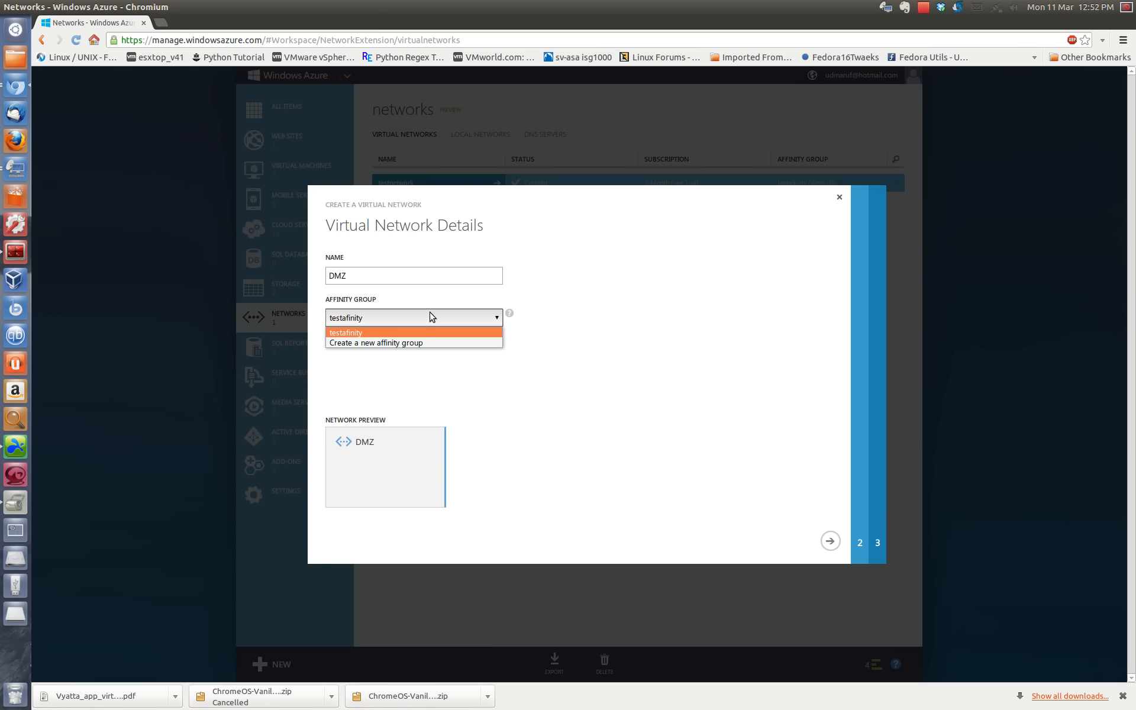
{"action": "left_click", "coordinate": [431, 317]}
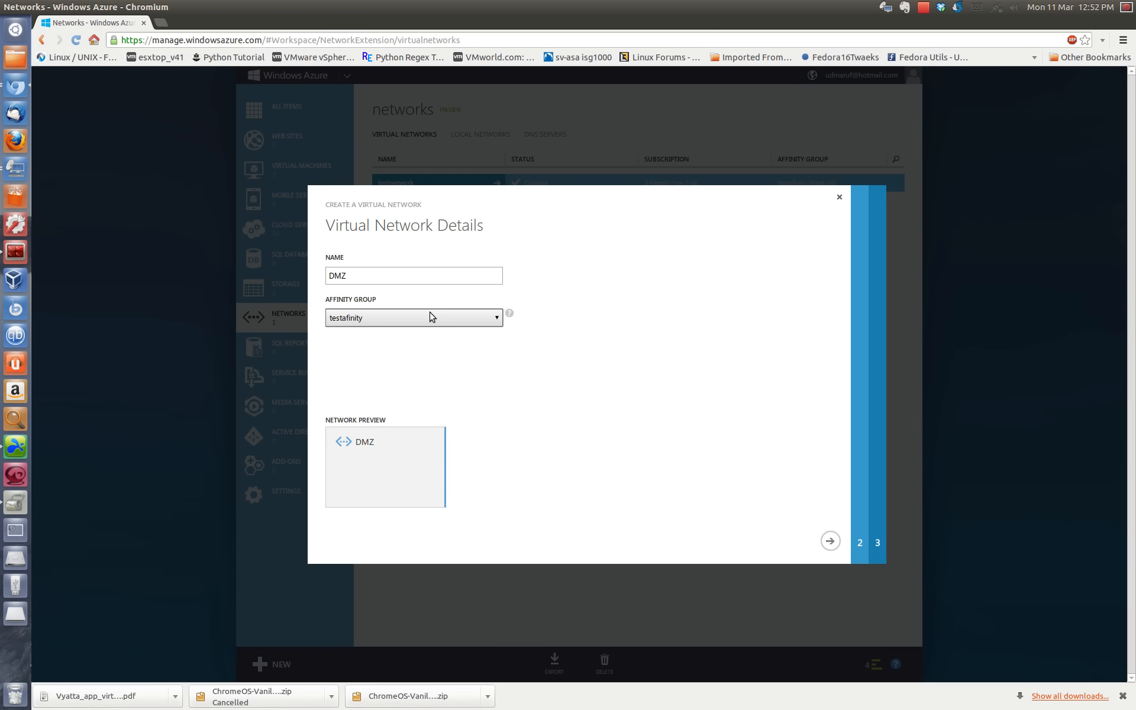
{"action": "left_click", "coordinate": [430, 318]}
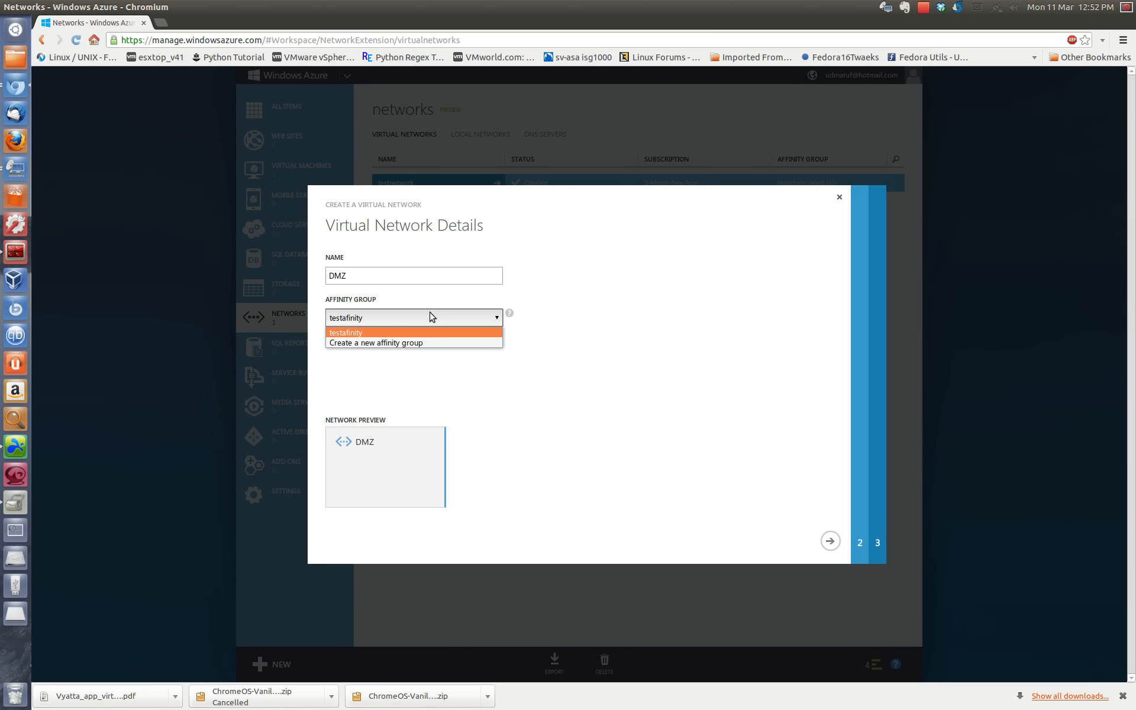
{"action": "left_click", "coordinate": [424, 346]}
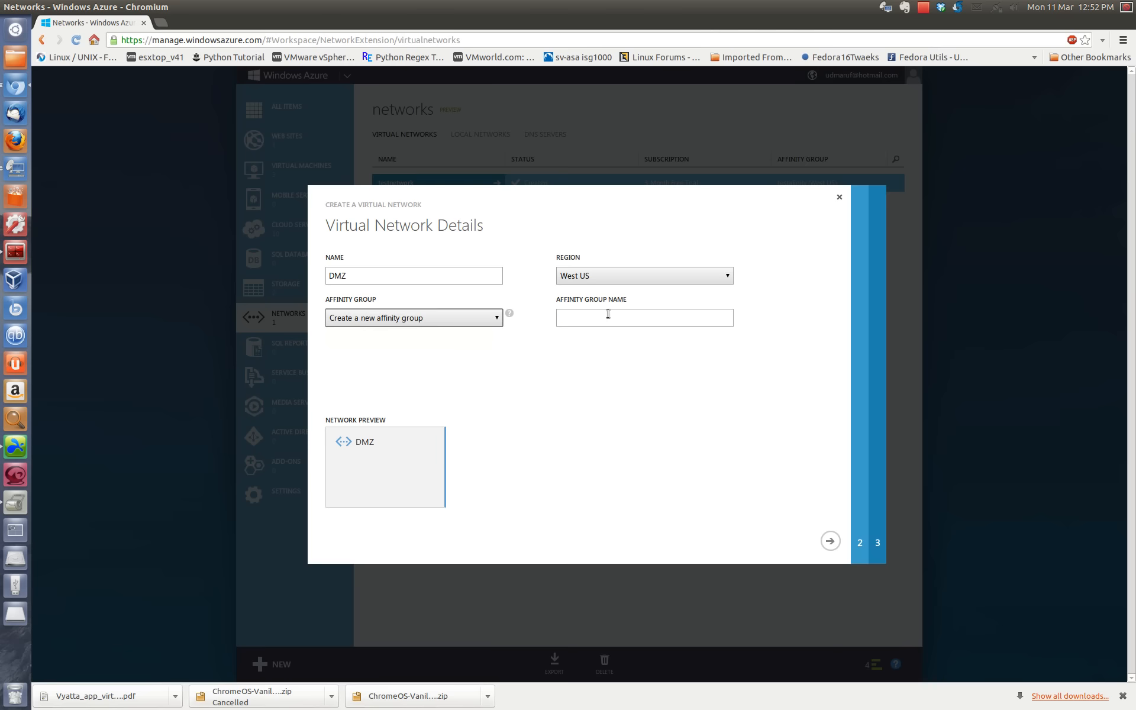
{"action": "left_click", "coordinate": [629, 277]}
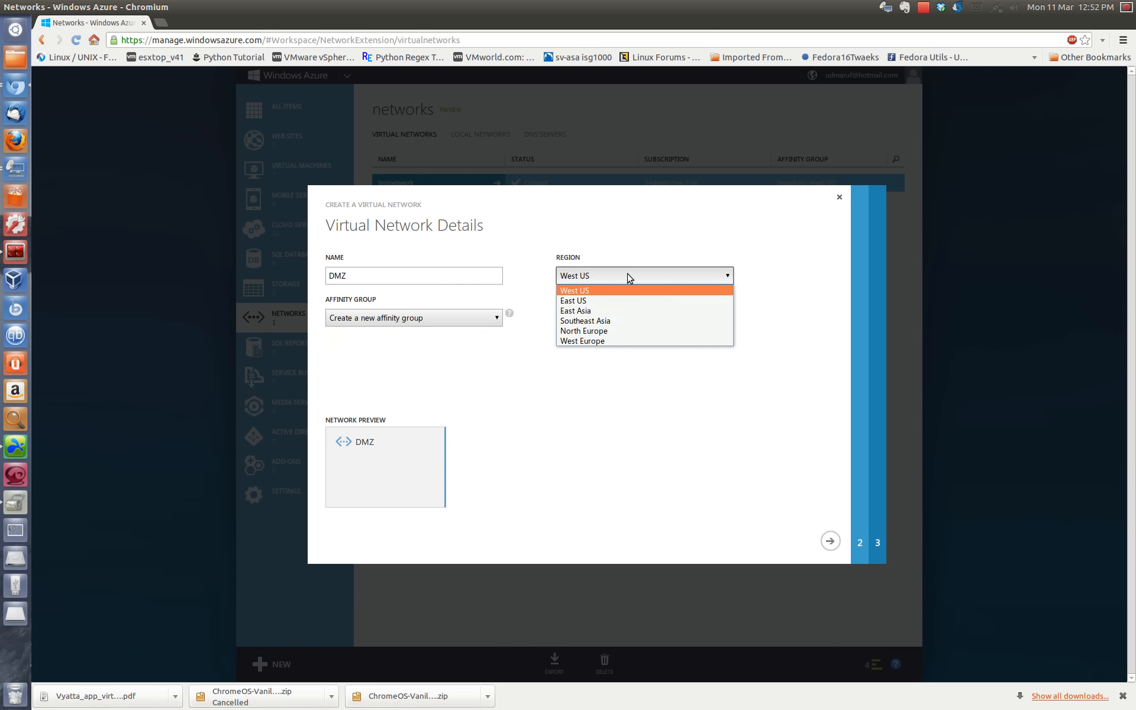
{"action": "left_click", "coordinate": [615, 292]}
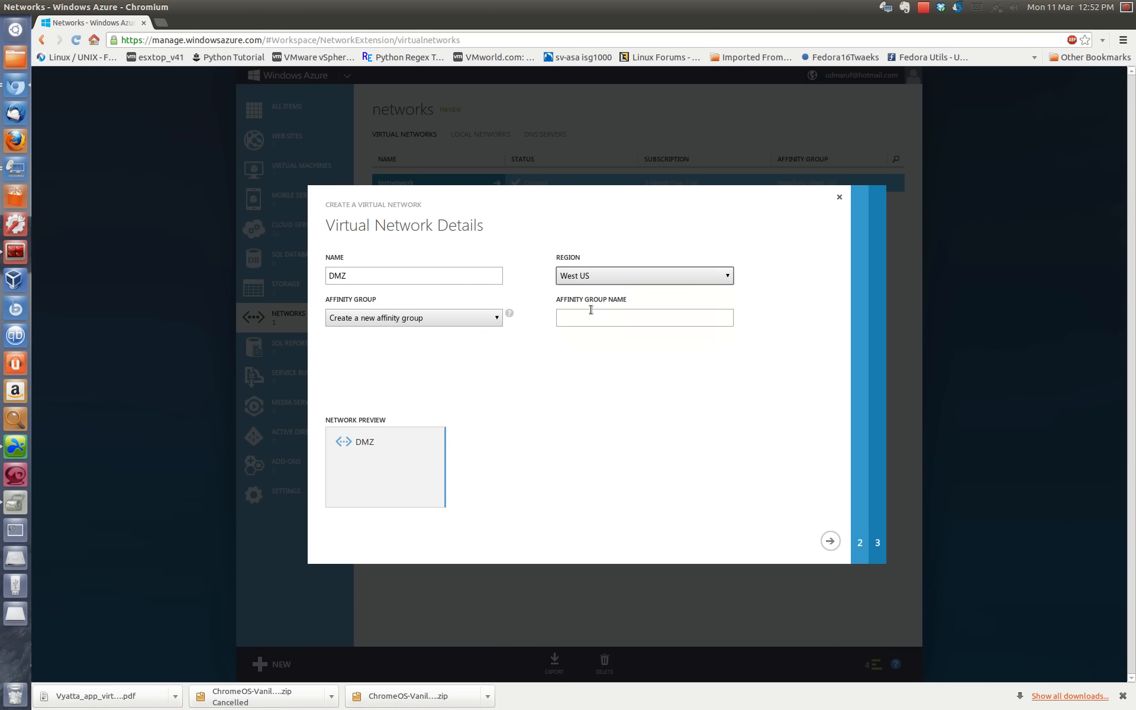
{"action": "left_click", "coordinate": [589, 315]}
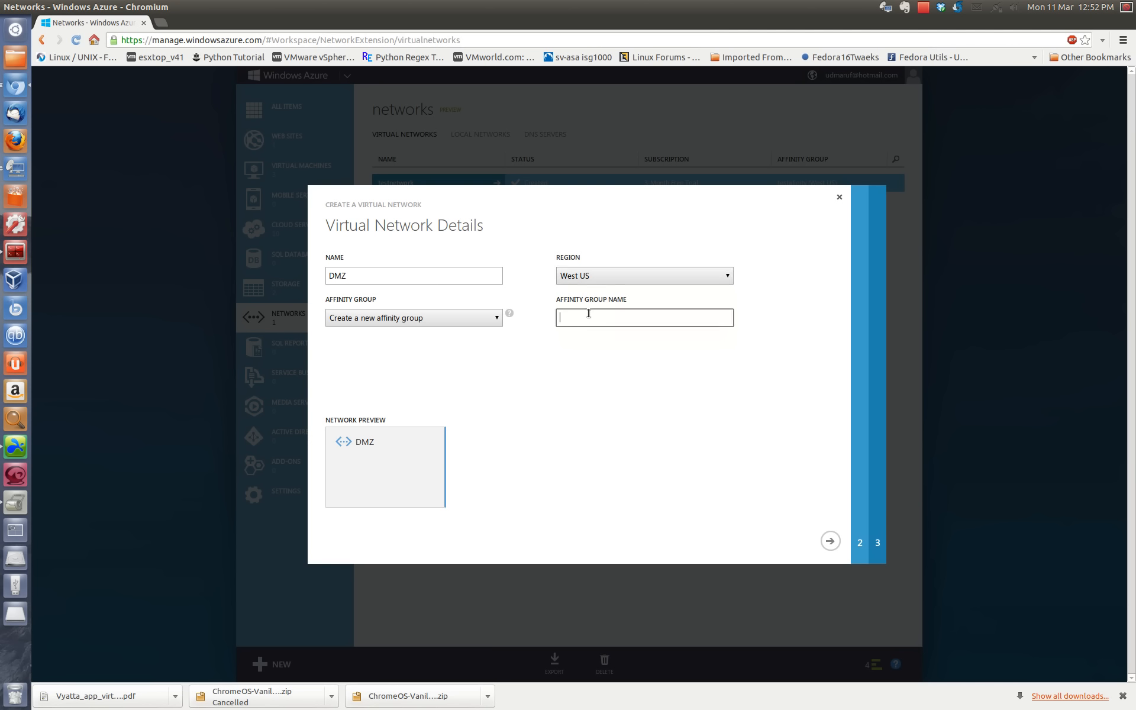
{"action": "type", "text": "WestDMZ"}
{"action": "left_click", "coordinate": [829, 541]}
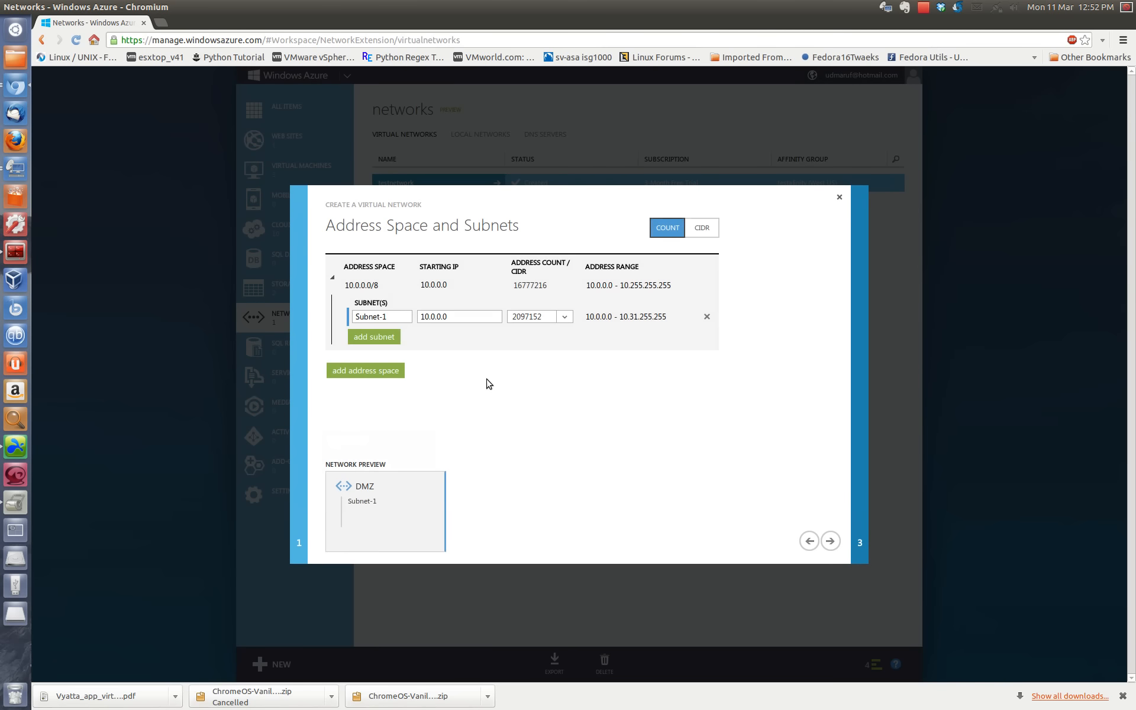
Step: Switch the address space to CIDR notation and set its starting IP to 172.16.0.0
{"action": "left_click", "coordinate": [390, 319]}
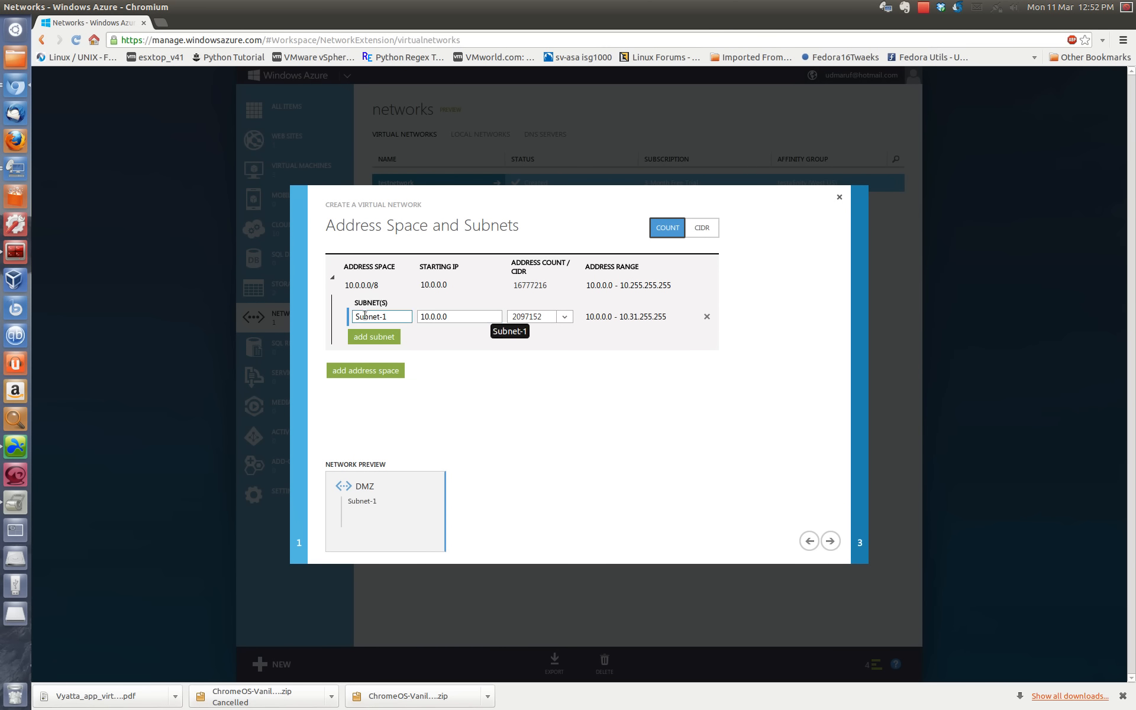
{"action": "left_click_drag", "start_coordinate": [394, 318], "coordinate": [323, 310]}
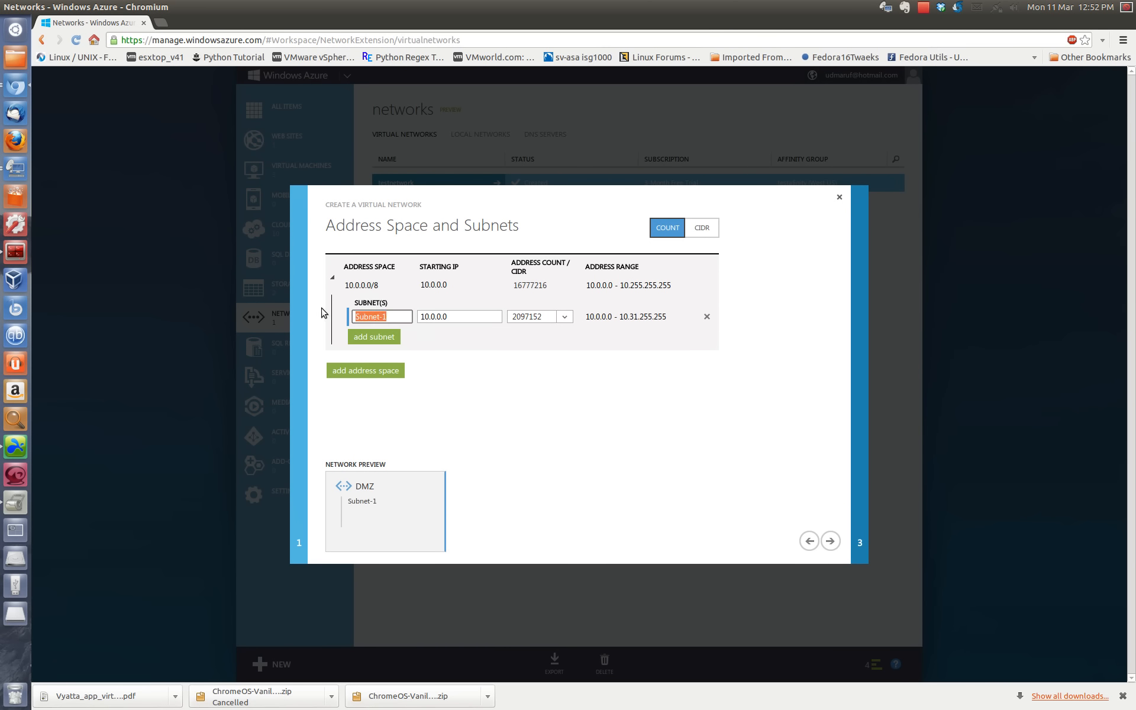
{"action": "left_click", "coordinate": [456, 317]}
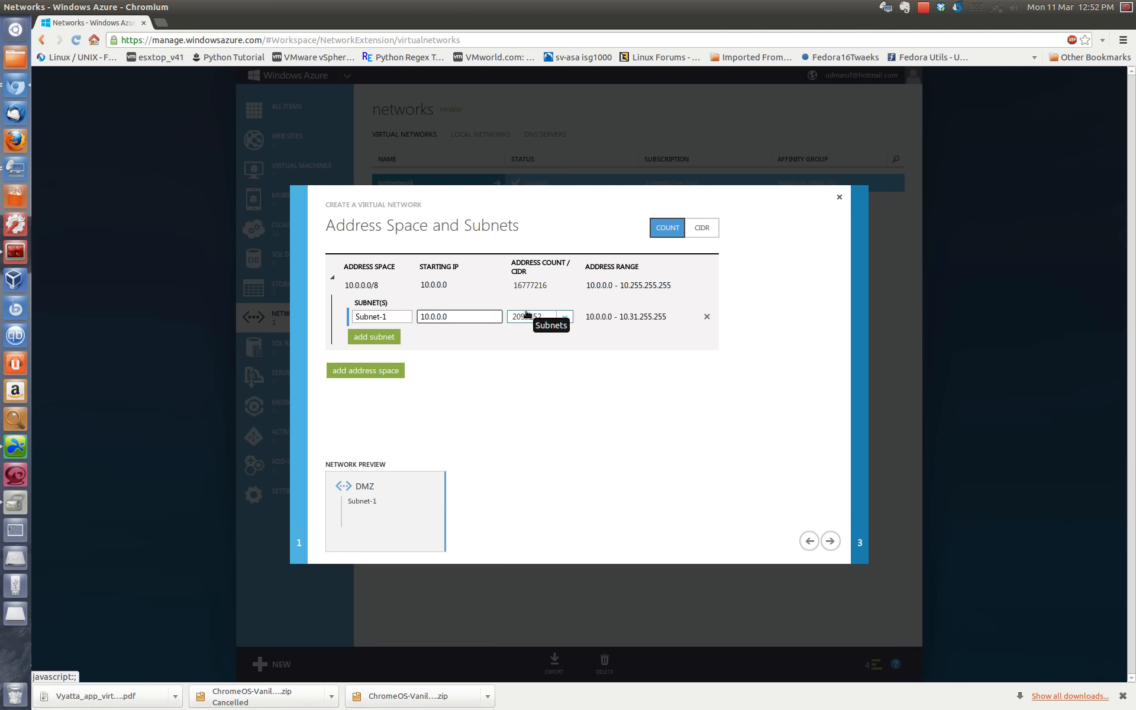
{"action": "left_click", "coordinate": [702, 229]}
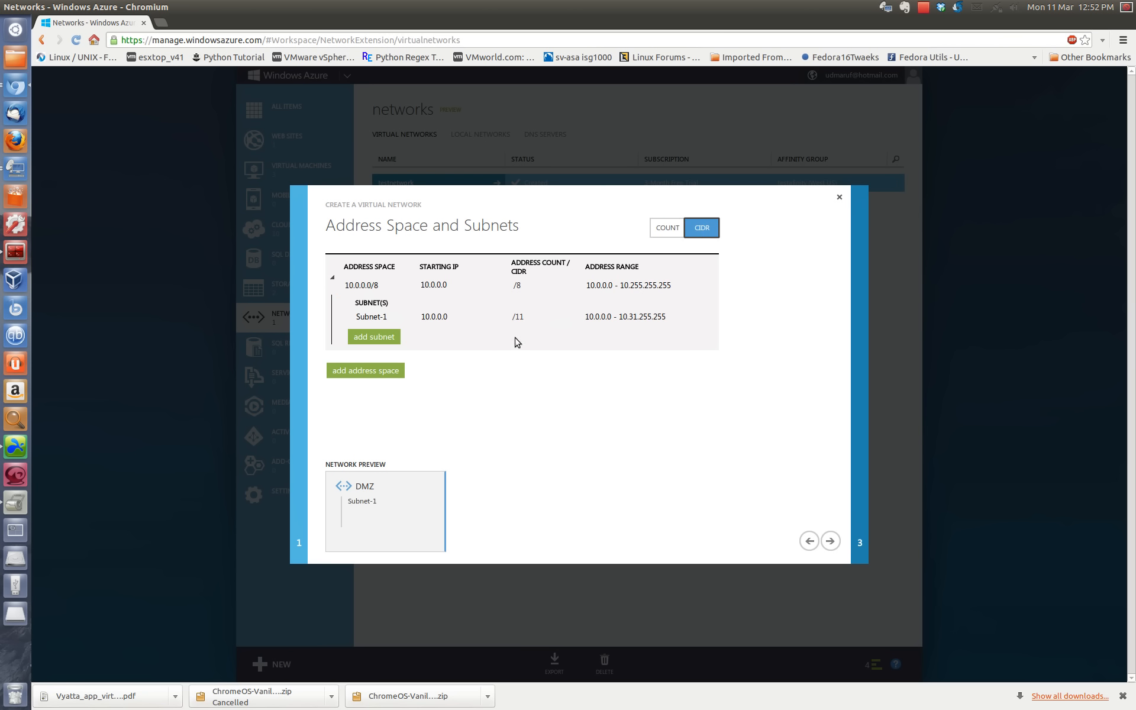
{"action": "left_click", "coordinate": [461, 286]}
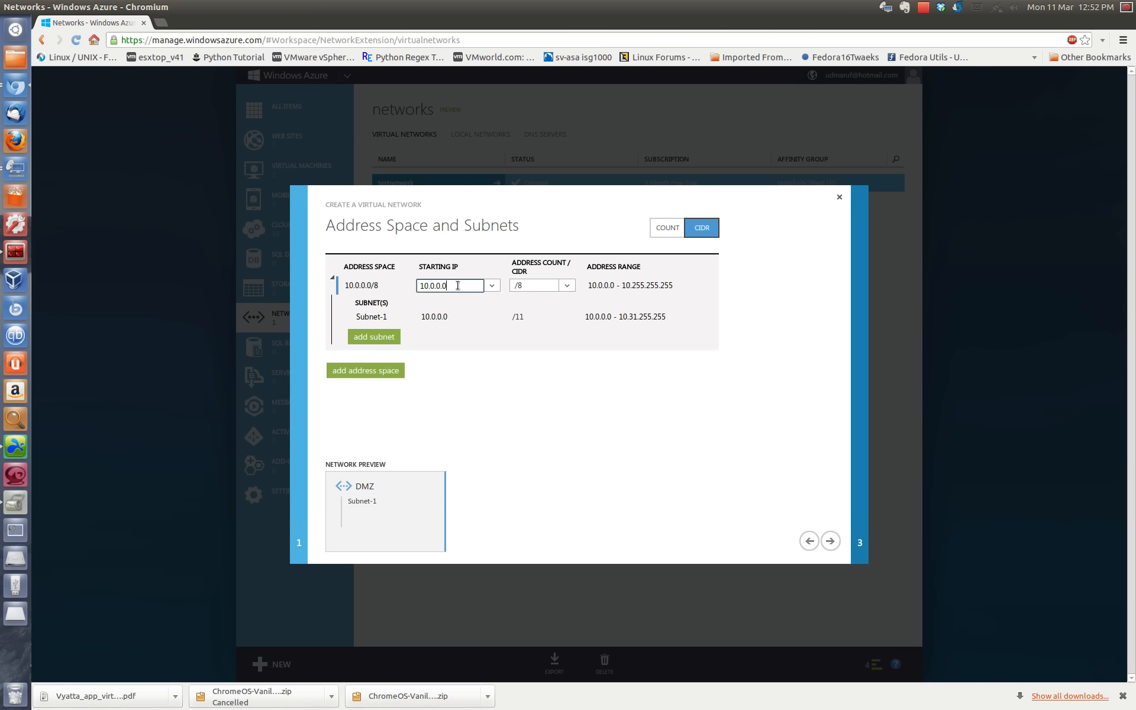
{"action": "left_click", "coordinate": [491, 286]}
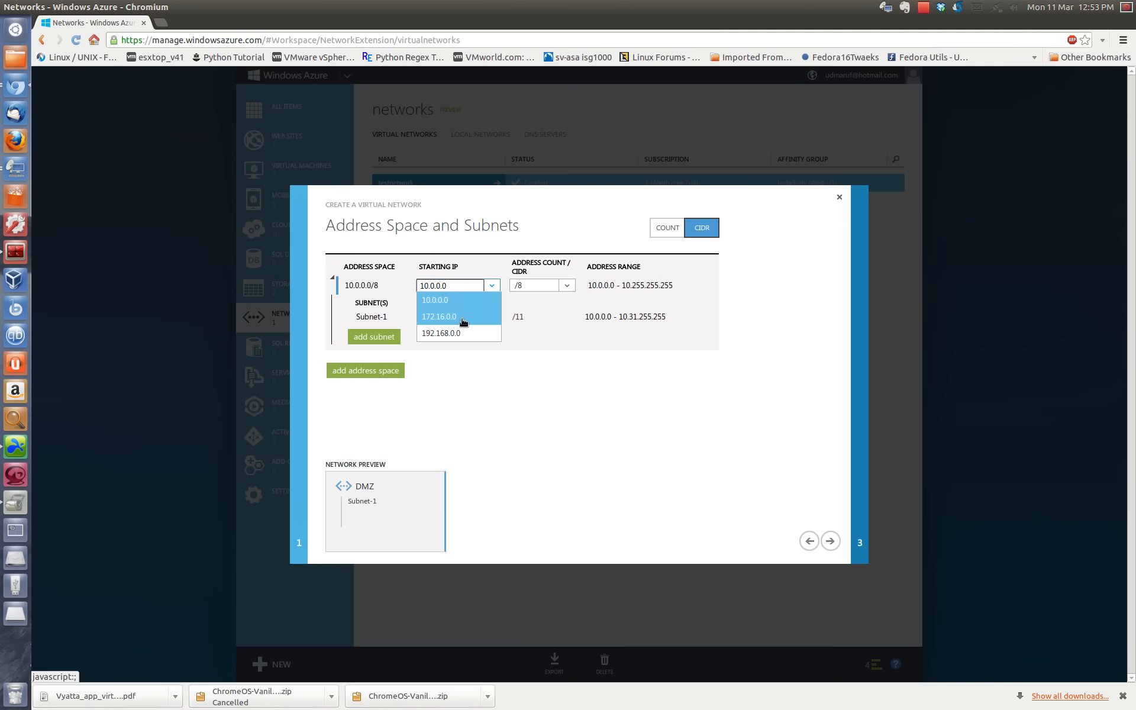
{"action": "left_click", "coordinate": [463, 320]}
{"action": "left_click", "coordinate": [459, 285]}
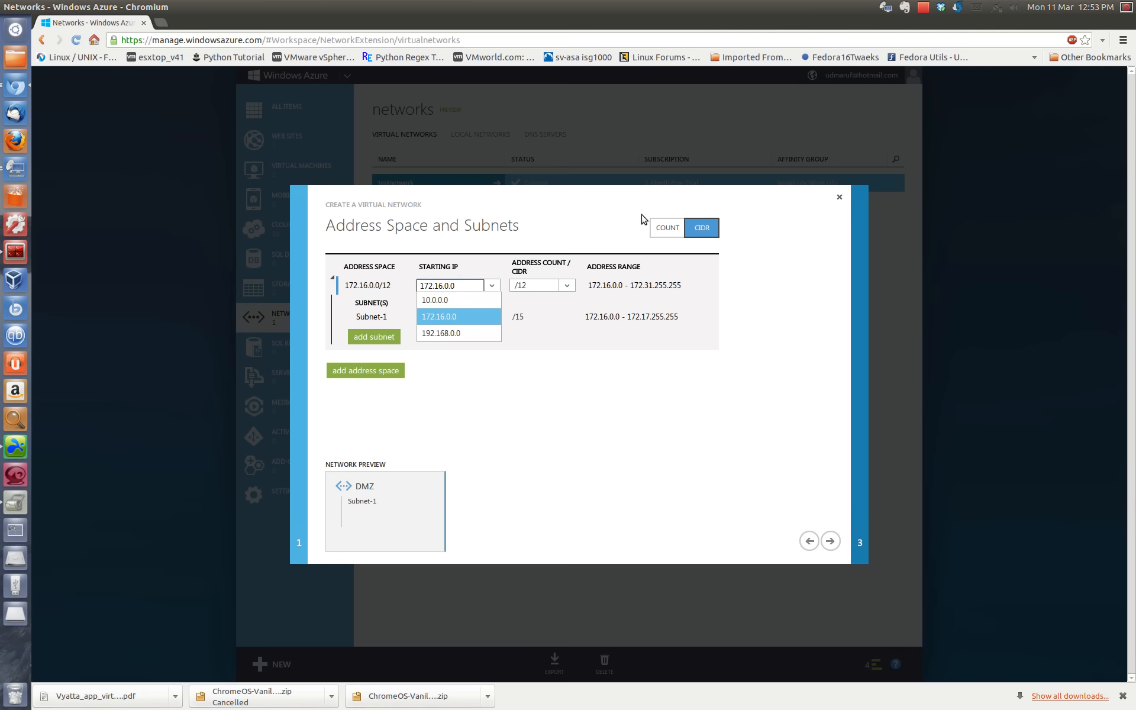
{"action": "left_click", "coordinate": [828, 330]}
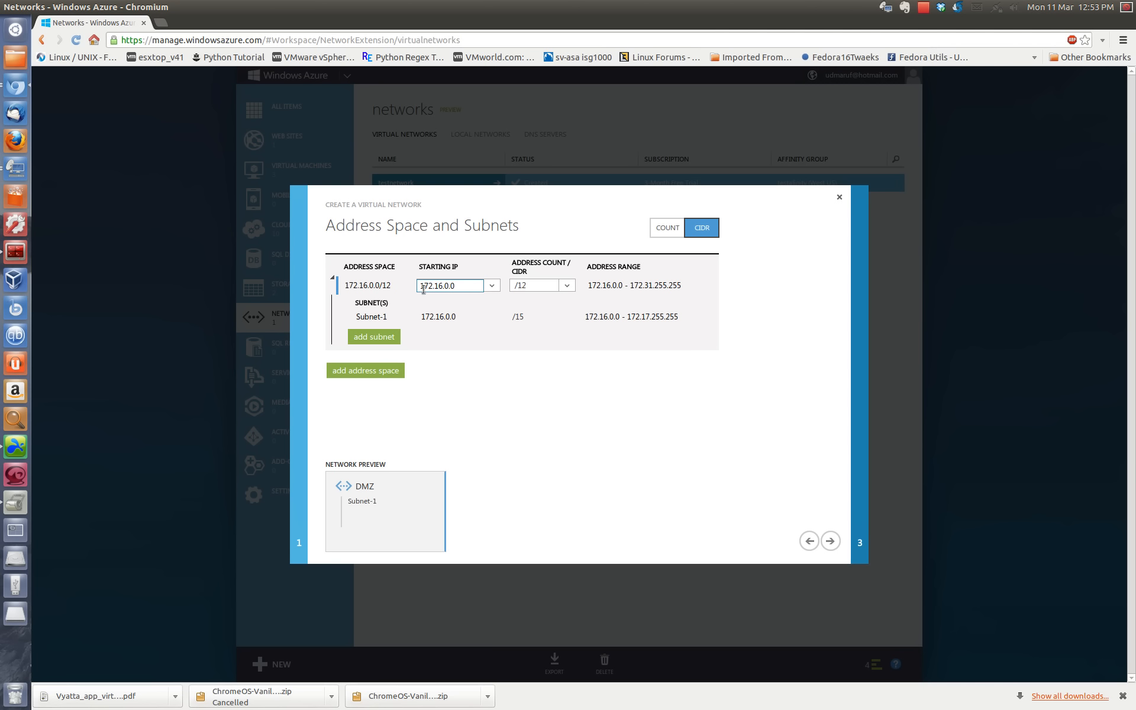
{"action": "left_click", "coordinate": [491, 287]}
{"action": "left_click", "coordinate": [483, 317]}
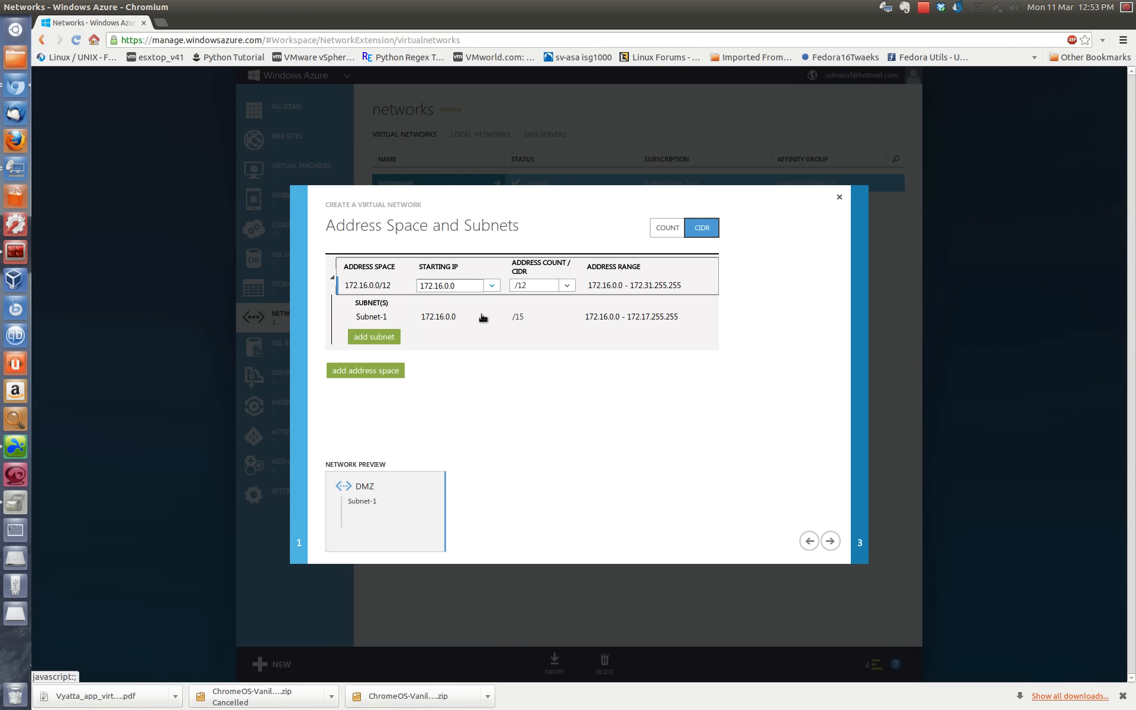
Step: Set the 172.16.0.0 address space's CIDR prefix to /24
{"action": "left_click", "coordinate": [566, 286]}
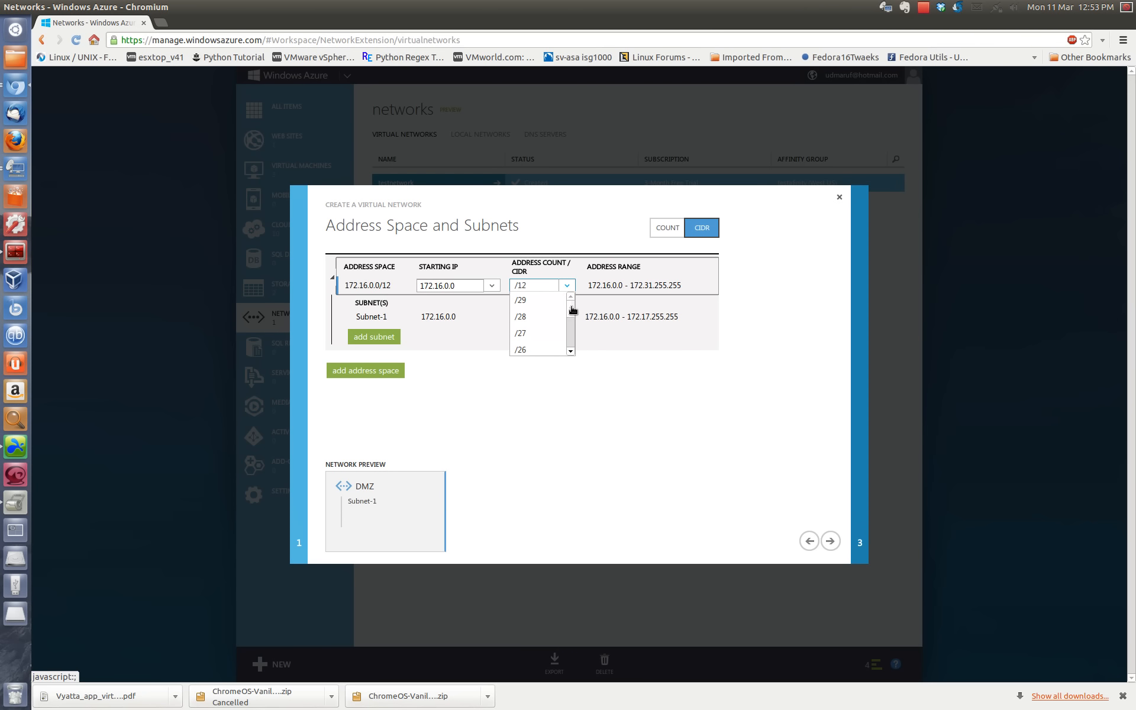
{"action": "left_click_drag", "start_coordinate": [572, 309], "coordinate": [572, 312]}
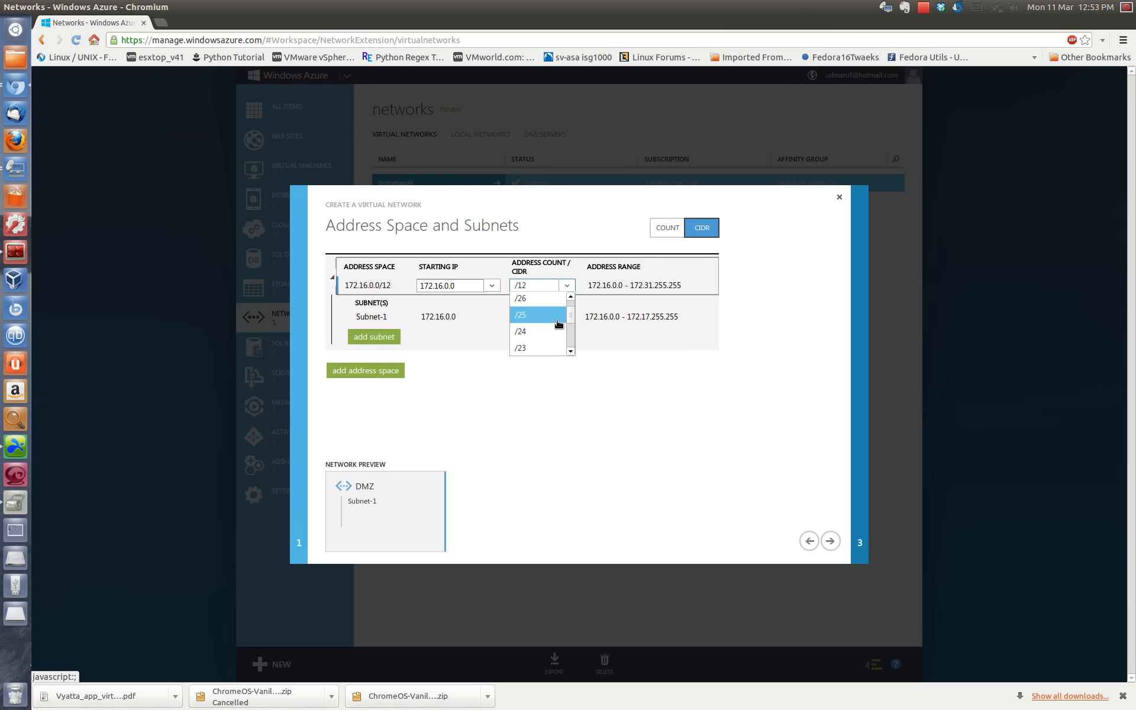
{"action": "scroll", "coordinate": [549, 326], "scroll_direction": "down", "scroll_amount": 1}
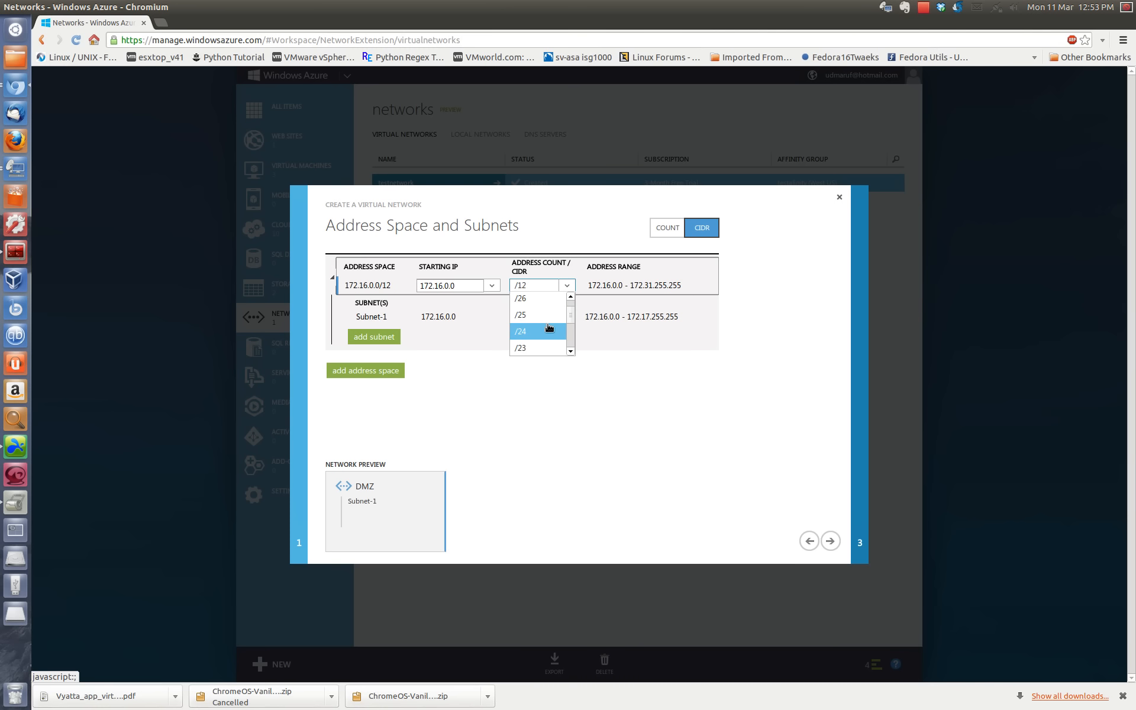
{"action": "left_click", "coordinate": [549, 328]}
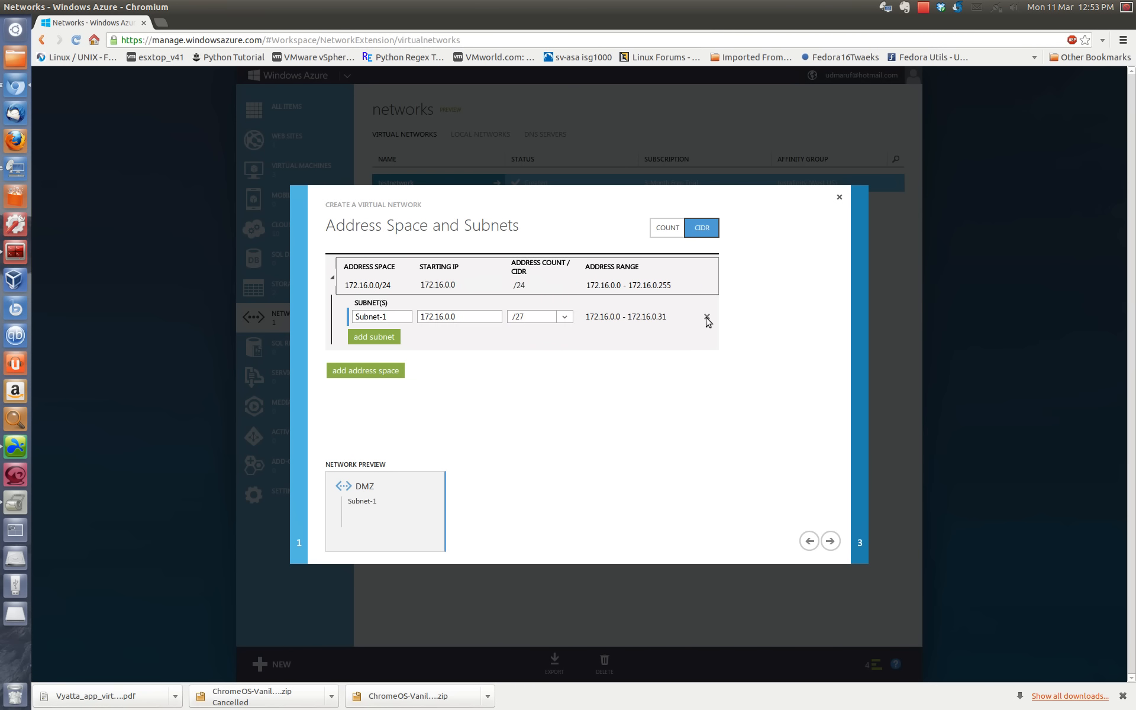
Step: Remove Subnet-1 from the address space and proceed to the DNS server settings, reviewing the available DNS servers
{"action": "left_click", "coordinate": [708, 317]}
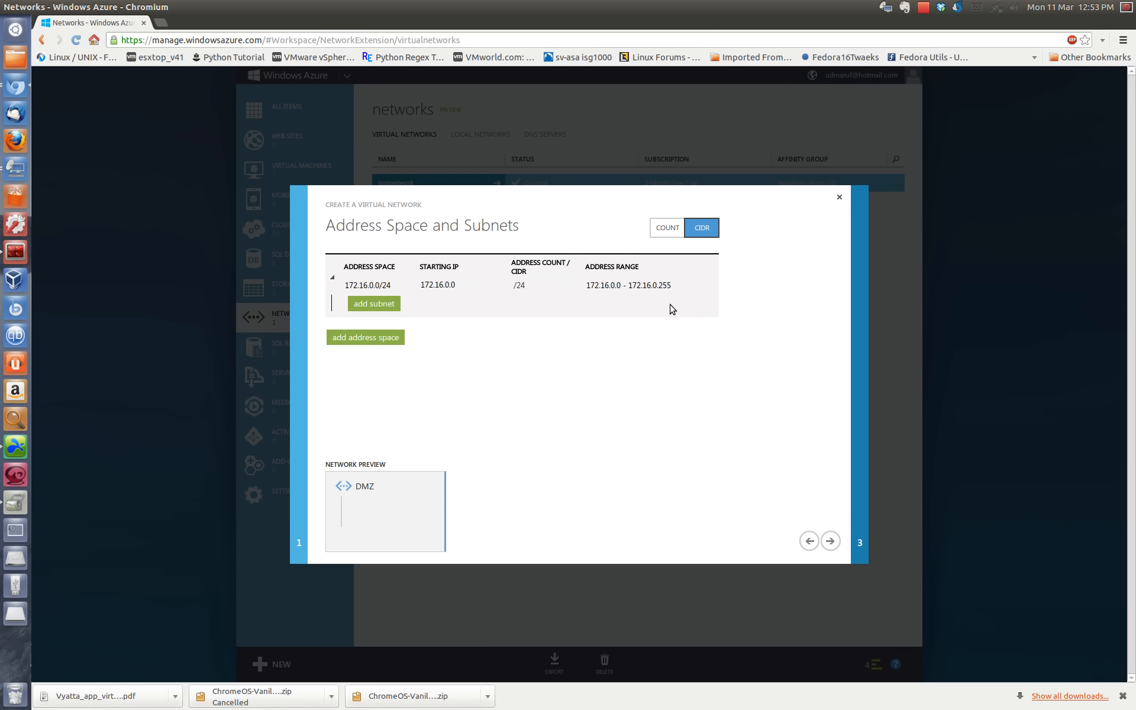
{"action": "left_click", "coordinate": [382, 300]}
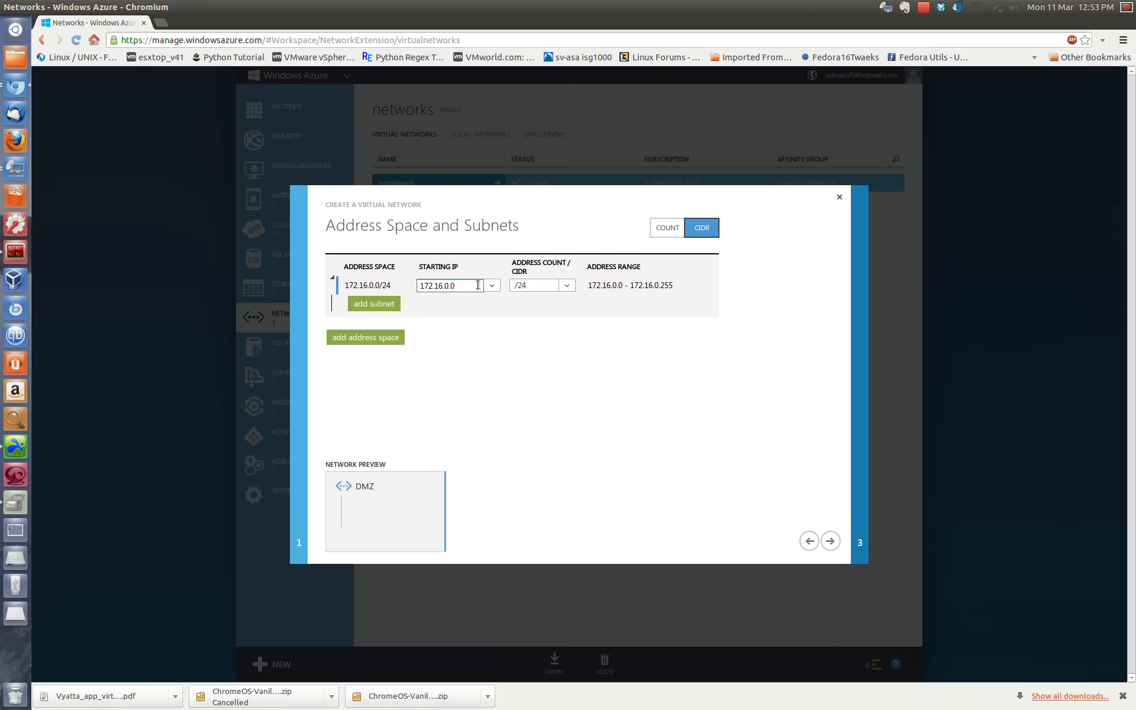
{"action": "left_click", "coordinate": [809, 541]}
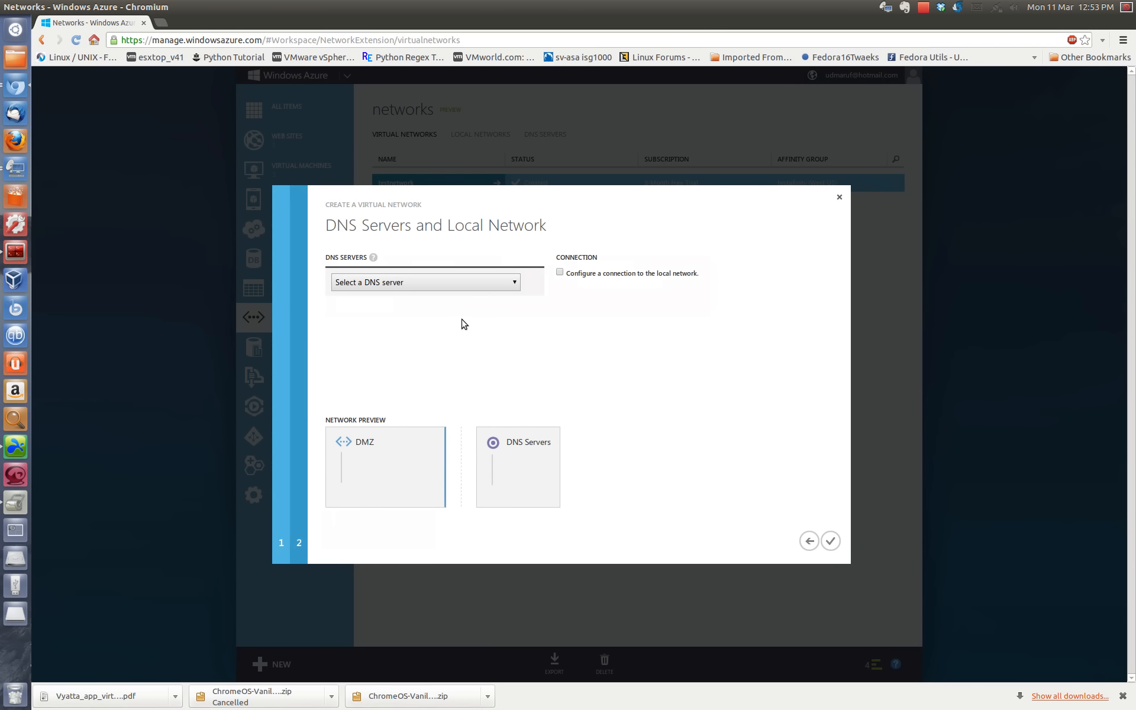
{"action": "left_click", "coordinate": [418, 284]}
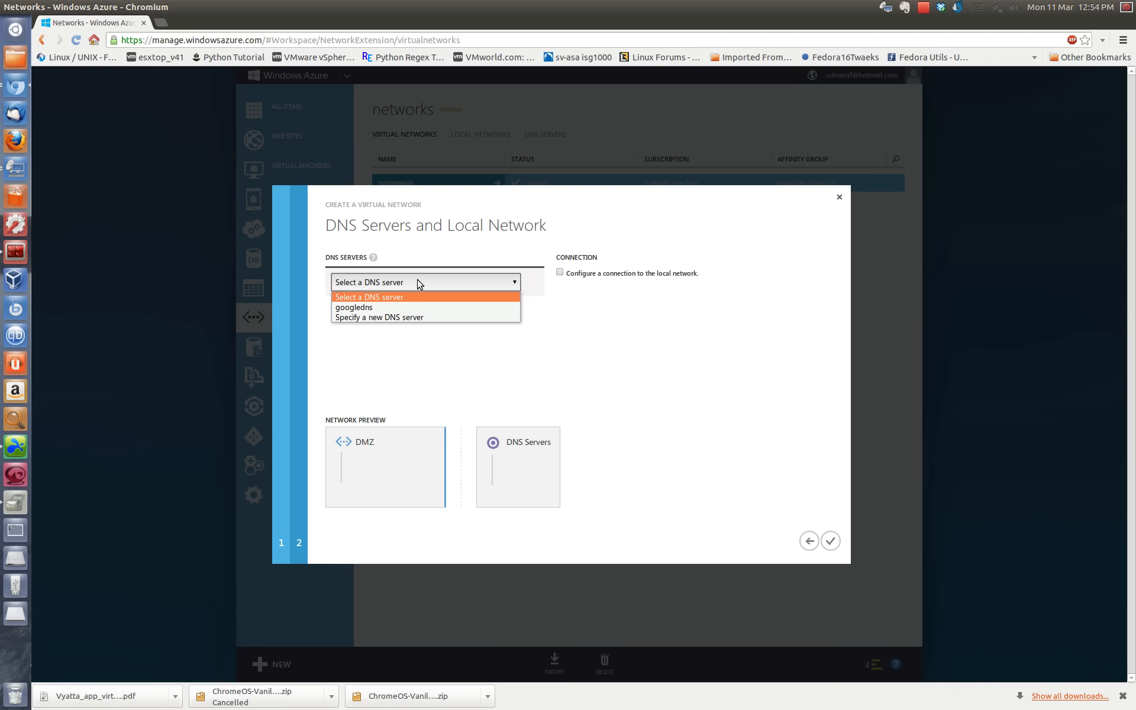
{"action": "left_click", "coordinate": [417, 285]}
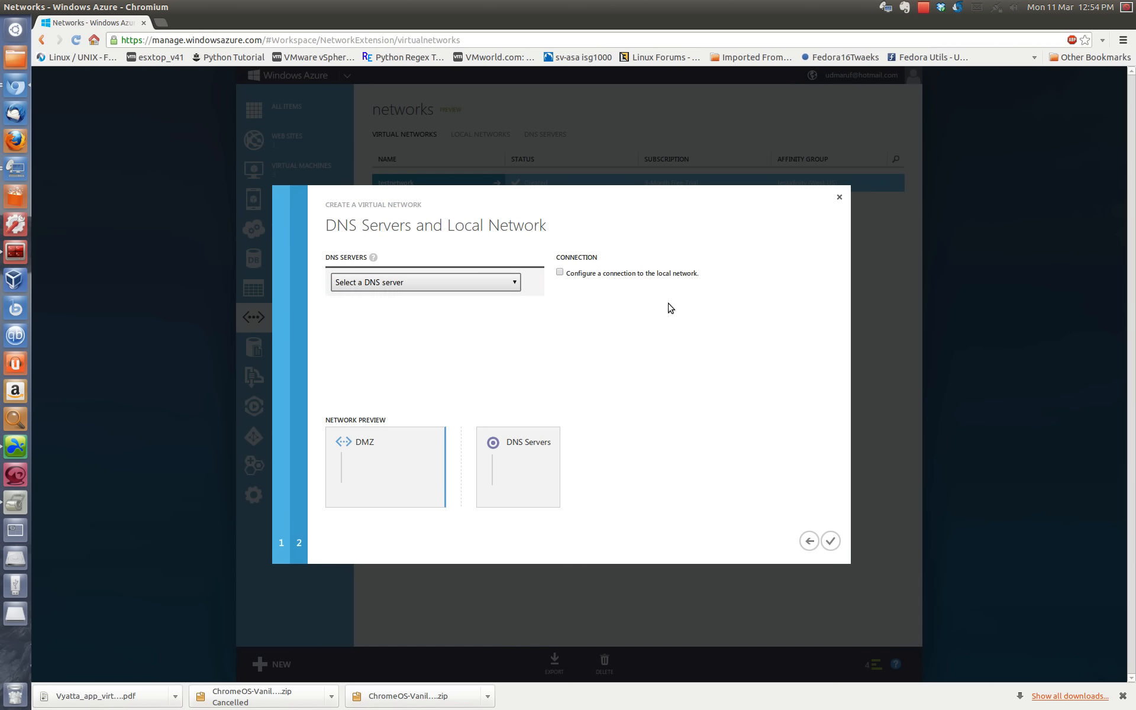
Step: Review the DNS servers available for the network without choosing one
{"action": "left_click", "coordinate": [463, 285]}
{"action": "left_click", "coordinate": [463, 285]}
{"action": "left_click", "coordinate": [442, 287]}
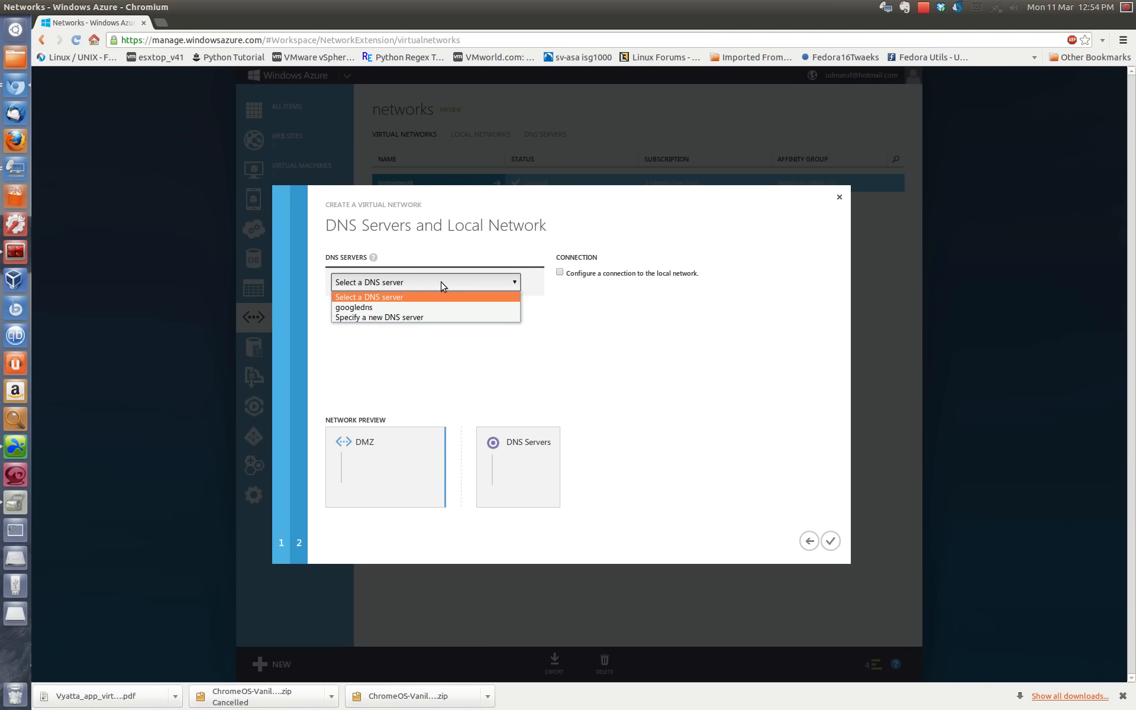
{"action": "left_click", "coordinate": [443, 286]}
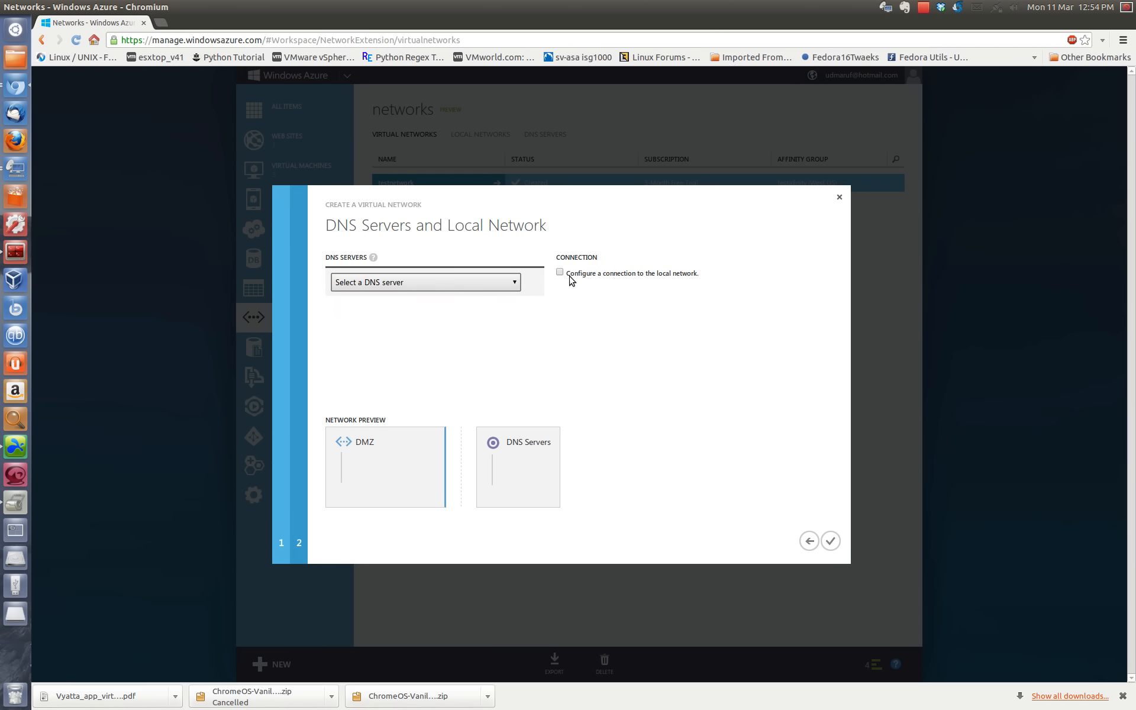
Step: Examine the gateway subnet and local network options for a local network connection, leaving the connection disabled
{"action": "left_click", "coordinate": [560, 273]}
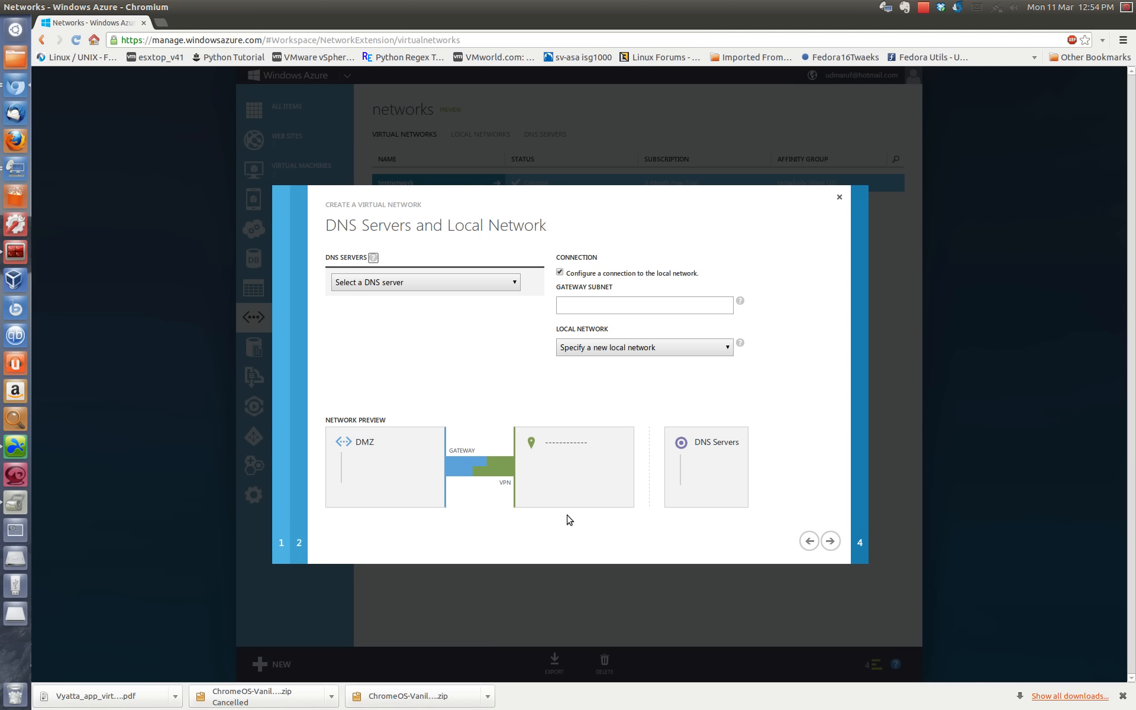
{"action": "left_click", "coordinate": [641, 307]}
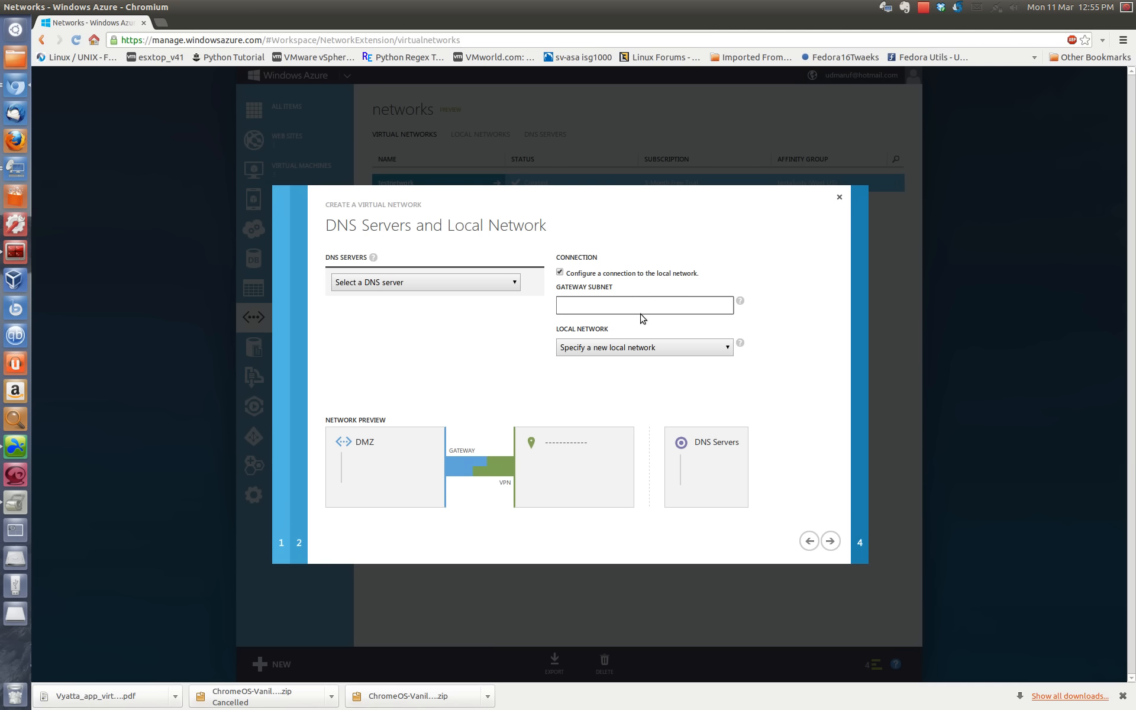
{"action": "left_click", "coordinate": [649, 348]}
{"action": "left_click", "coordinate": [651, 348]}
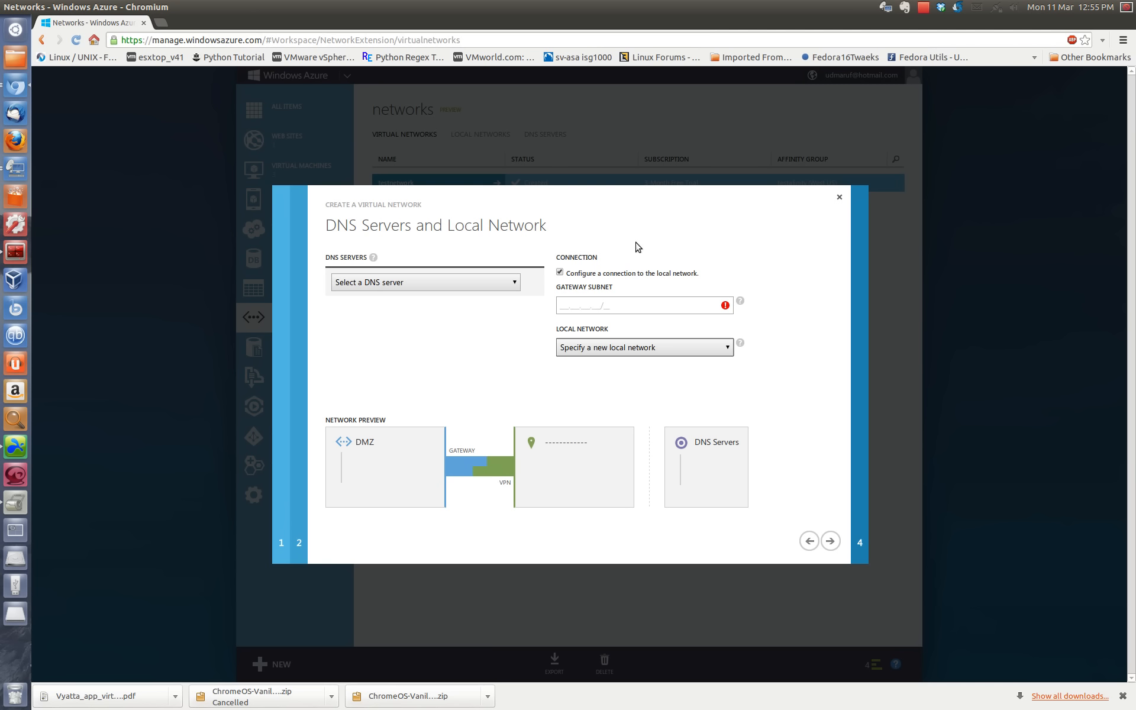
{"action": "left_click", "coordinate": [561, 273]}
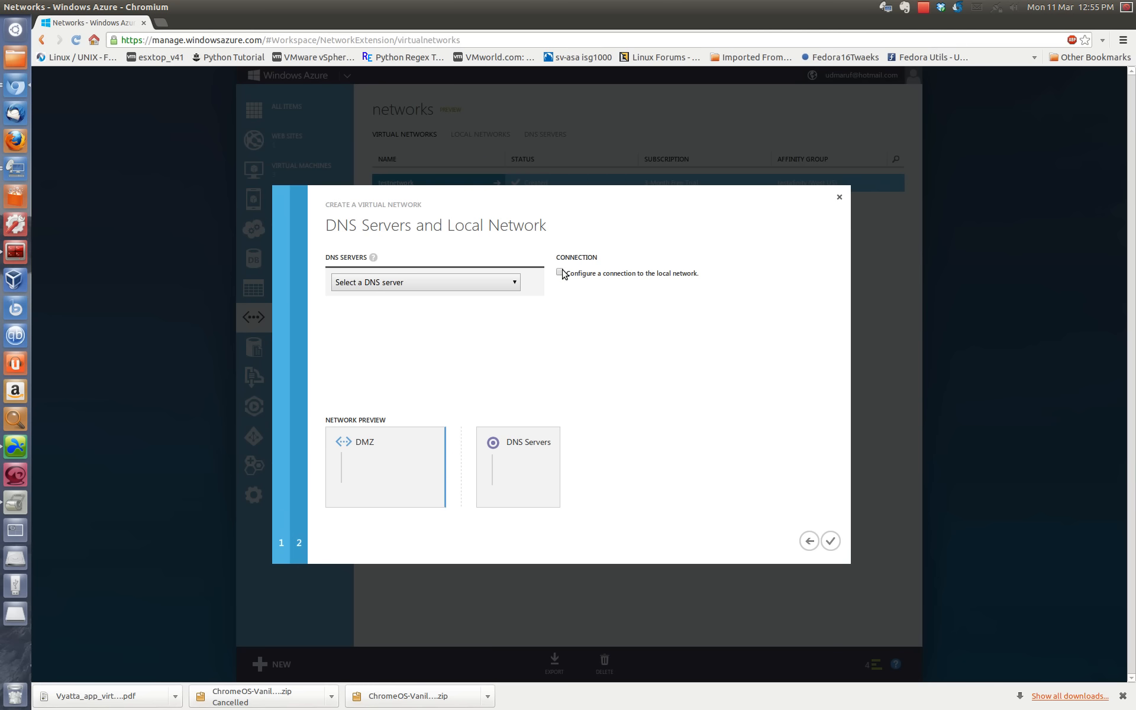
Step: Finish creating the DMZ virtual network and dismiss the completed operation notifications
{"action": "left_click", "coordinate": [831, 540]}
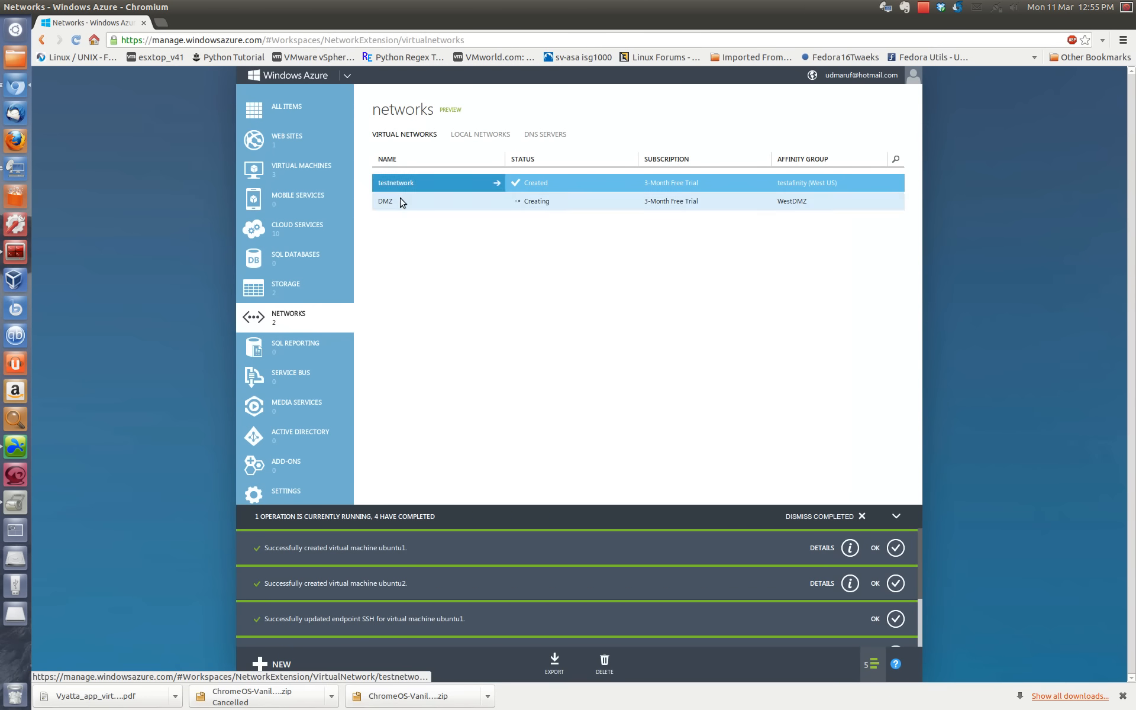
{"action": "left_click", "coordinate": [396, 202]}
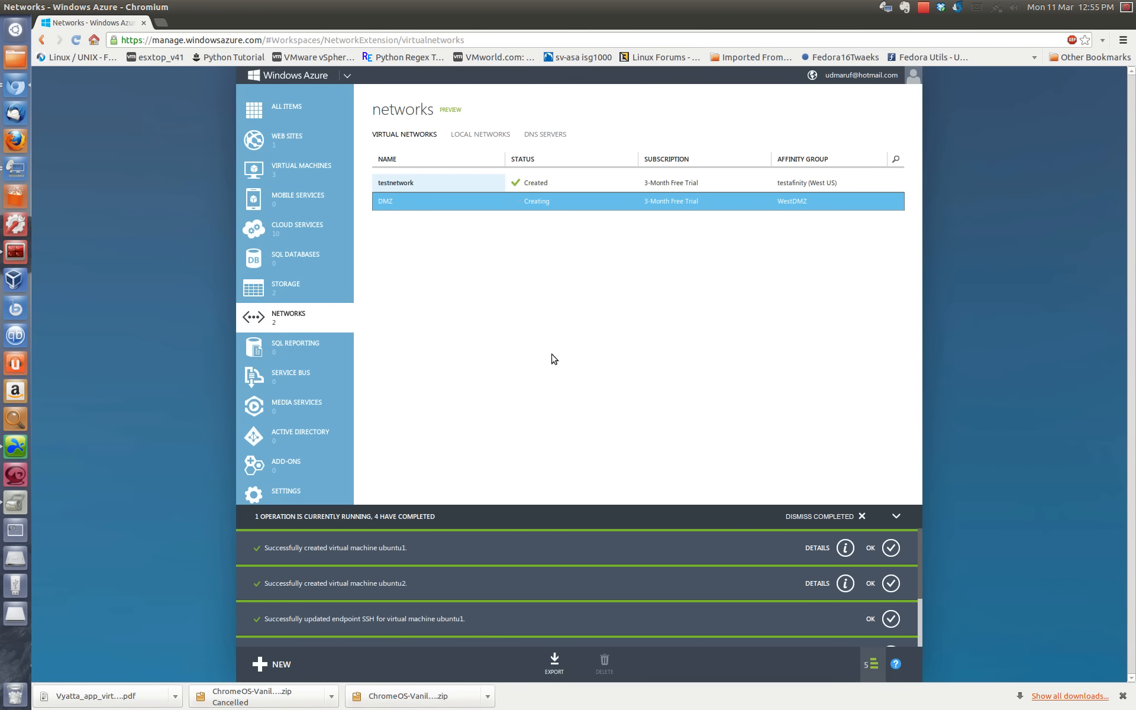
{"action": "left_click", "coordinate": [862, 516]}
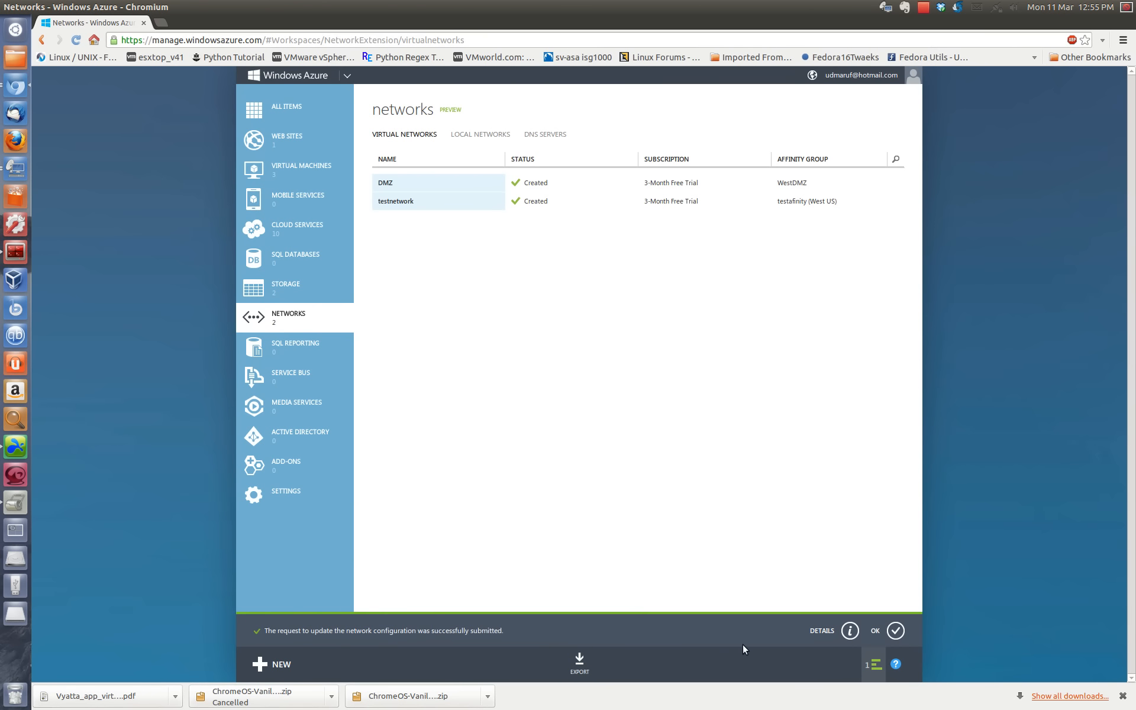
{"action": "left_click", "coordinate": [893, 628]}
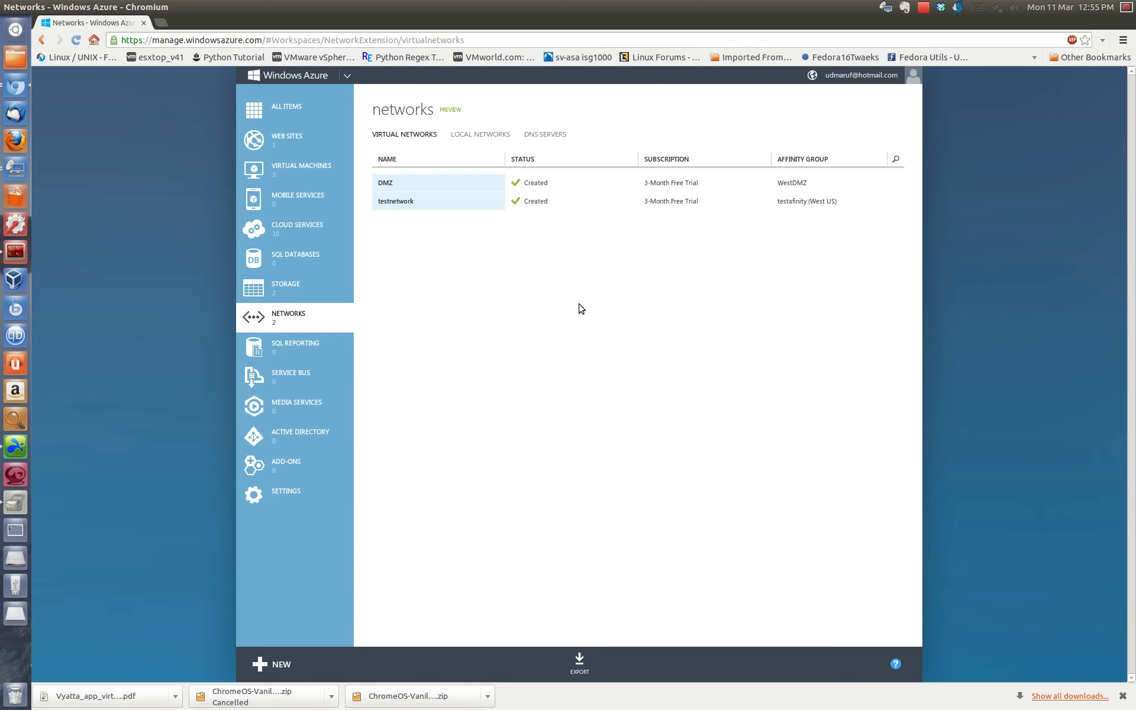
Step: Examine testnetwork's dashboard and the DMZ network's dashboard and configuration, ending back at the virtual networks list
{"action": "left_click", "coordinate": [446, 205]}
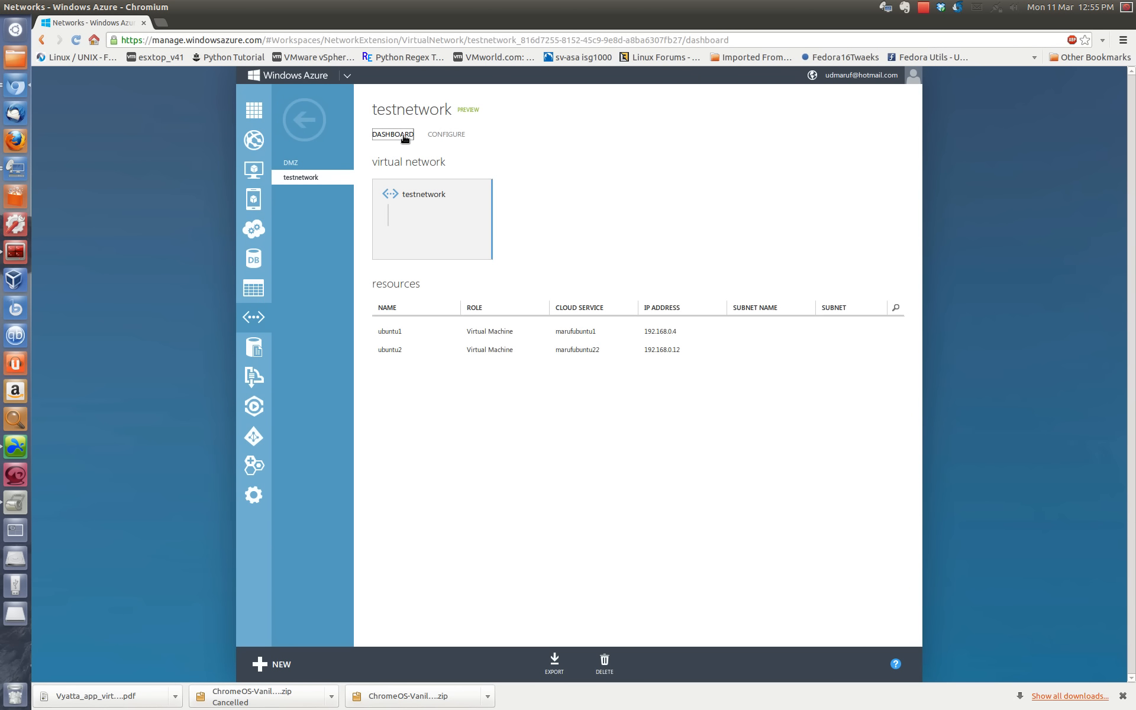
{"action": "left_click", "coordinate": [304, 120]}
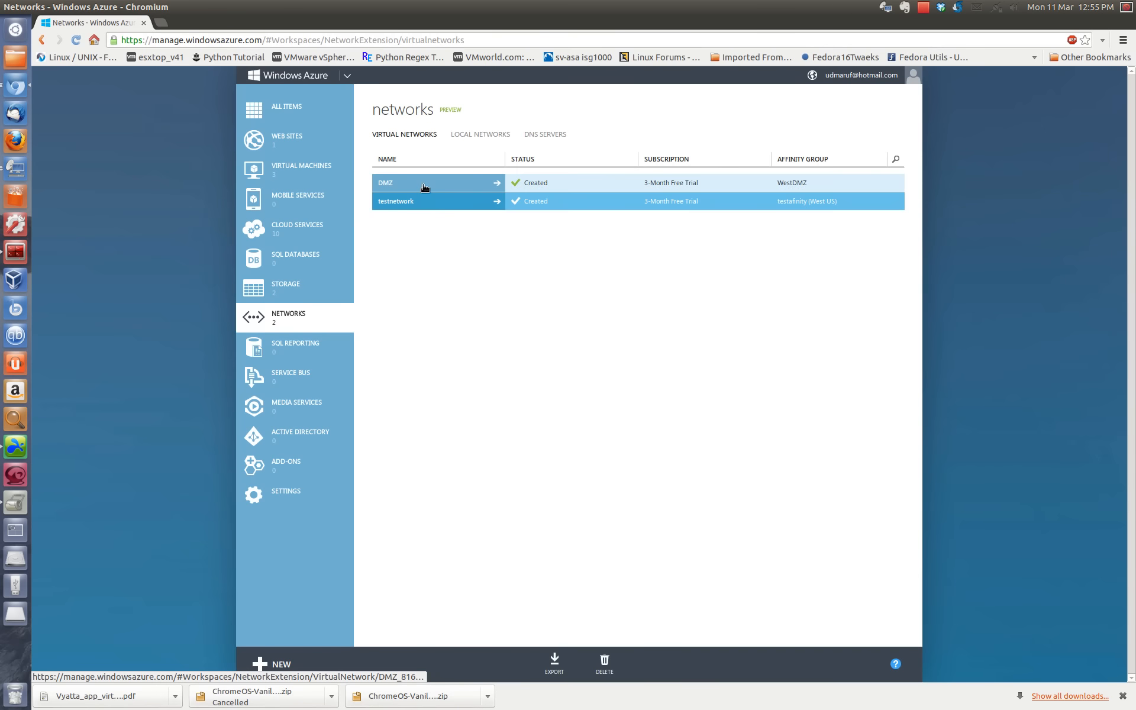
{"action": "left_click", "coordinate": [424, 184]}
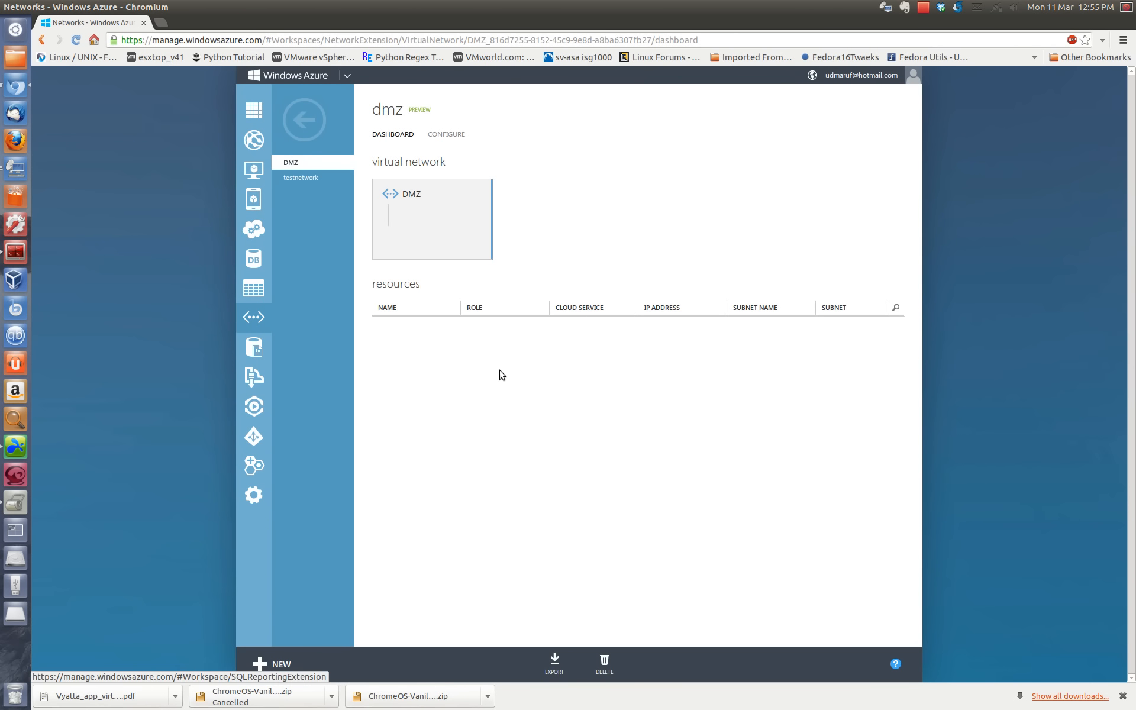
{"action": "left_click", "coordinate": [449, 135]}
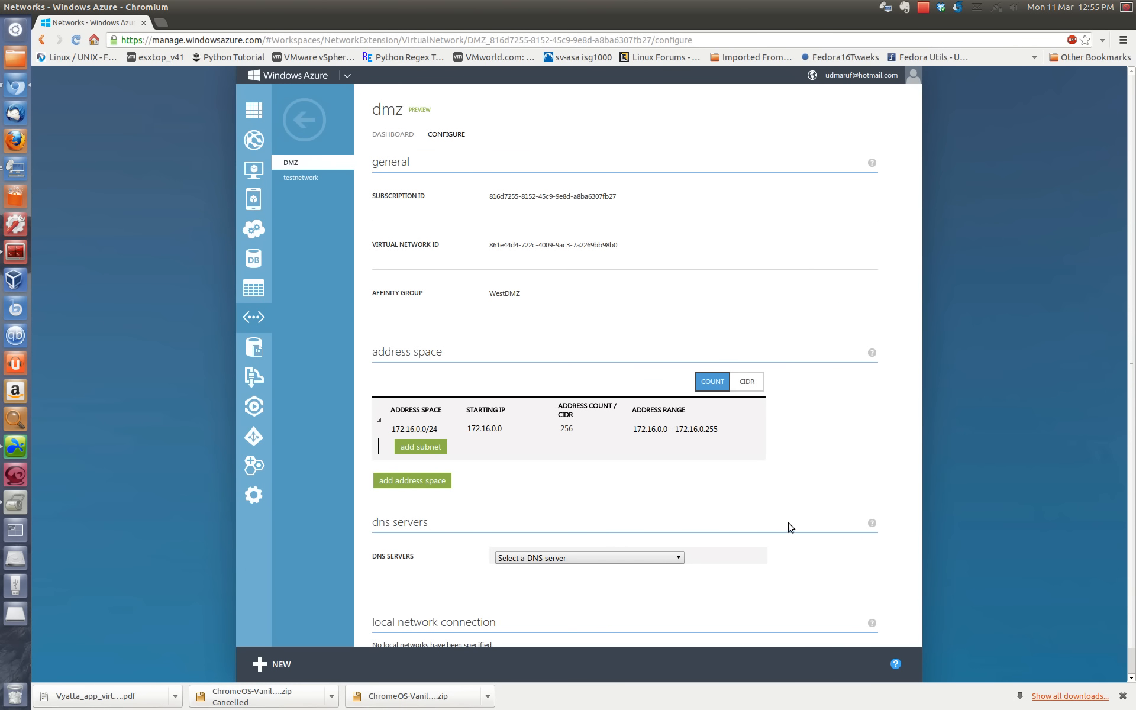
{"action": "scroll", "coordinate": [790, 528], "scroll_direction": "down", "scroll_amount": 1}
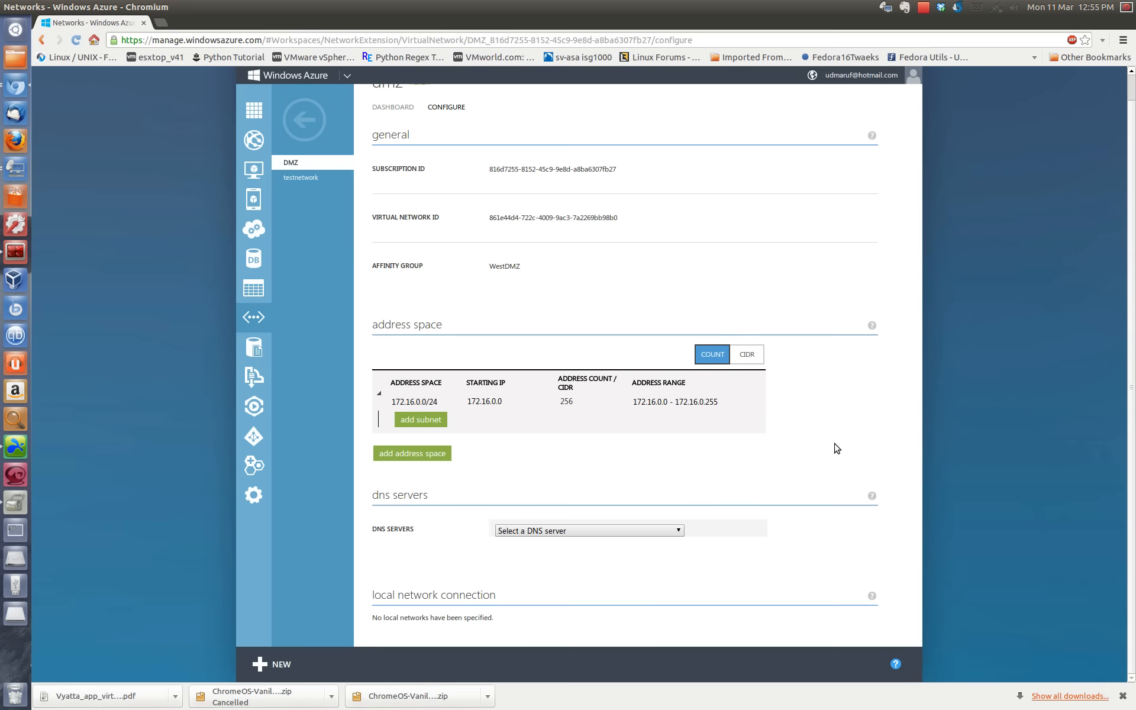
{"action": "scroll", "coordinate": [833, 439], "scroll_direction": "up", "scroll_amount": 1}
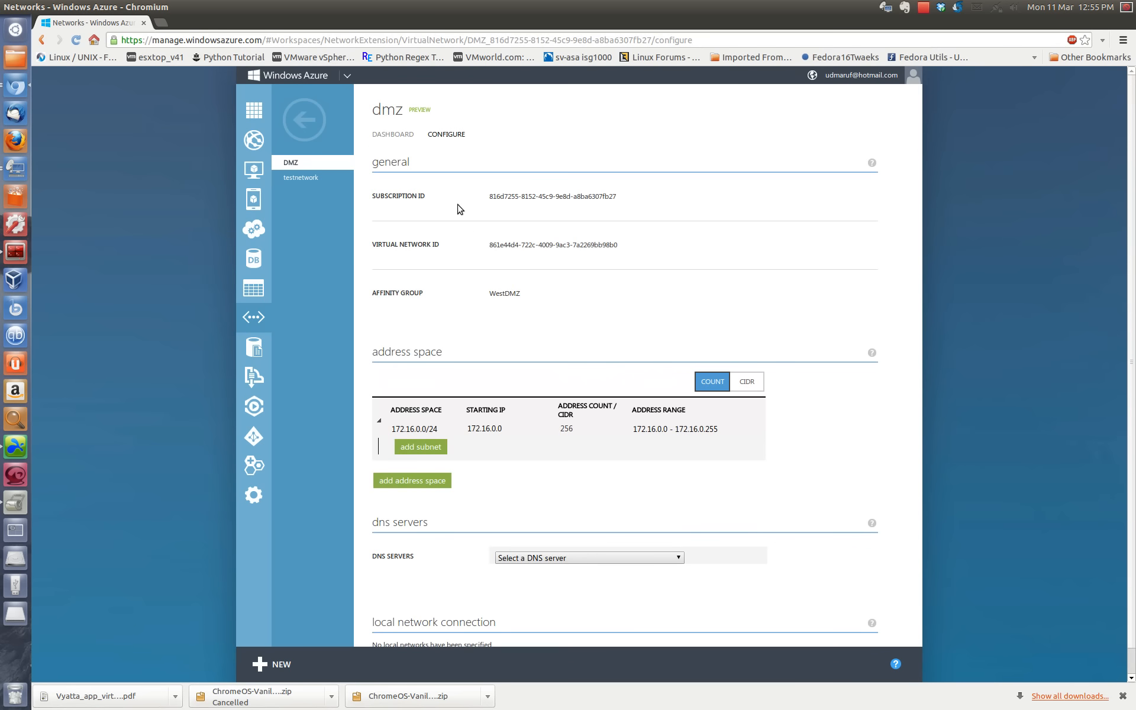
{"action": "left_click", "coordinate": [389, 134]}
{"action": "left_click", "coordinate": [304, 120]}
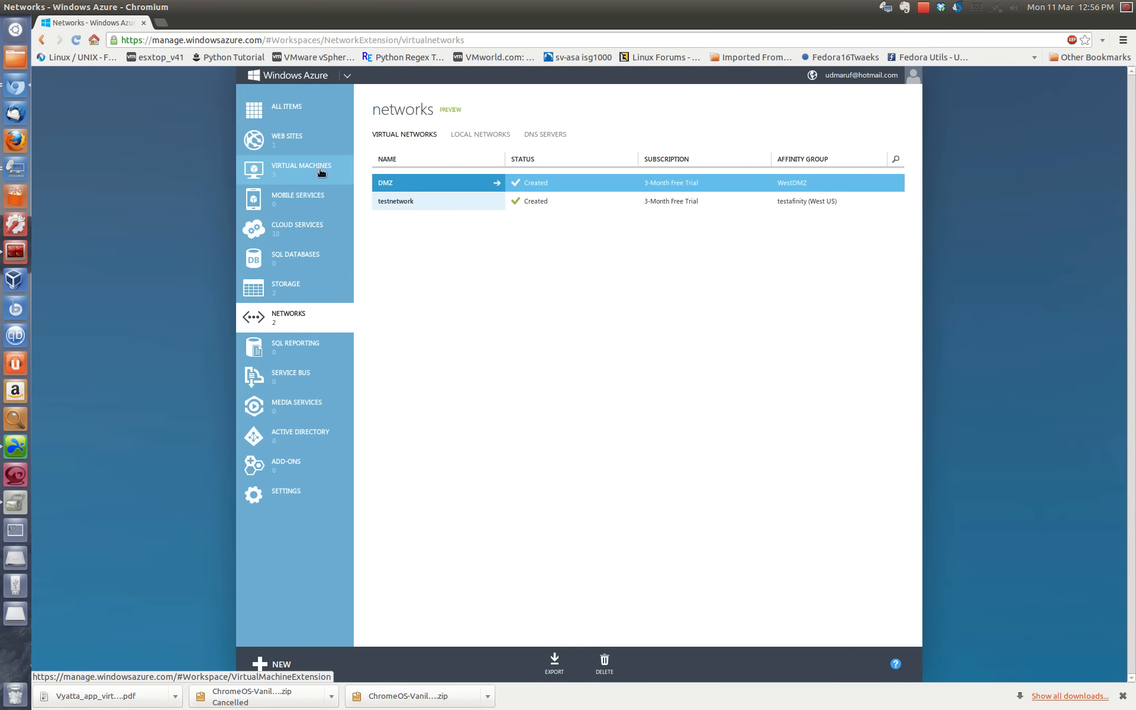
Step: Start creating a virtual machine from the gallery with the Ubuntu 12.04 image and proceed to its configuration
{"action": "left_click", "coordinate": [275, 177]}
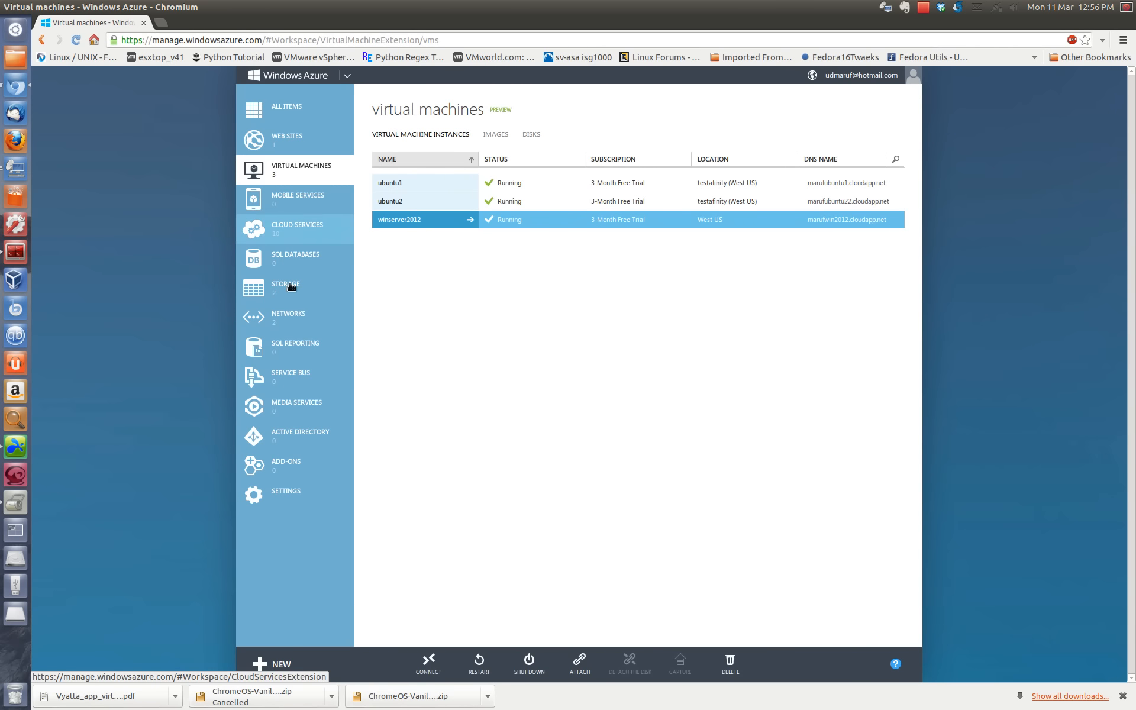
{"action": "left_click", "coordinate": [263, 663]}
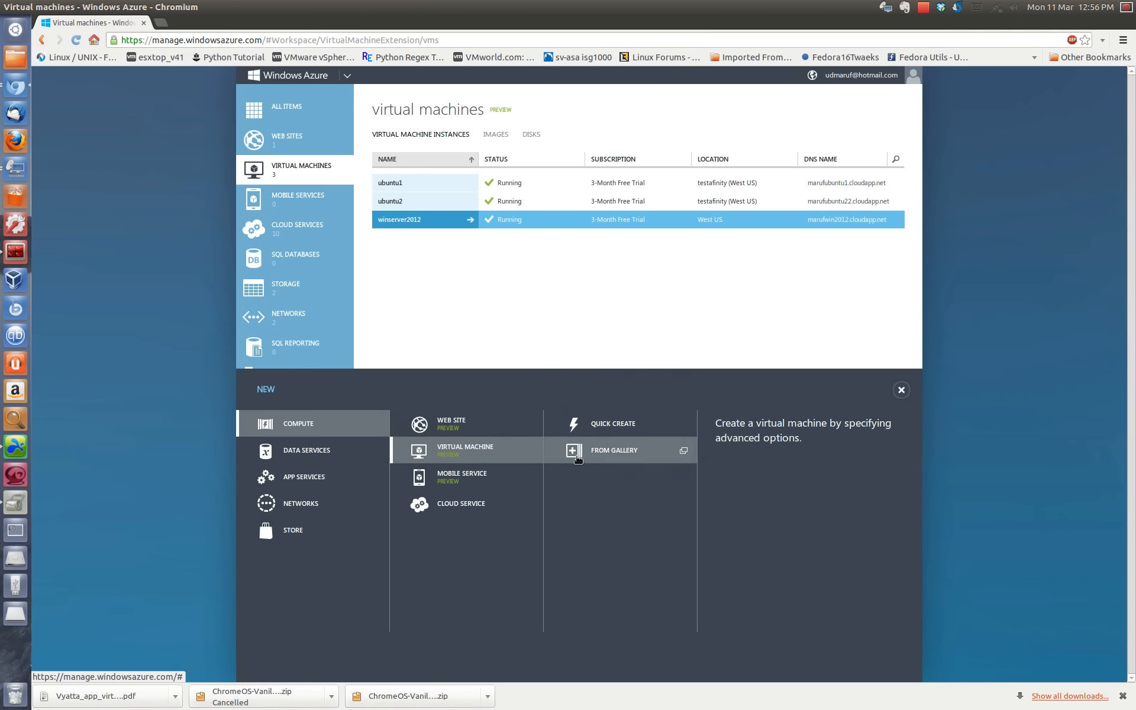
{"action": "left_click", "coordinate": [599, 458]}
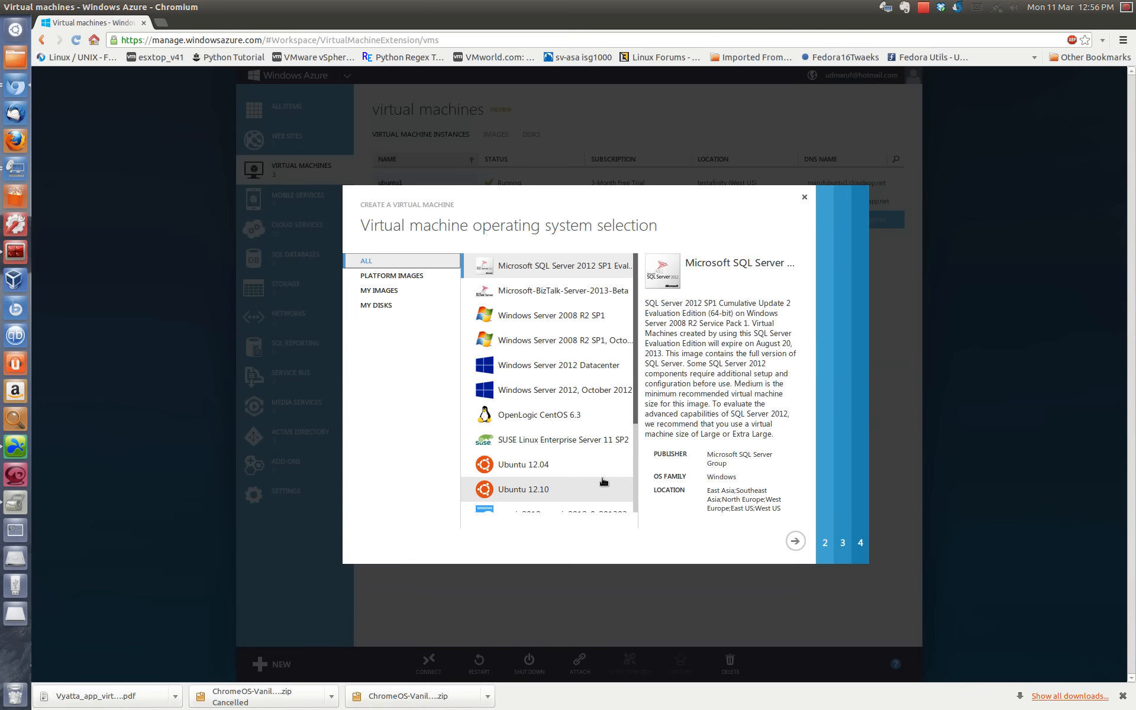
{"action": "scroll", "coordinate": [567, 434], "scroll_direction": "down", "scroll_amount": 3}
{"action": "left_click", "coordinate": [568, 354]}
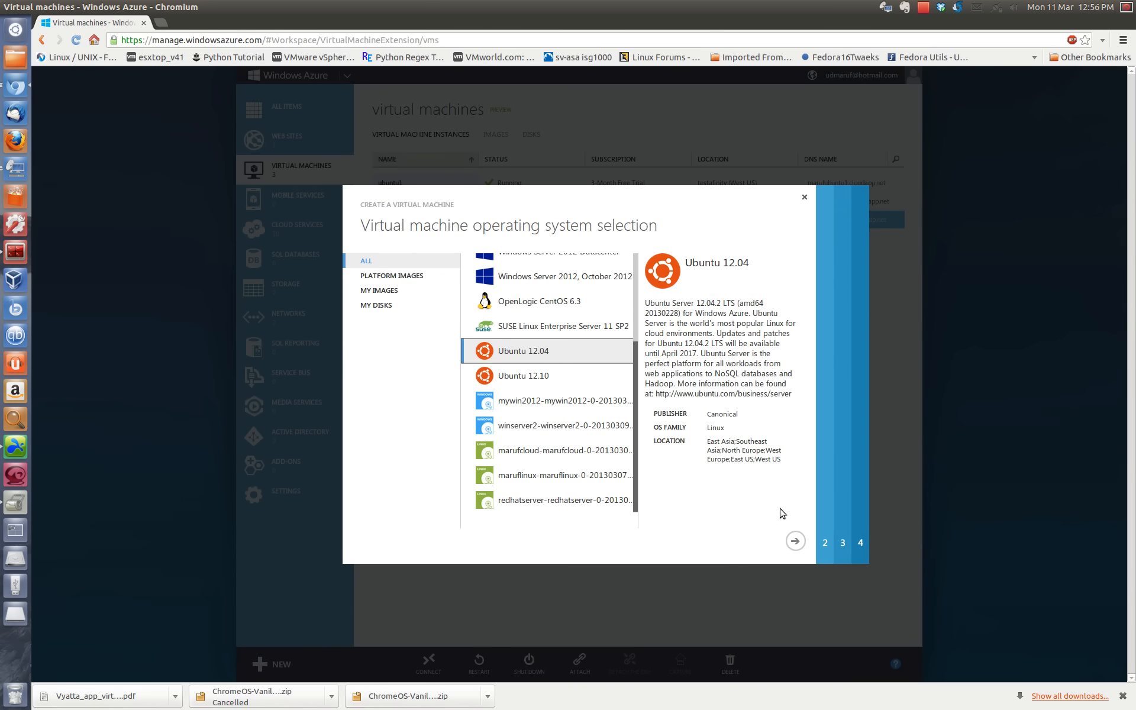
{"action": "left_click", "coordinate": [798, 540]}
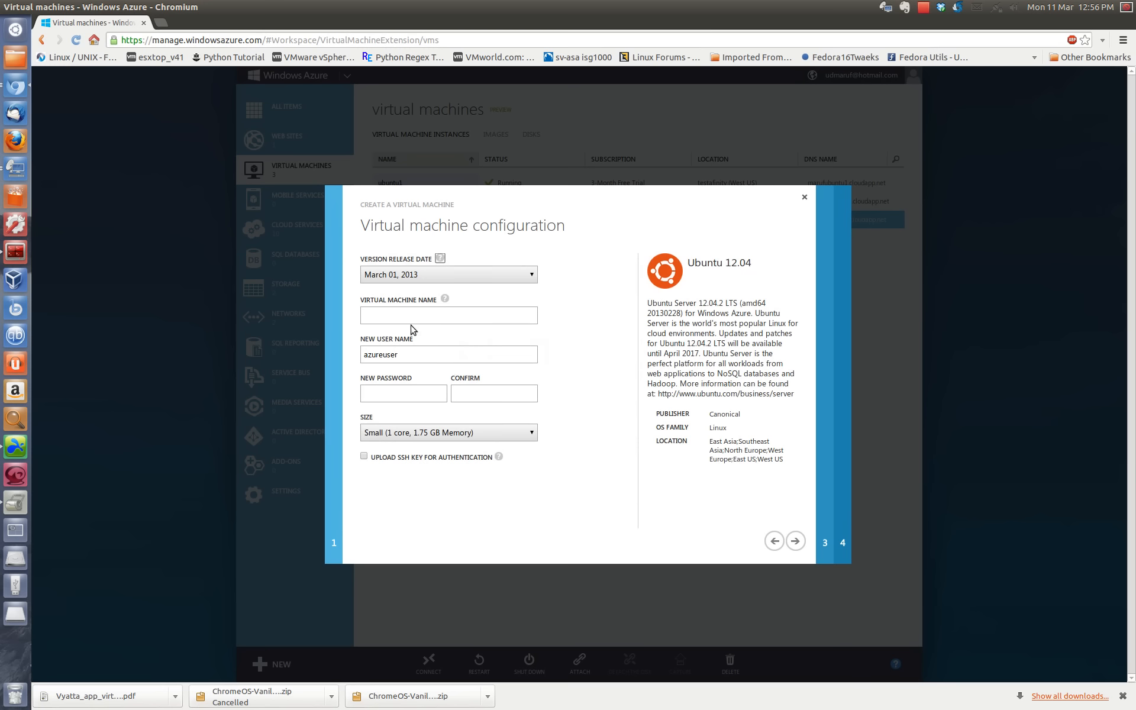
Step: Keep the March 01, 2013 version release date and name the virtual machine ubuntuDMZ1
{"action": "left_click", "coordinate": [433, 275]}
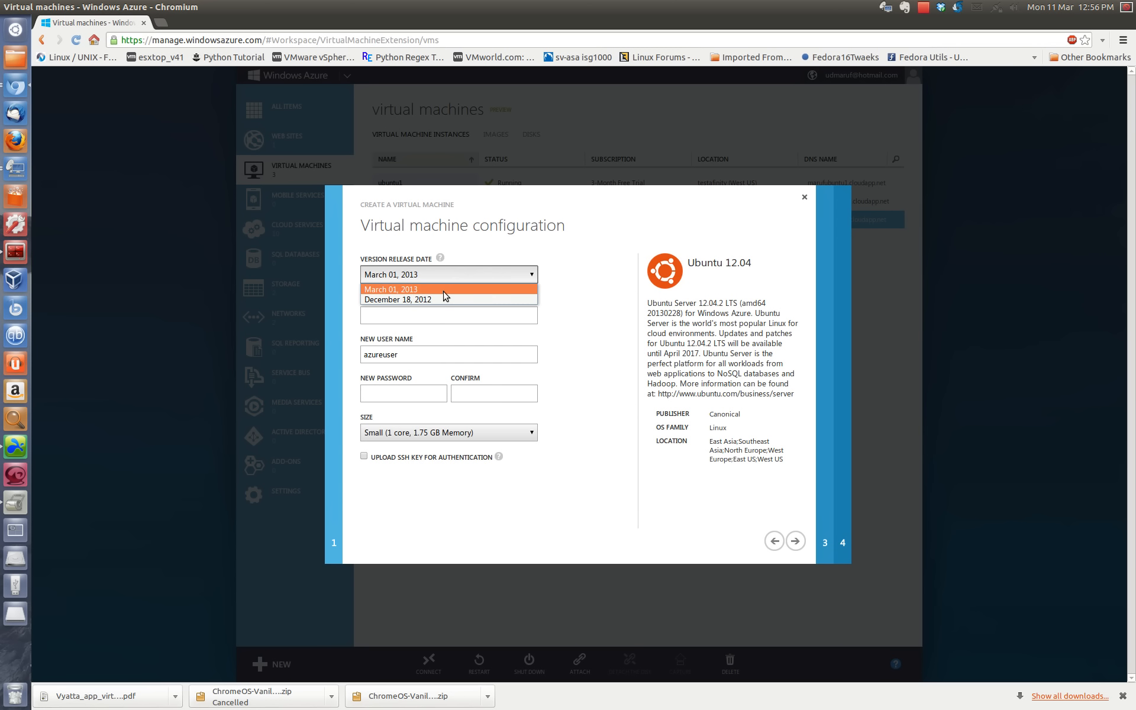
{"action": "left_click", "coordinate": [446, 290]}
{"action": "left_click", "coordinate": [395, 313]}
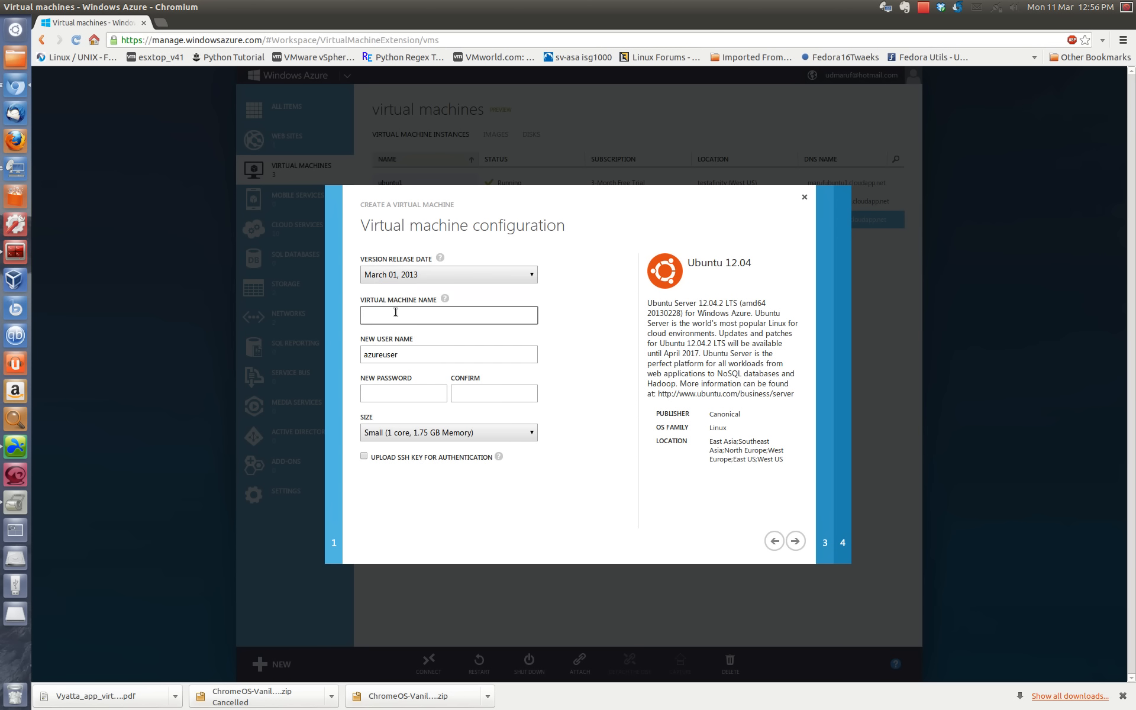
{"action": "type", "text": "ubuntuDMZ1"}
{"action": "double_click", "coordinate": [395, 315]}
{"action": "key", "text": "ctrl+c"}
{"action": "key", "text": "Tab"}
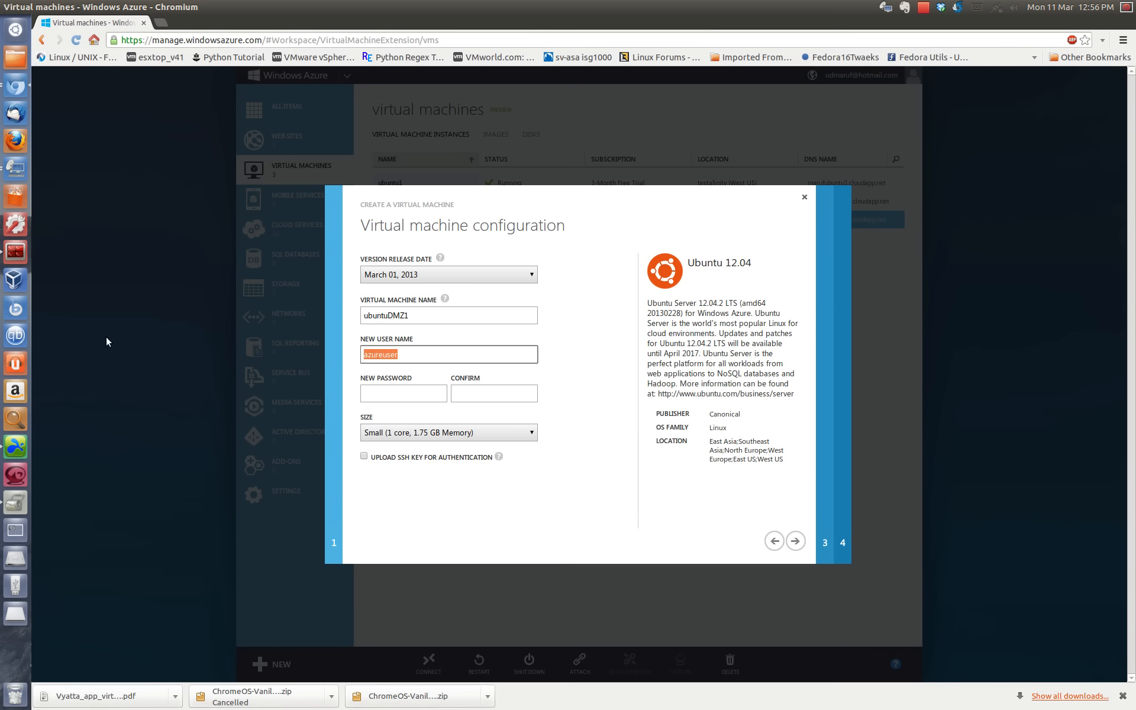
Step: Enter the new user name, enter and confirm the account password, and proceed to the virtual machine mode settings
{"action": "type", "text": "mynunus"}
{"action": "key", "text": "Tab"}
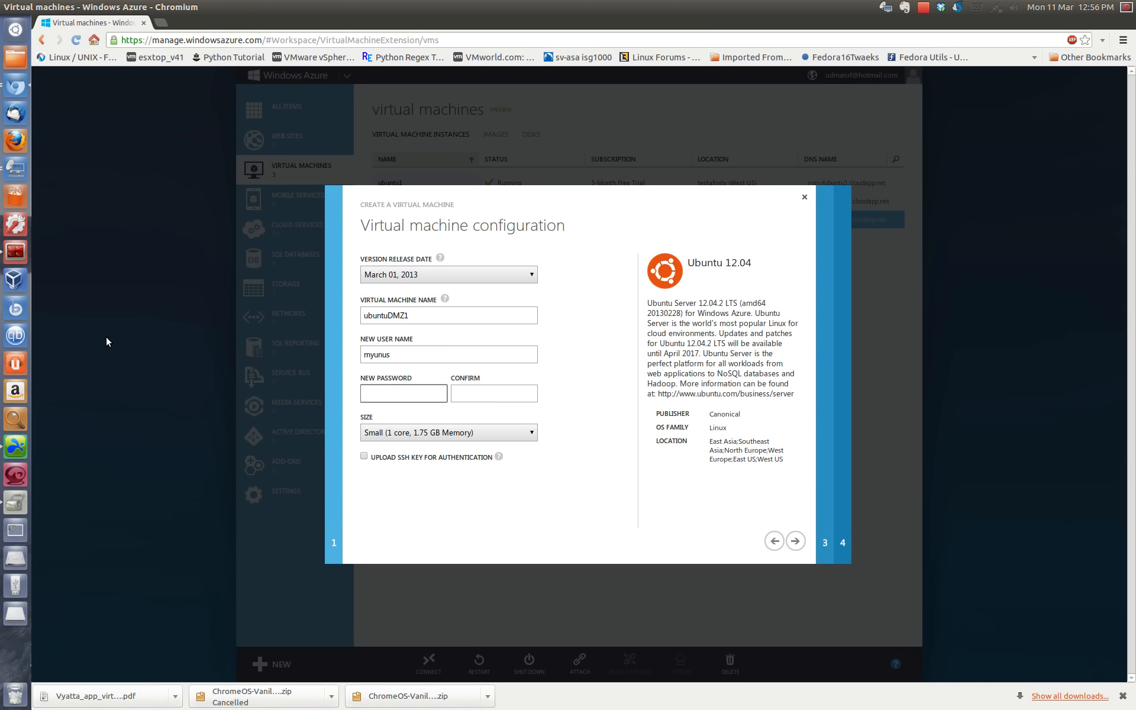
{"action": "type", "text": "•"}
{"action": "key", "text": "Tab"}
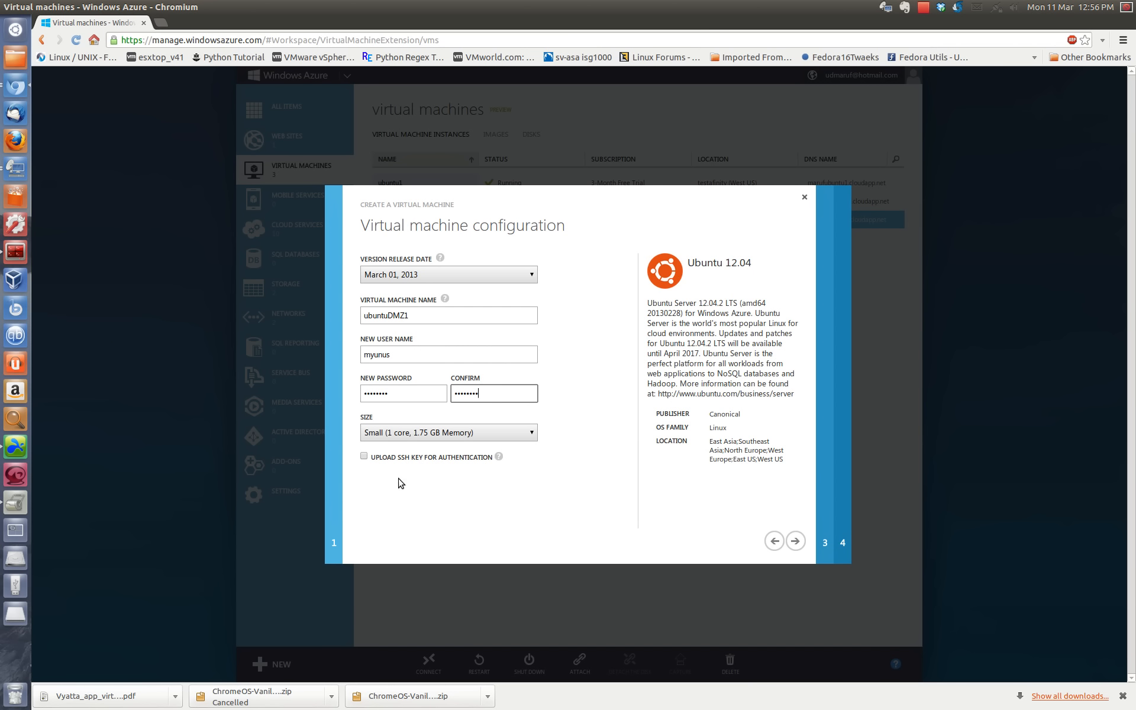
{"action": "left_click", "coordinate": [793, 539]}
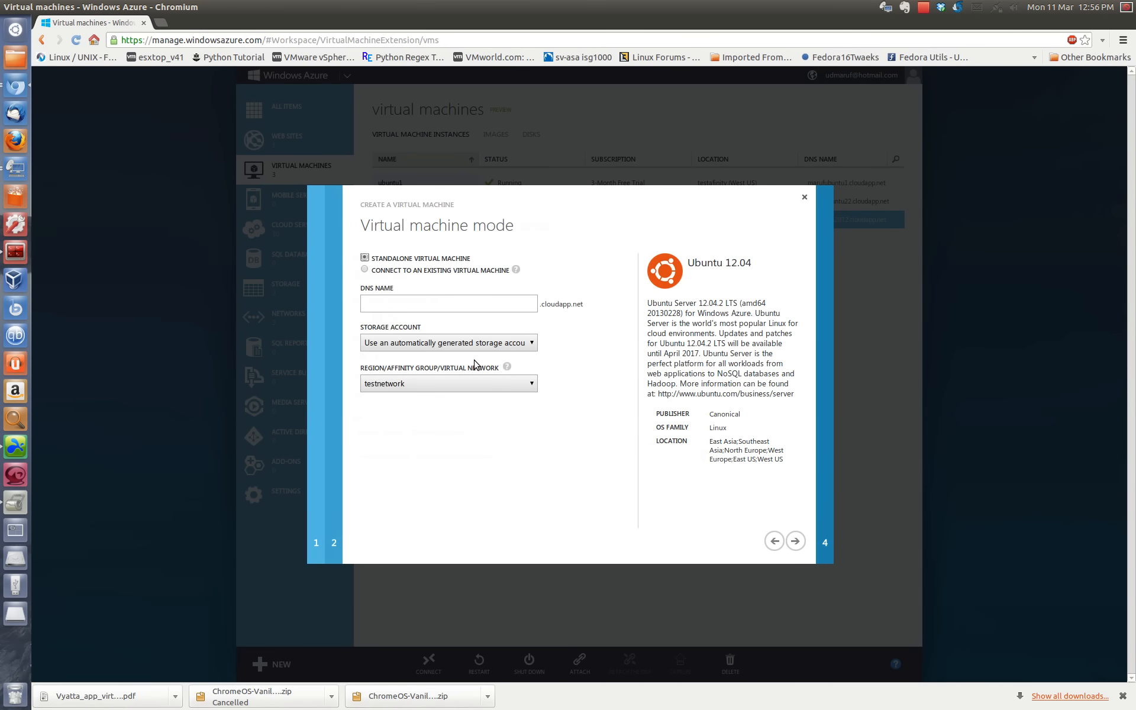
Step: Set the virtual machine's DNS name to the owner's name followed by DMZ1
{"action": "left_click", "coordinate": [380, 307]}
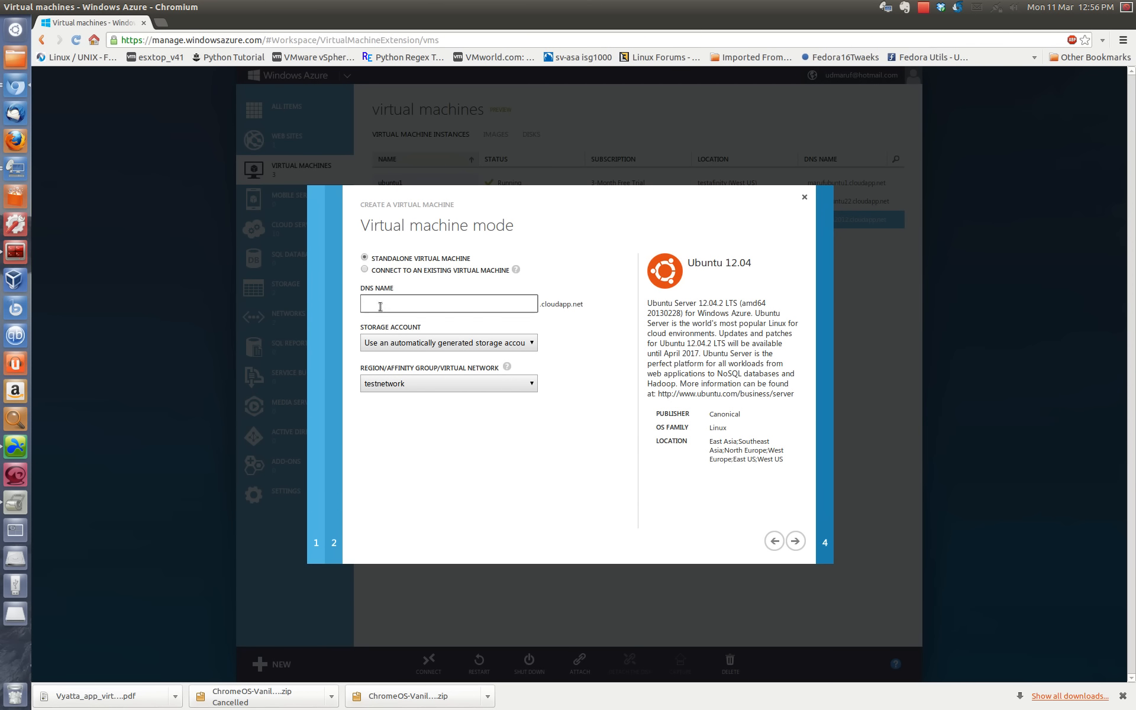
{"action": "key", "text": "ctrl+v"}
{"action": "key", "text": "shift+Right"}
{"action": "key", "text": "shift+Right"}
{"action": "key", "text": "shift+Right"}
{"action": "key", "text": "shift+Right"}
{"action": "type", "text": "maruf"}
{"action": "left_click_drag", "start_coordinate": [428, 308], "coordinate": [185, 275]}
Step: Keep the automatically generated storage account and assign the virtual machine to the DMZ virtual network
{"action": "left_click", "coordinate": [453, 343]}
{"action": "left_click", "coordinate": [453, 344]}
{"action": "left_click", "coordinate": [441, 383]}
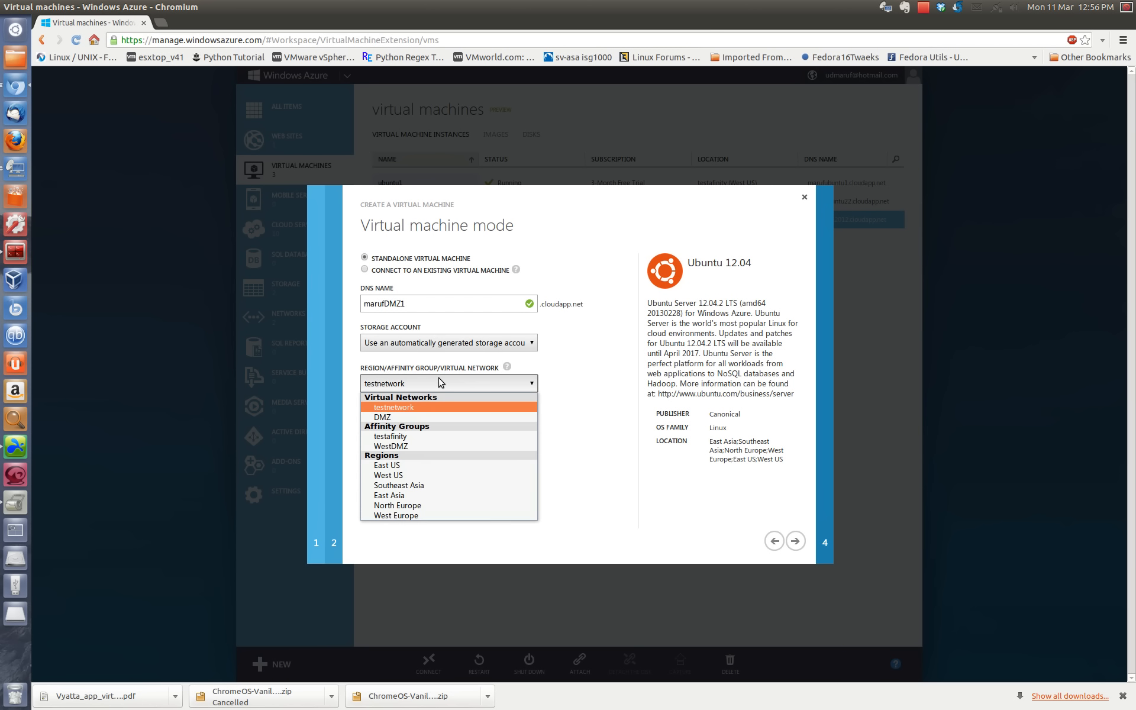
{"action": "left_click", "coordinate": [441, 381]}
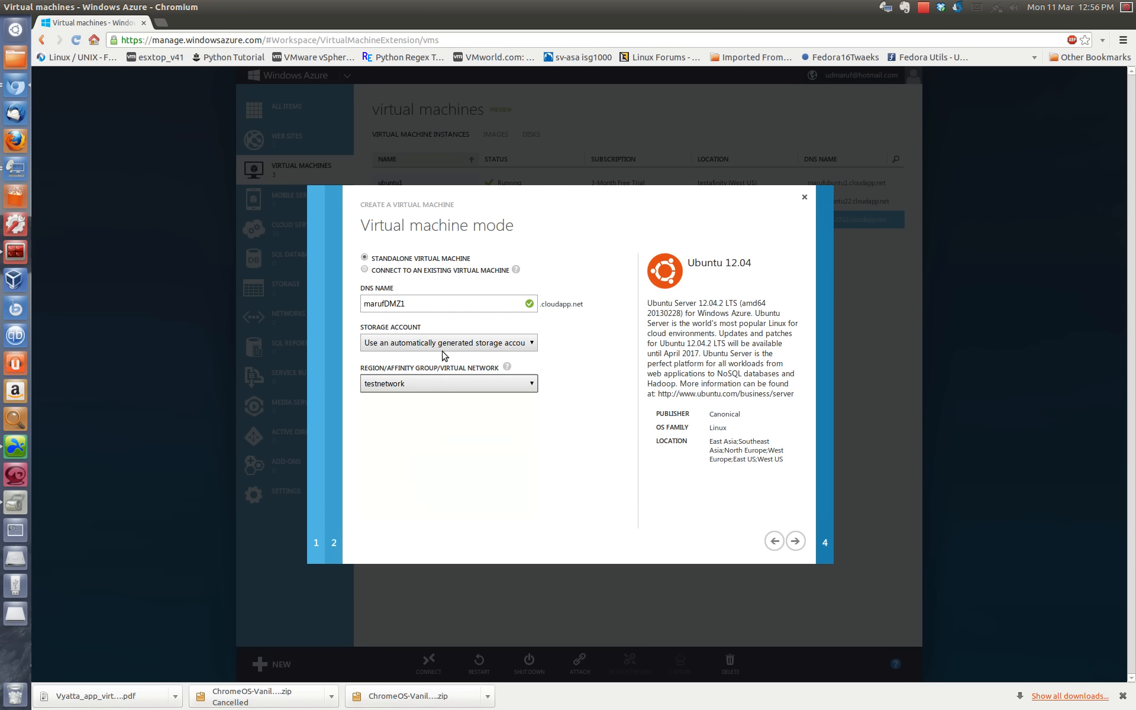
{"action": "mouse_move", "coordinate": [509, 378]}
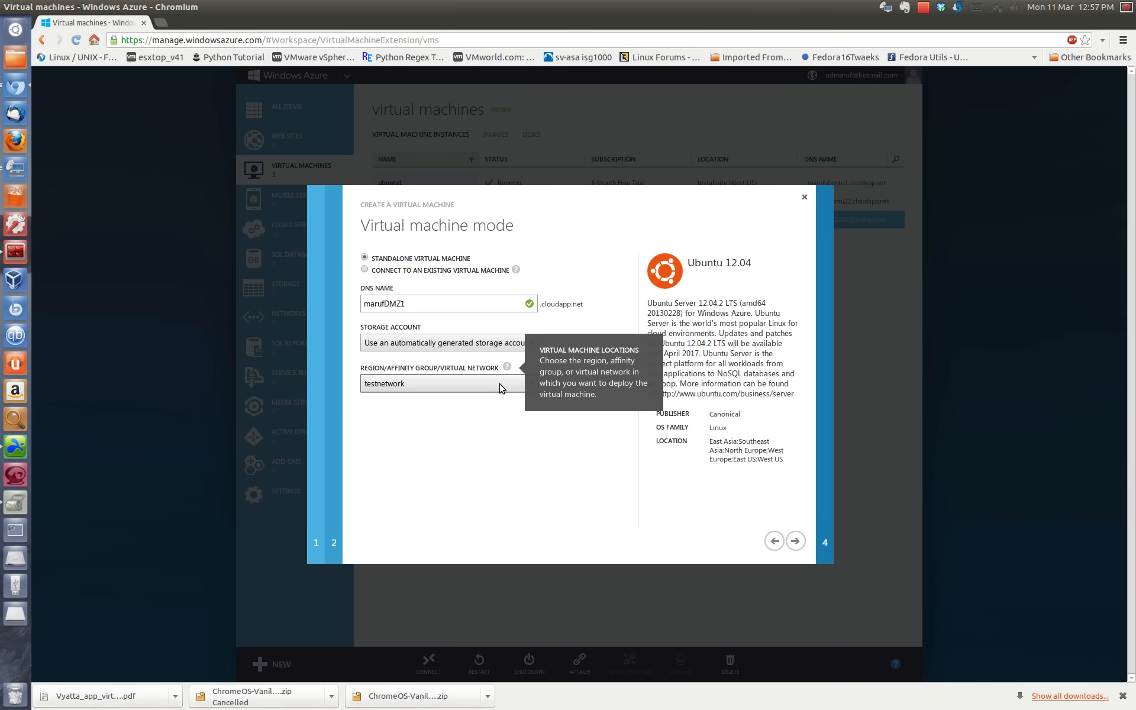
{"action": "left_click", "coordinate": [392, 389]}
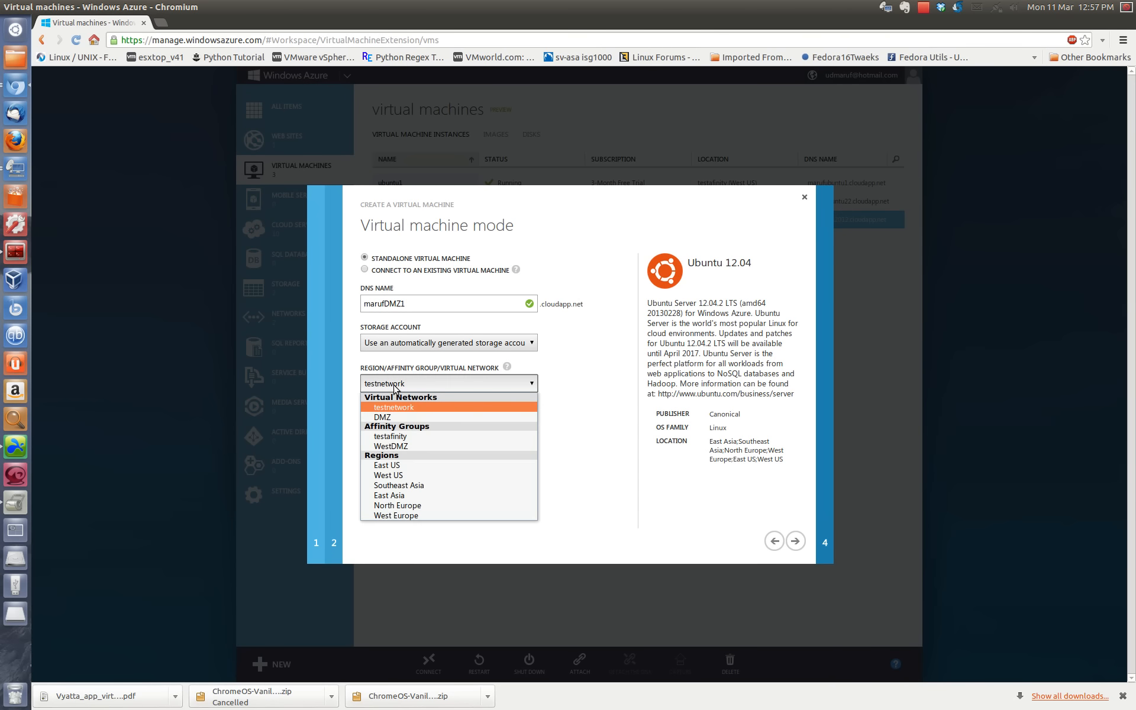
{"action": "left_click", "coordinate": [414, 418]}
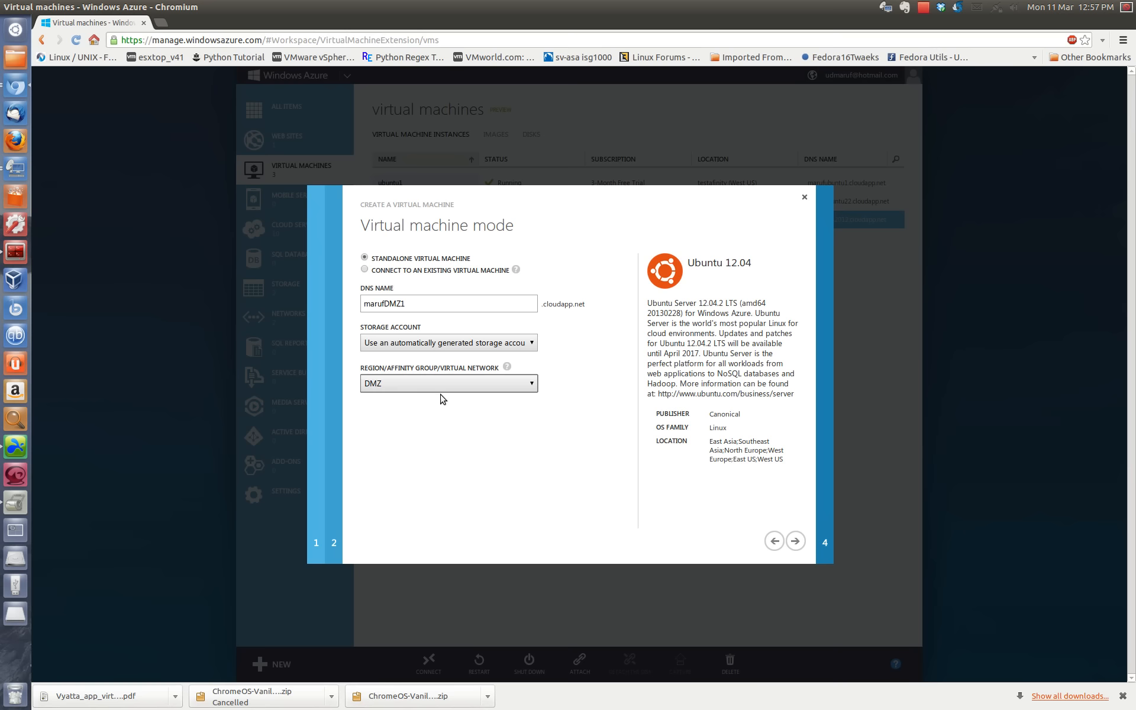
Step: Leave the availability set at (None), create the ubuntuDMZ1 virtual machine and select it in the instance list
{"action": "left_click", "coordinate": [795, 541]}
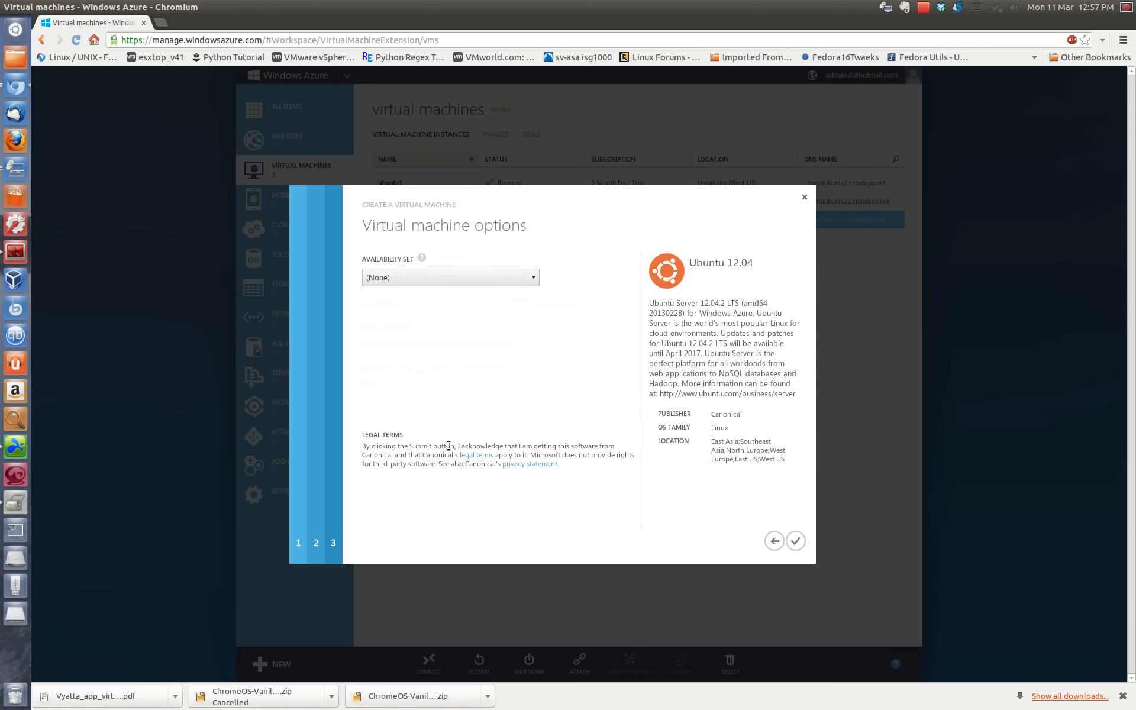
{"action": "left_click", "coordinate": [417, 278]}
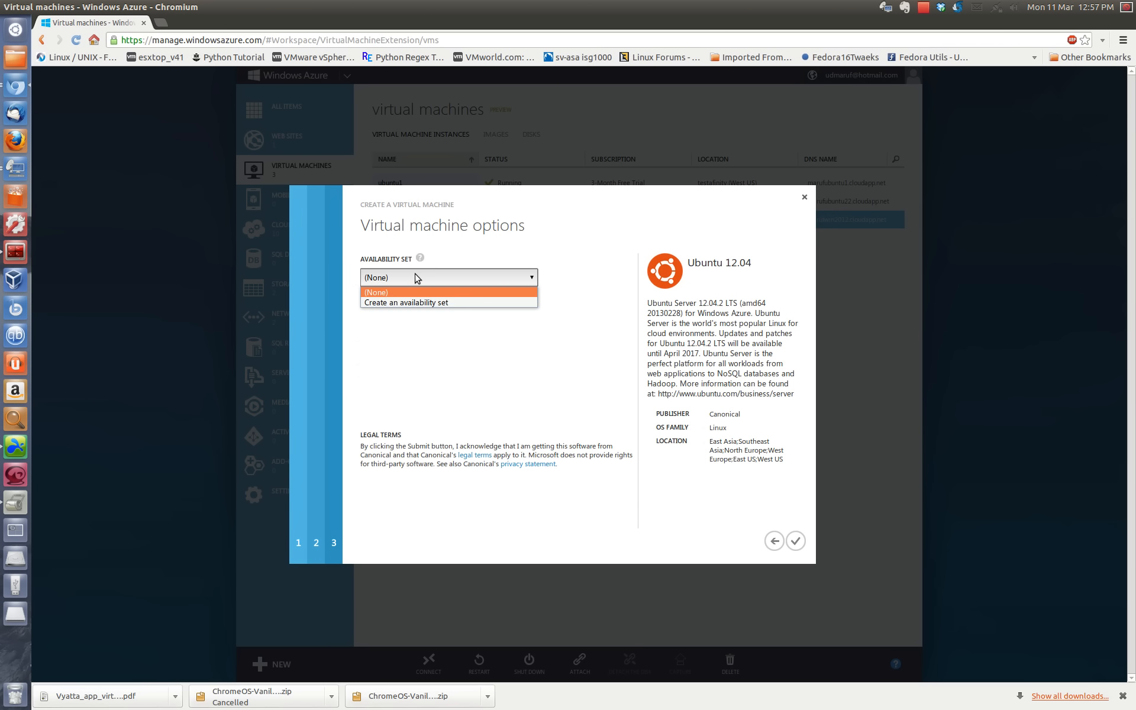
{"action": "left_click", "coordinate": [418, 278]}
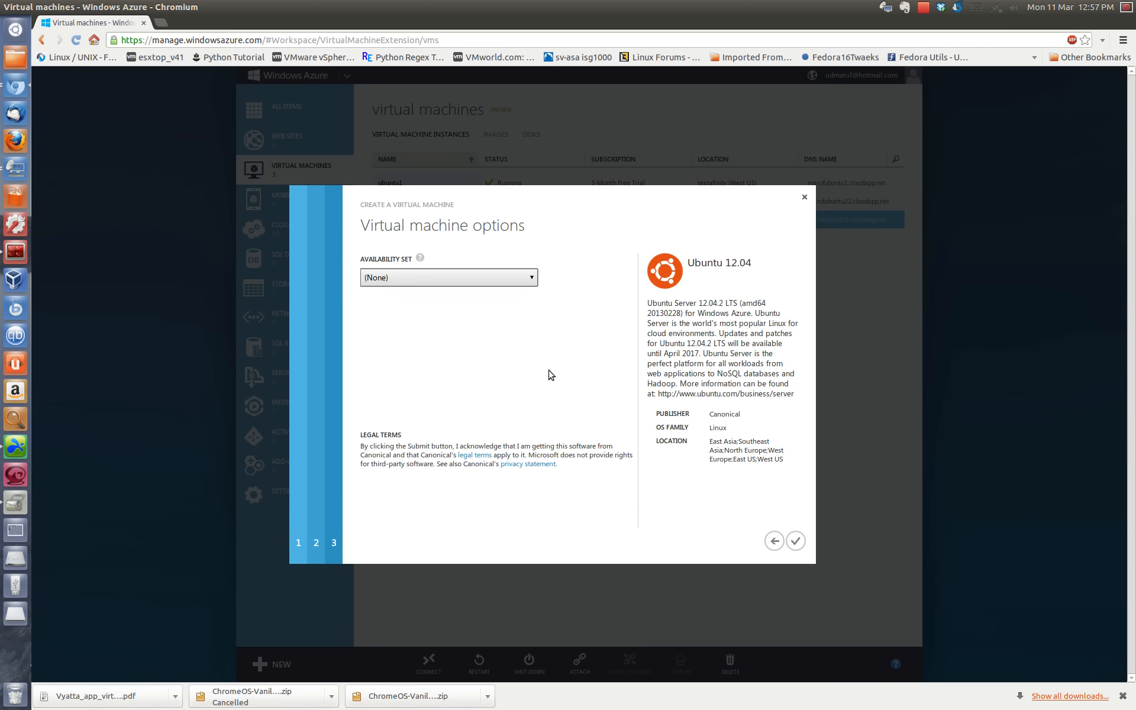
{"action": "left_click", "coordinate": [799, 542]}
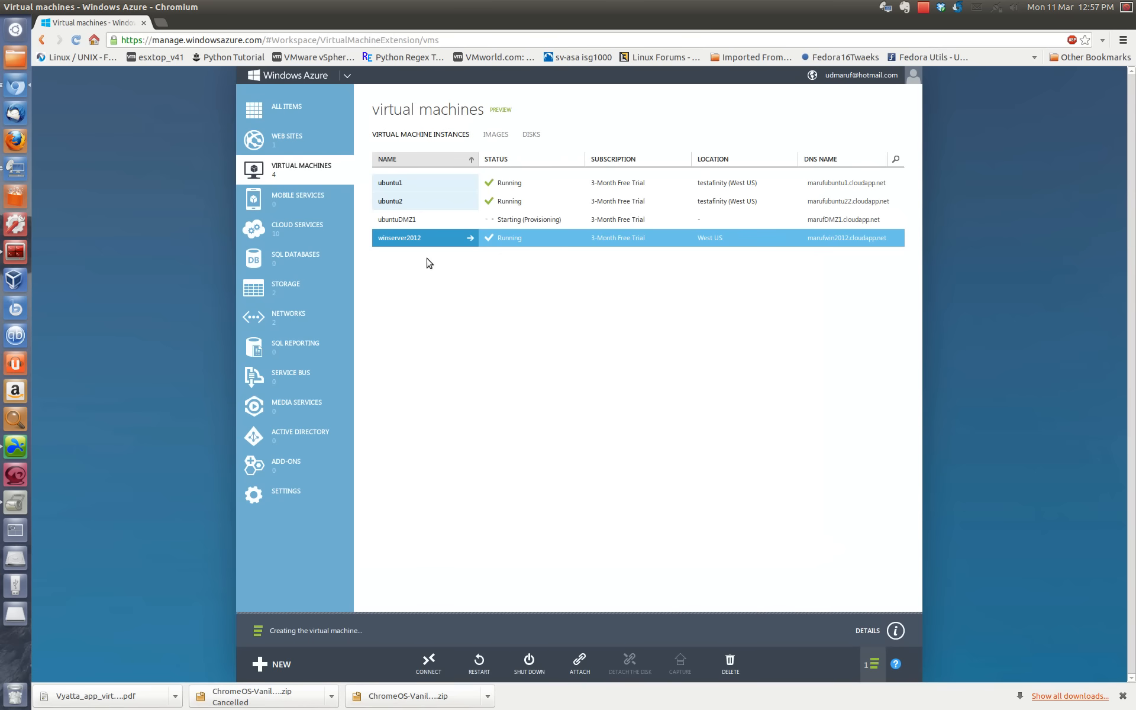
{"action": "left_click", "coordinate": [414, 221]}
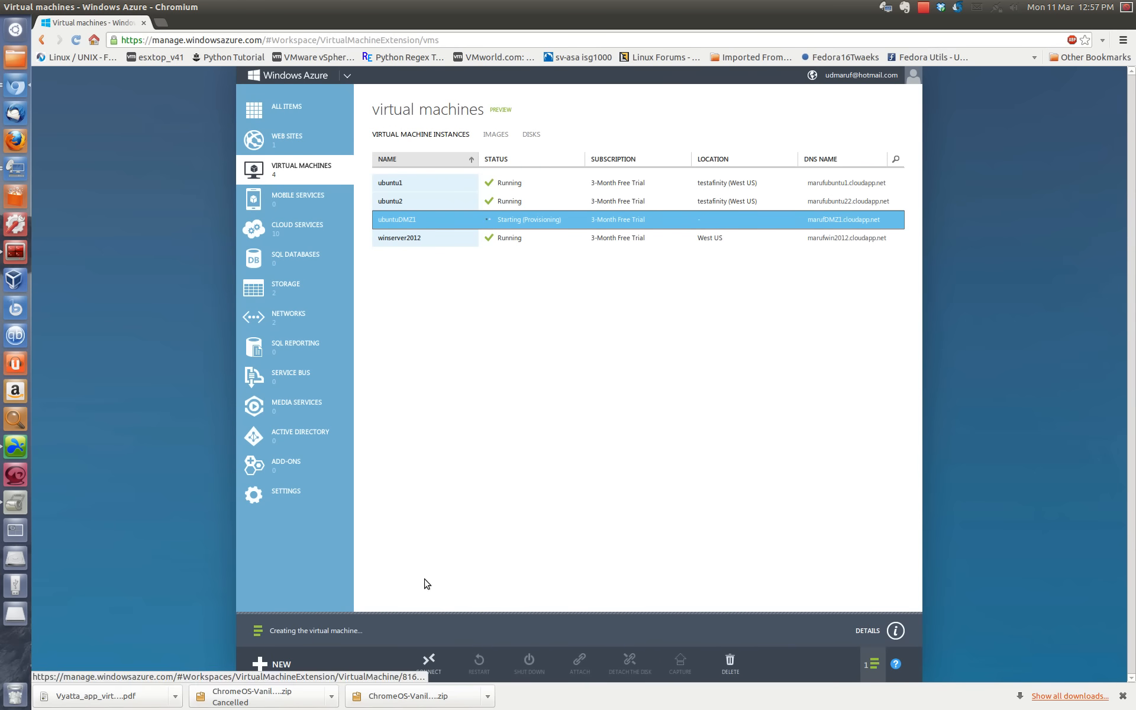
Step: Start another virtual machine from the gallery using the Ubuntu 12.04 image and proceed to its configuration
{"action": "left_click", "coordinate": [282, 665]}
{"action": "left_click", "coordinate": [450, 449]}
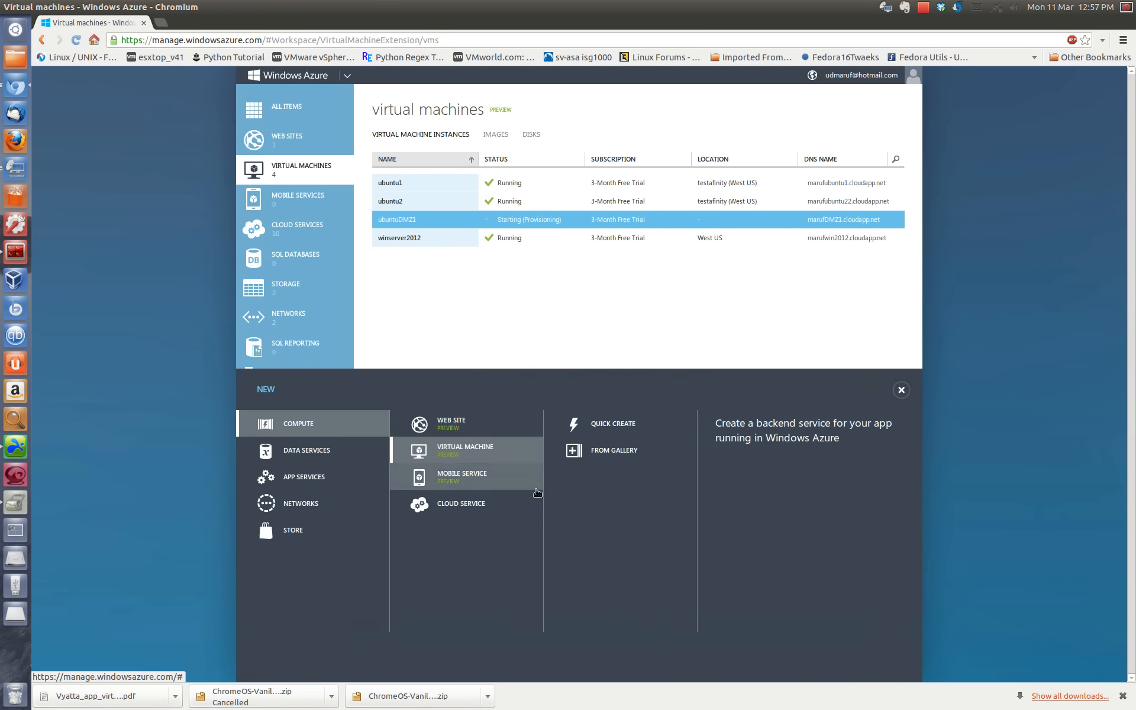
{"action": "left_click", "coordinate": [590, 460]}
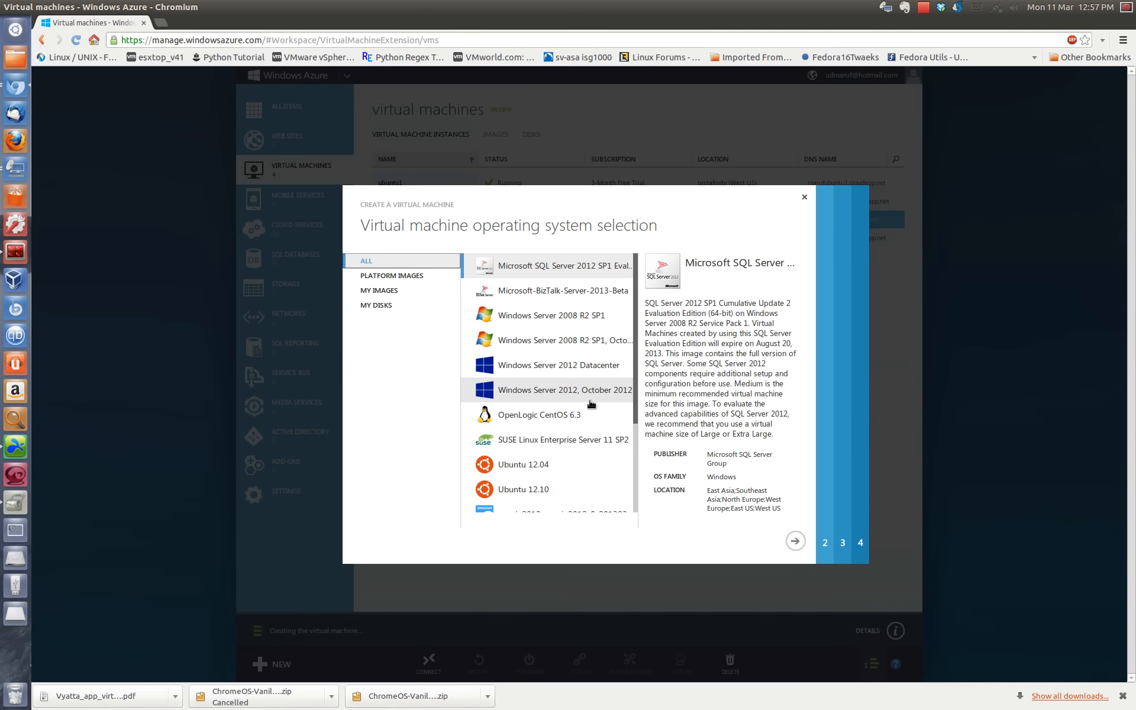
{"action": "scroll", "coordinate": [590, 404], "scroll_direction": "down", "scroll_amount": 3}
{"action": "left_click", "coordinate": [562, 373]}
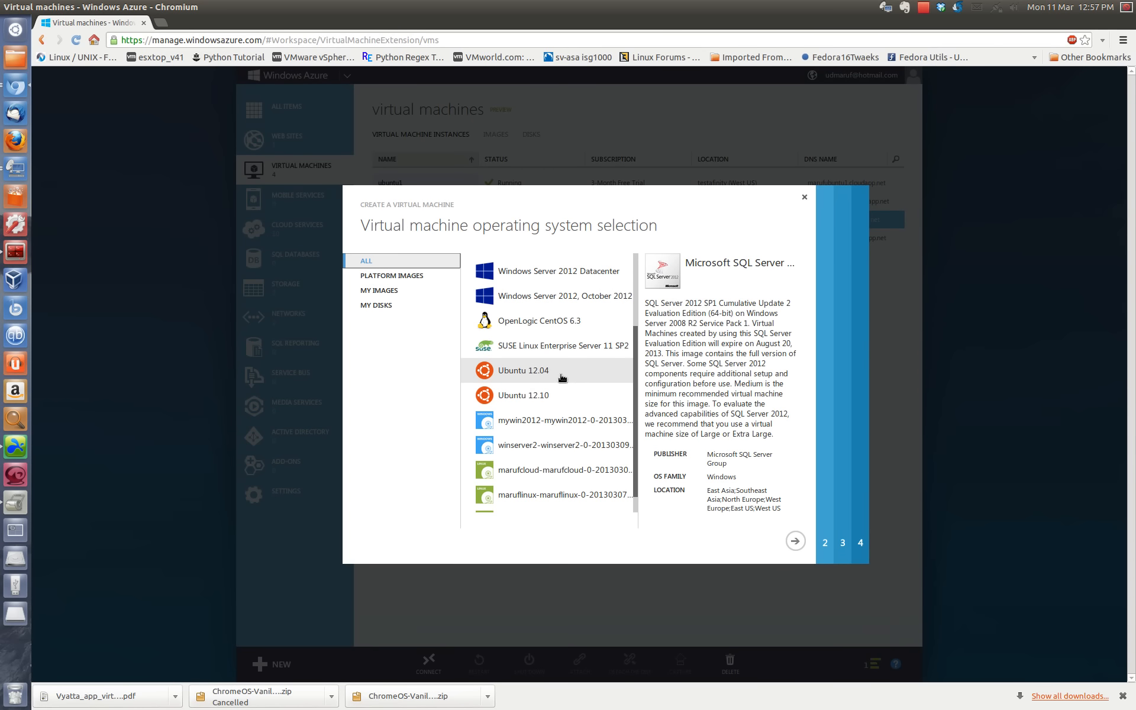
{"action": "left_click", "coordinate": [795, 541]}
Step: Keep the March 01, 2013 version release date and name the second virtual machine with the owner's name followed by DMZ2
{"action": "left_click", "coordinate": [402, 277]}
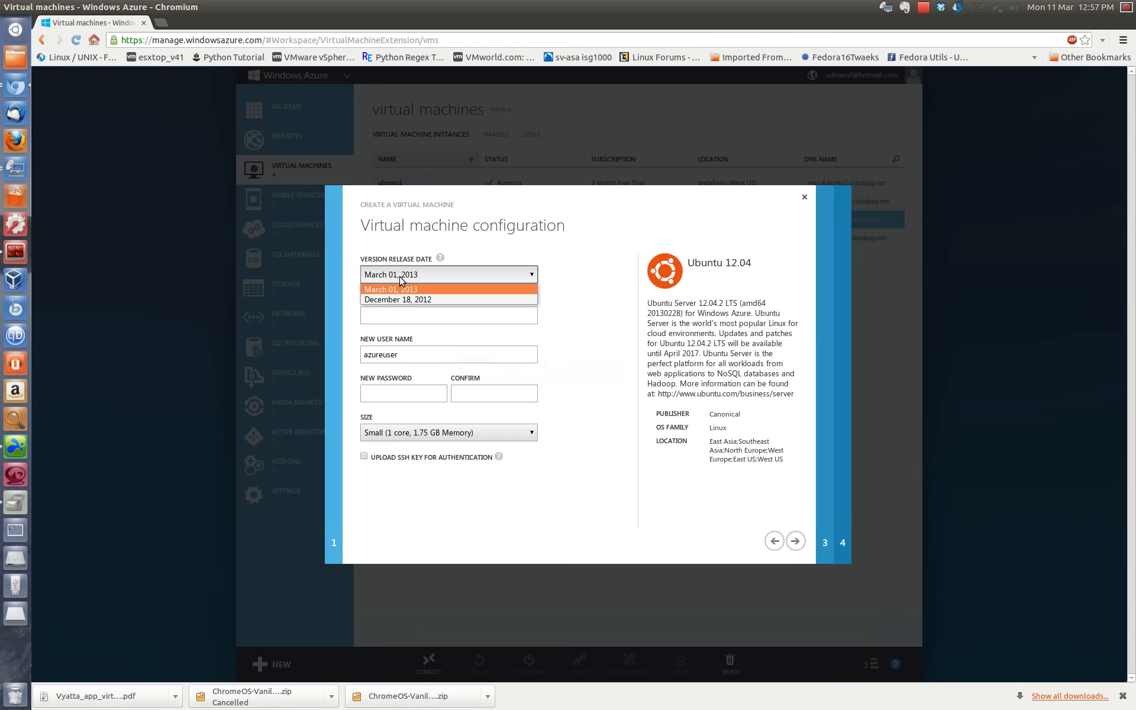
{"action": "left_click", "coordinate": [387, 318]}
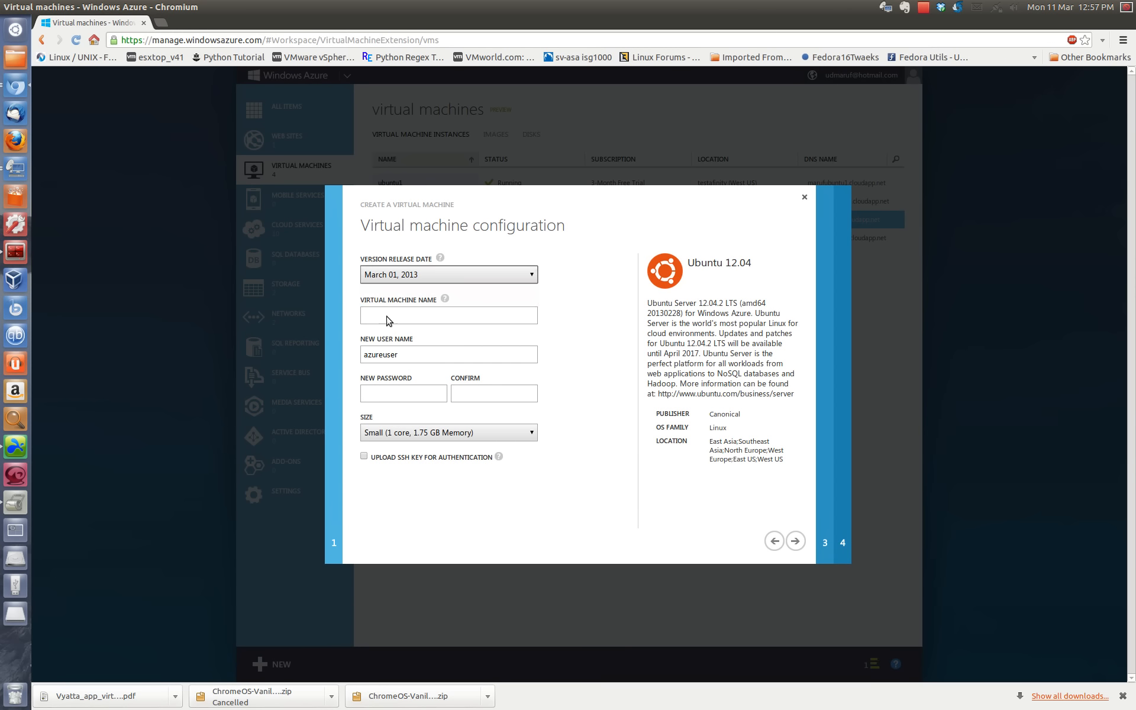
{"action": "type", "text": "marufDMZ1"}
{"action": "key", "text": "BackSpace"}
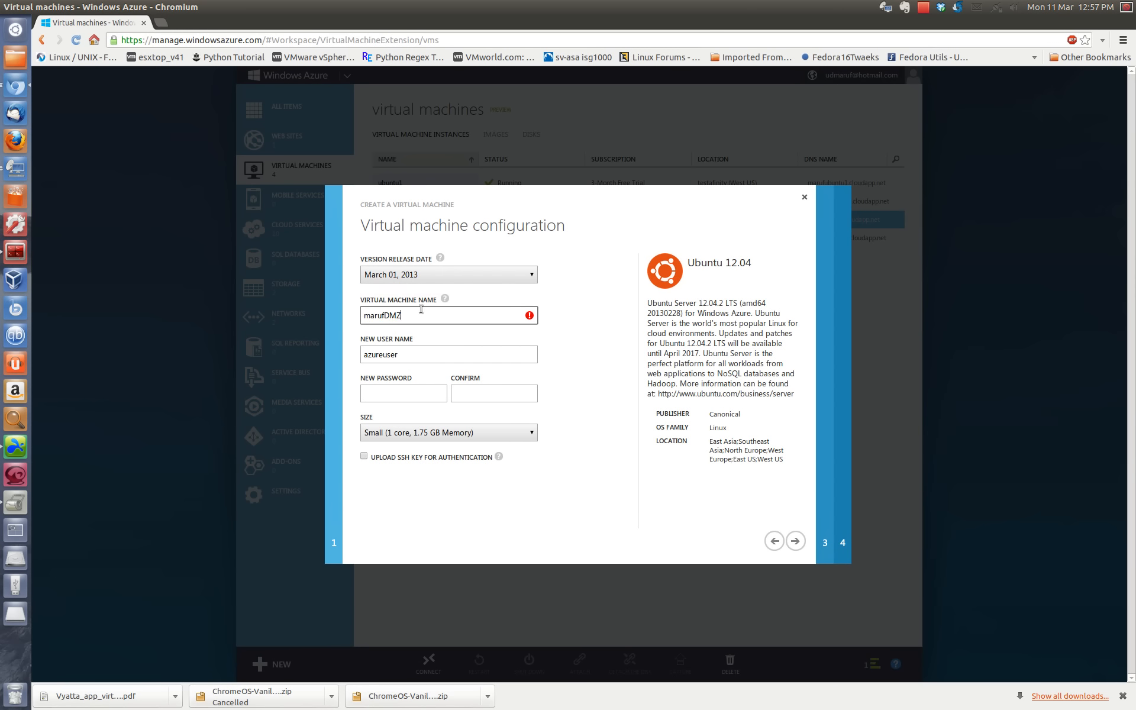
{"action": "type", "text": "2"}
{"action": "key", "text": "Tab"}
Step: Enter the second machine's new user name, enter and confirm its account password, and continue to the mode settings
{"action": "type", "text": "m"}
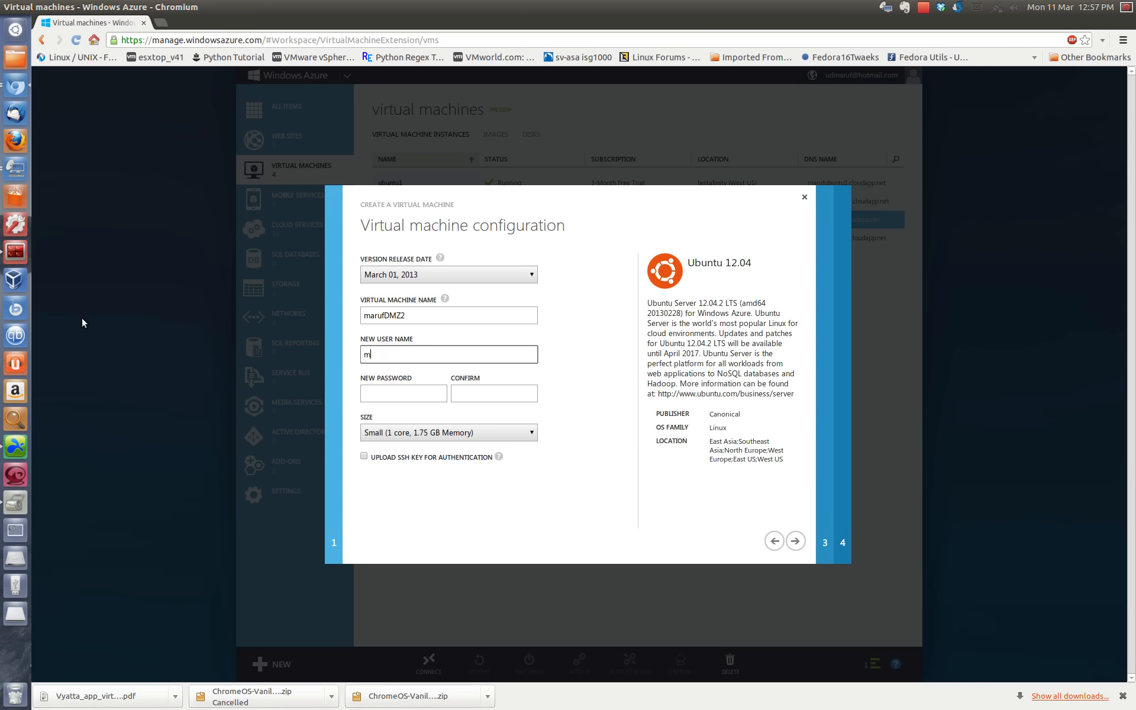
{"action": "type", "text": "yunus"}
{"action": "key", "text": "Tab"}
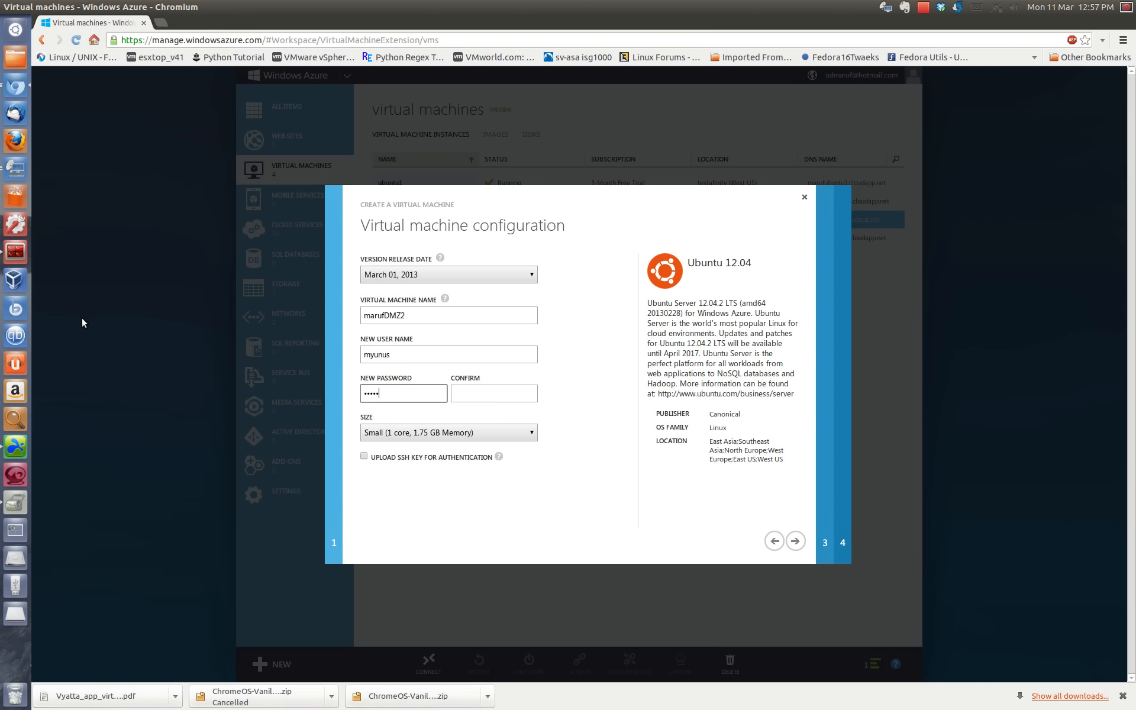
{"action": "key", "text": "Tab"}
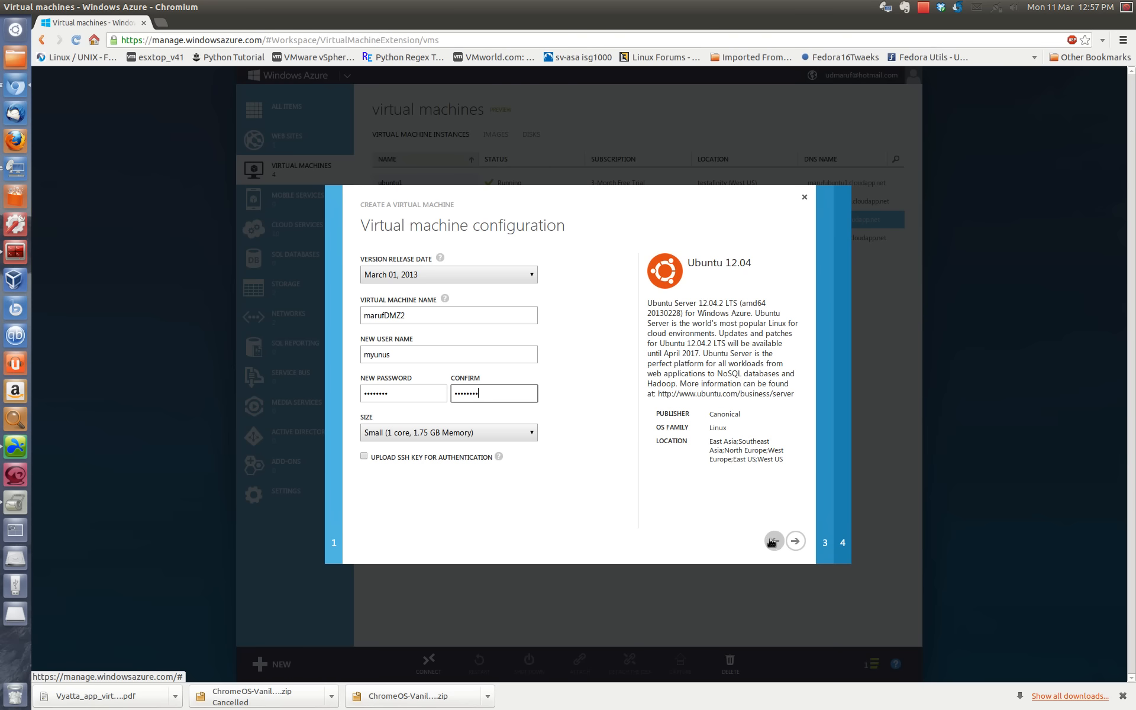
{"action": "left_click", "coordinate": [795, 541]}
Step: Set the DNS name to the owner's name followed by DMZ2 and keep the automatically generated storage account
{"action": "left_click", "coordinate": [410, 305]}
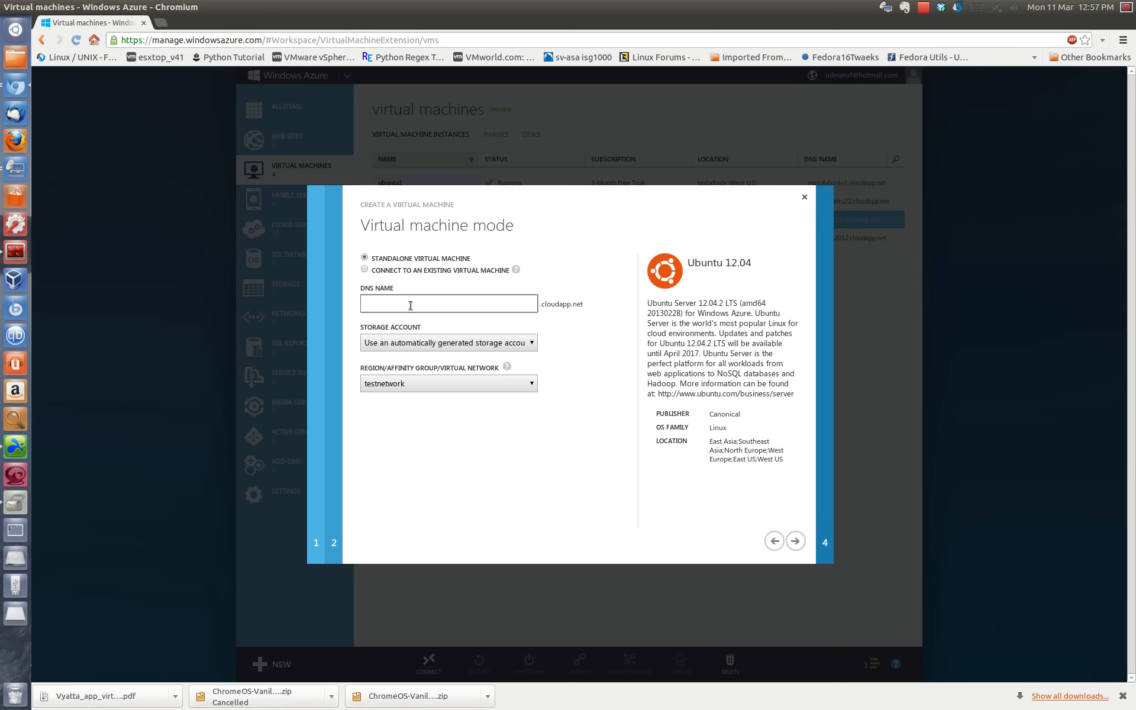
{"action": "type", "text": "marufDMZ2"}
{"action": "left_click", "coordinate": [469, 349]}
{"action": "left_click", "coordinate": [471, 354]}
Step: Assign the second virtual machine to the DMZ virtual network and create it with the availability set at (None)
{"action": "left_click", "coordinate": [503, 384]}
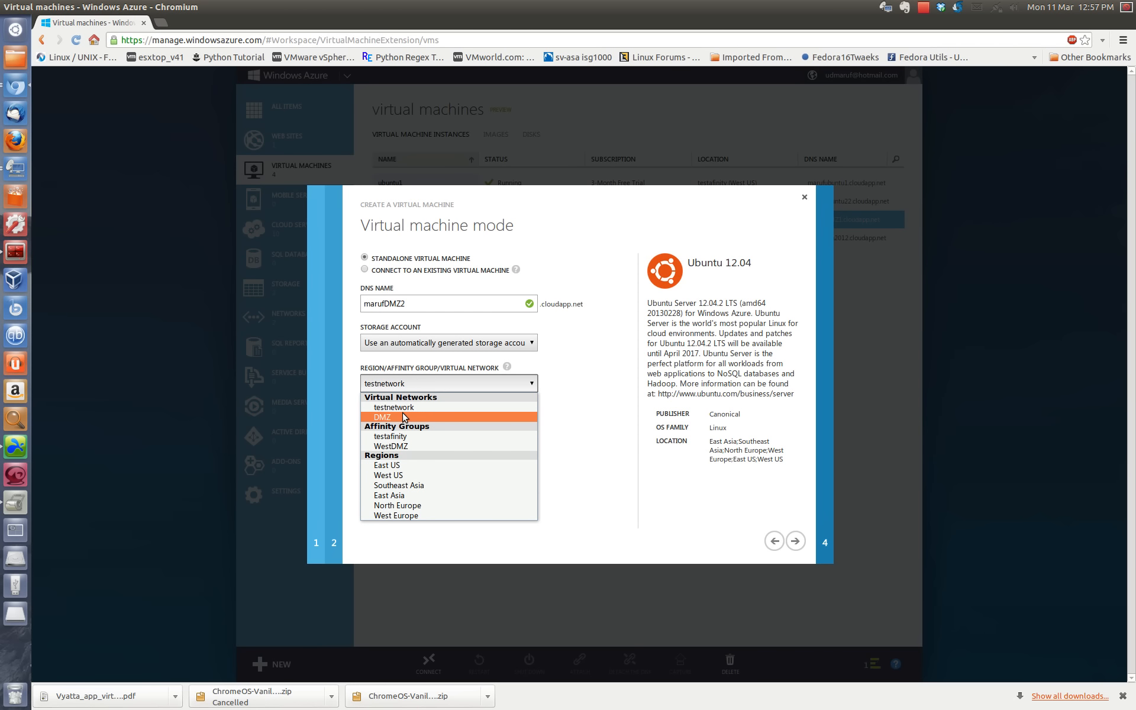
{"action": "left_click", "coordinate": [405, 417]}
{"action": "left_click", "coordinate": [796, 542]}
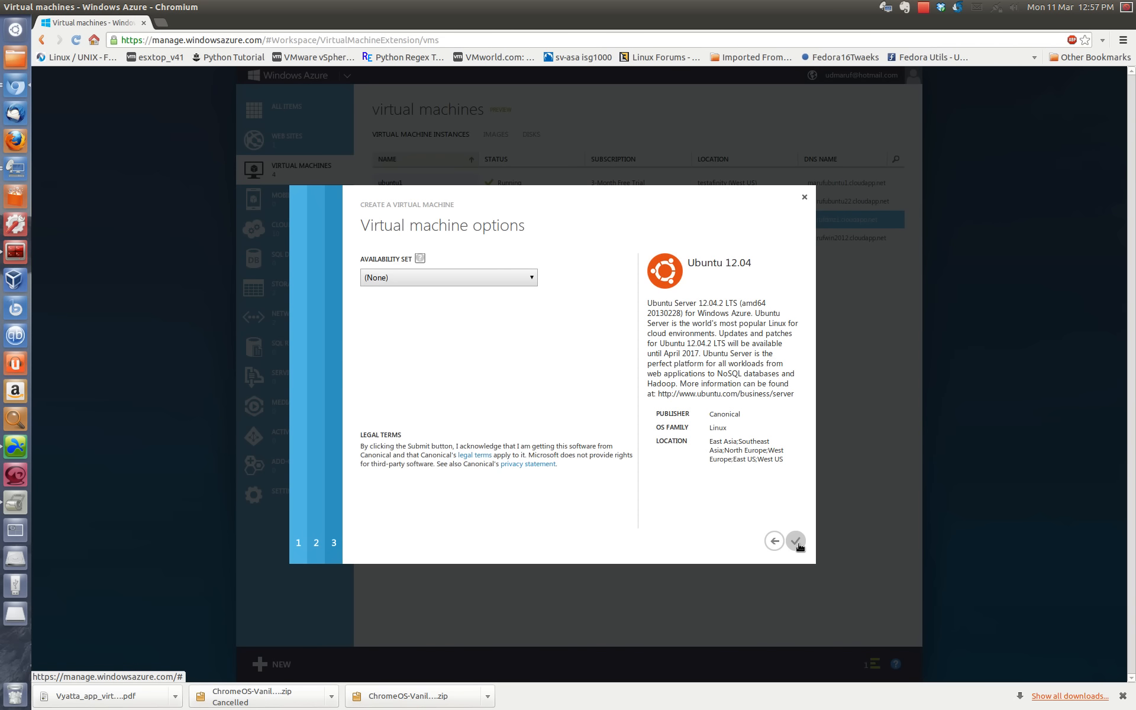
{"action": "left_click", "coordinate": [796, 542]}
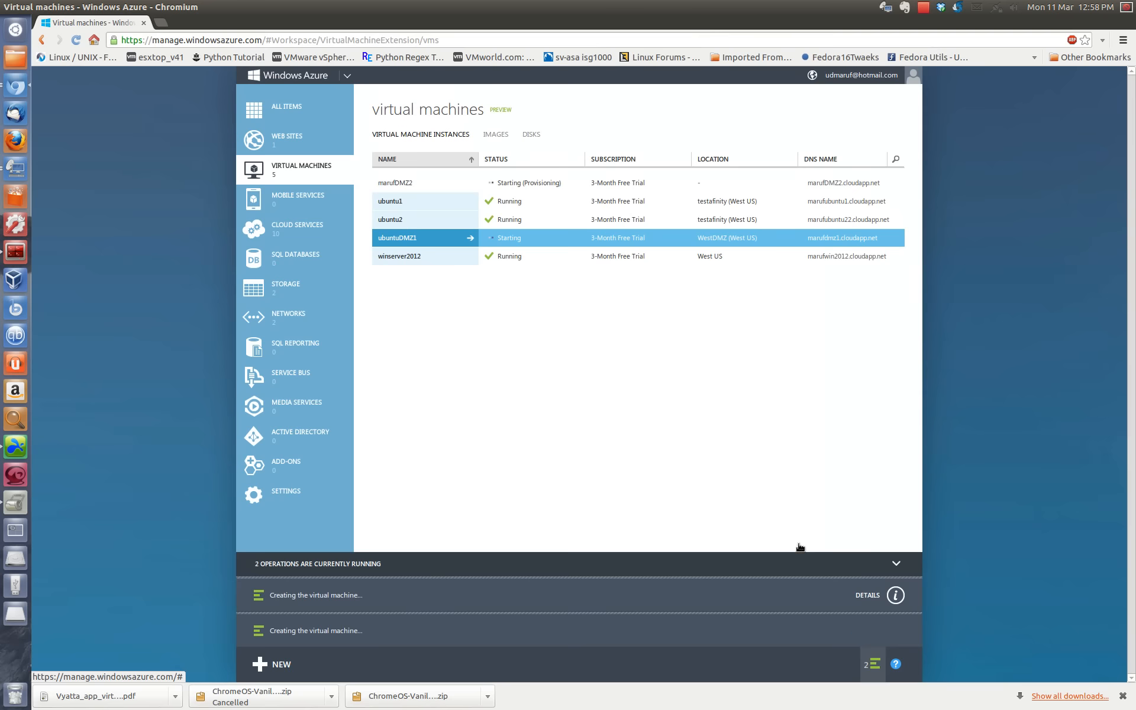
Step: Check the dashboards of winserver2012 and ubuntuDMZ1 for their internal IP addresses and return to the instance list
{"action": "left_click", "coordinate": [394, 256]}
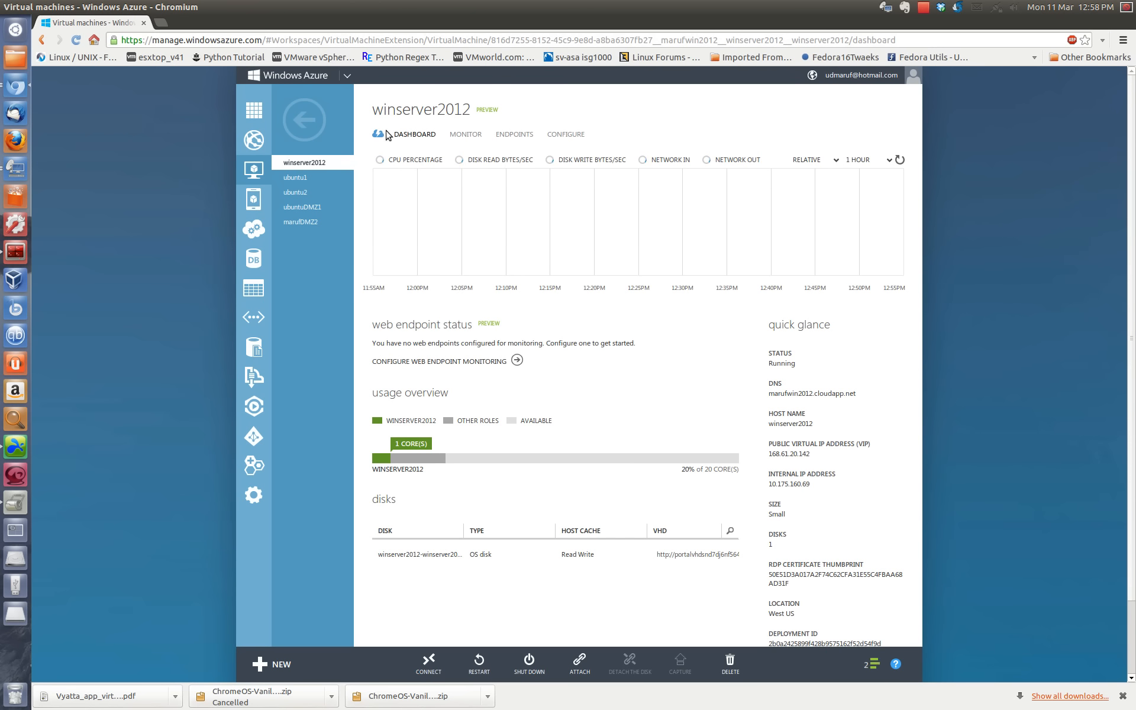
{"action": "left_click", "coordinate": [305, 120]}
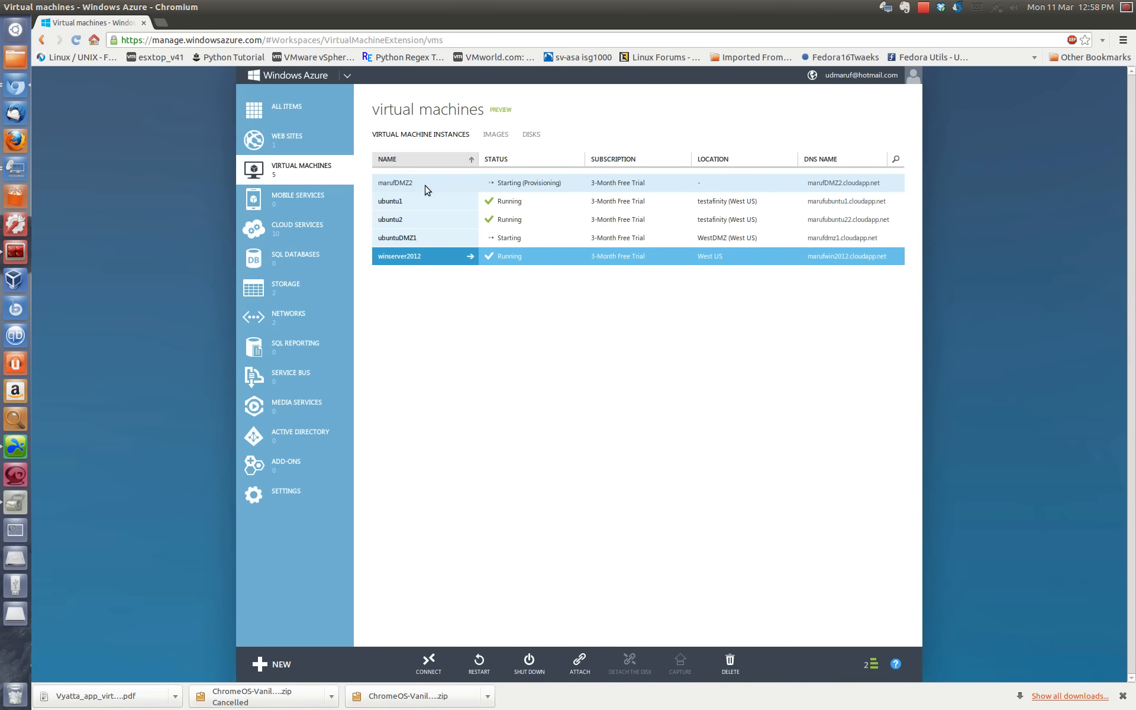
{"action": "left_click", "coordinate": [411, 235]}
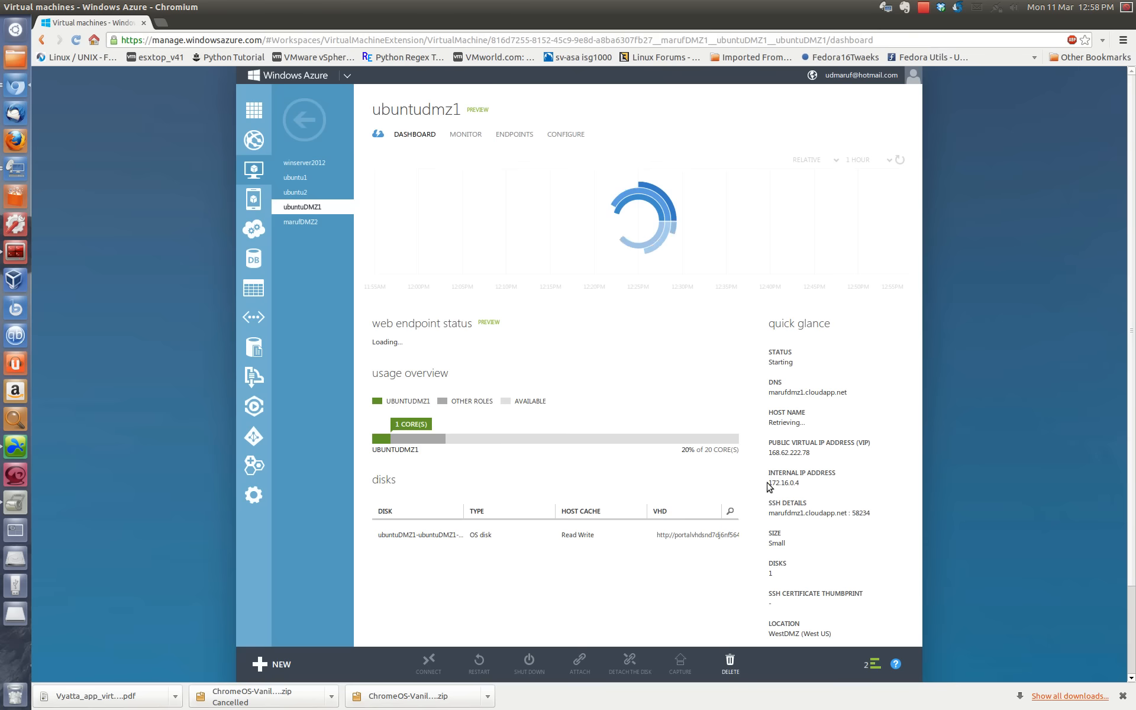
{"action": "left_click_drag", "start_coordinate": [762, 478], "coordinate": [803, 484]}
{"action": "left_click", "coordinate": [805, 487]}
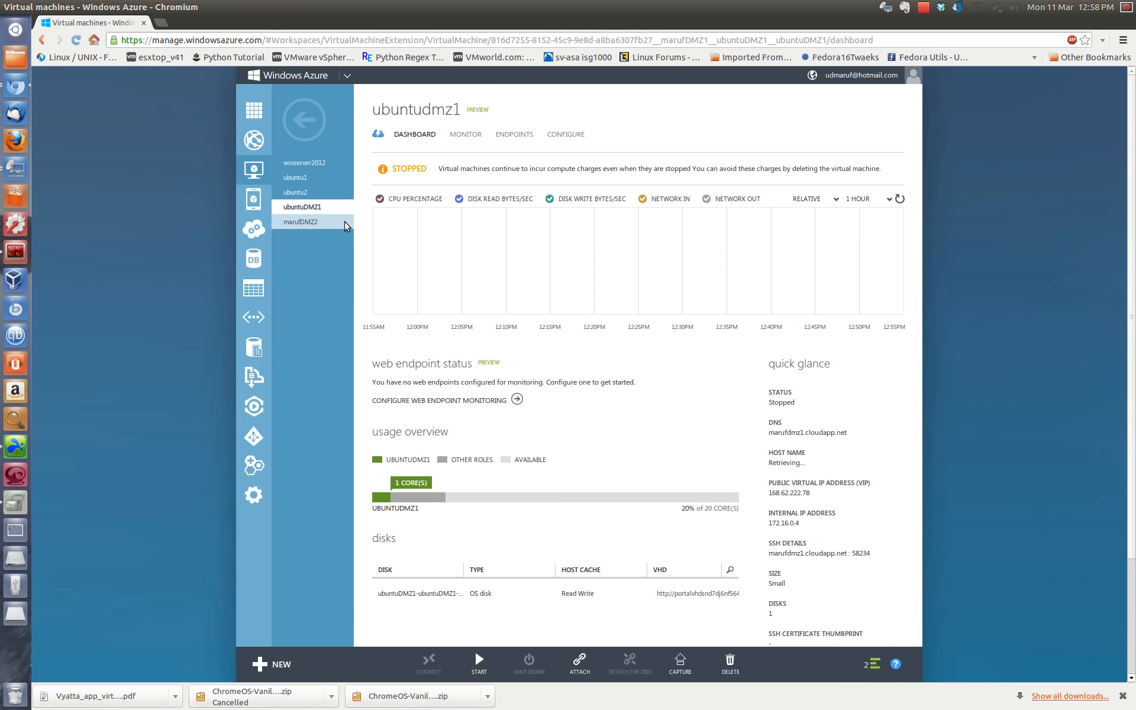
{"action": "left_click", "coordinate": [306, 123]}
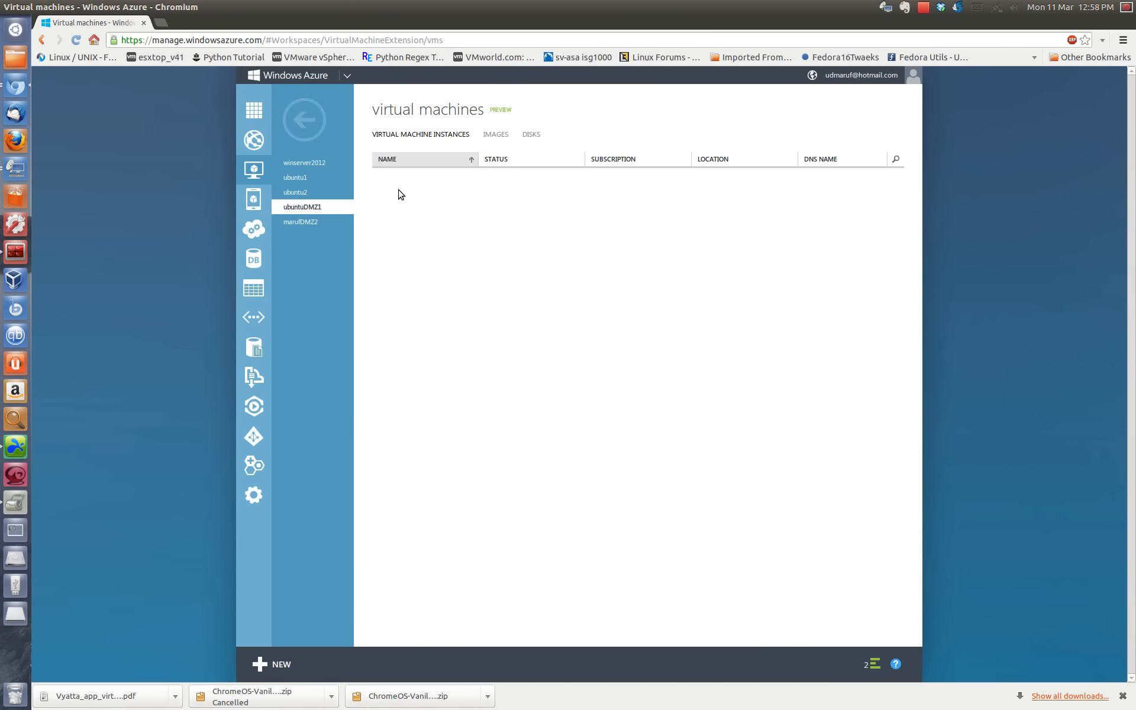
{"action": "left_click", "coordinate": [410, 185]}
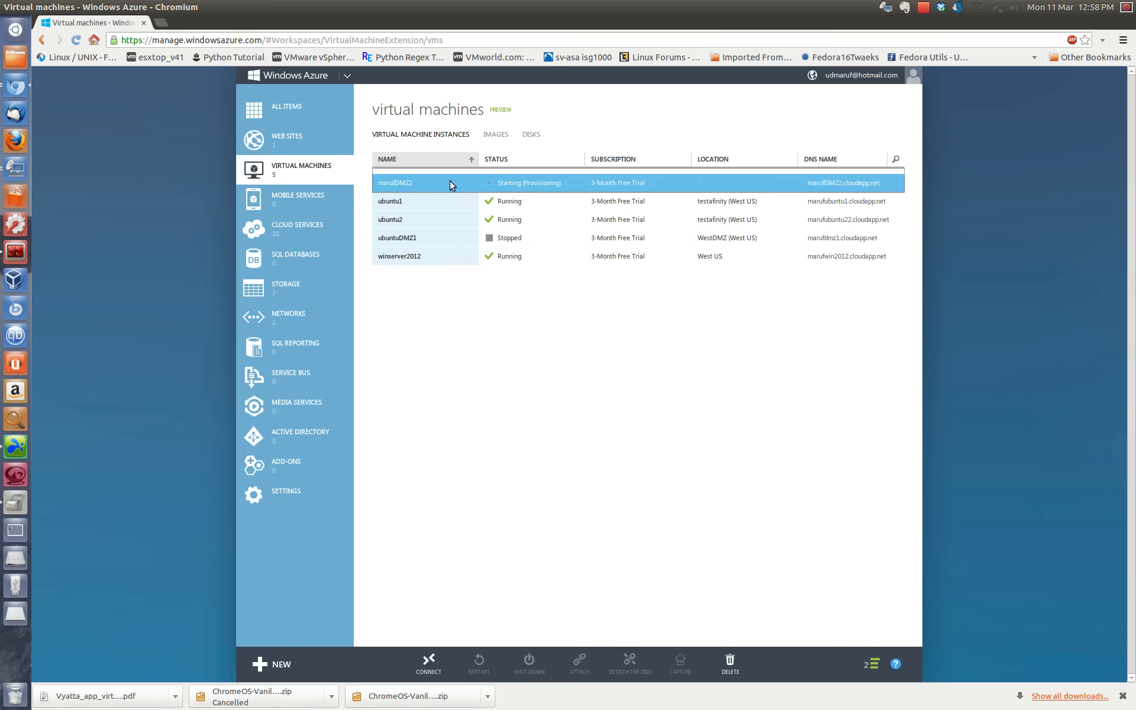
Step: Compare the resources and IP addresses listed for the DMZ and testnetwork virtual networks
{"action": "left_click", "coordinate": [300, 318]}
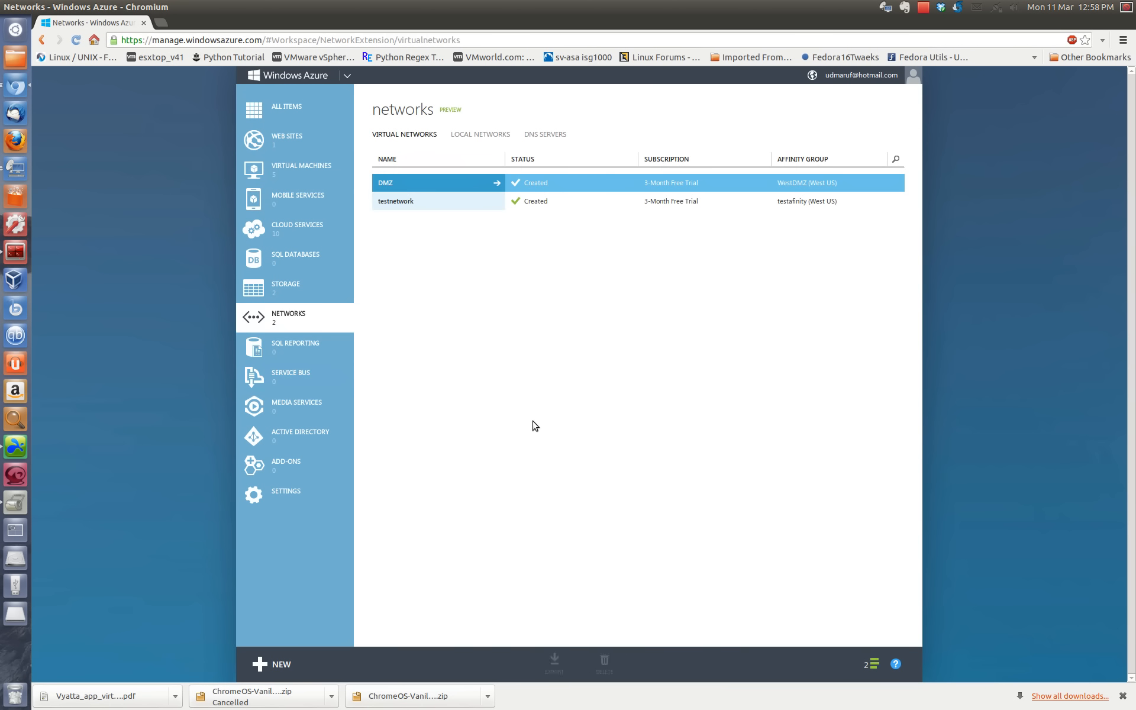
{"action": "left_click", "coordinate": [390, 183]}
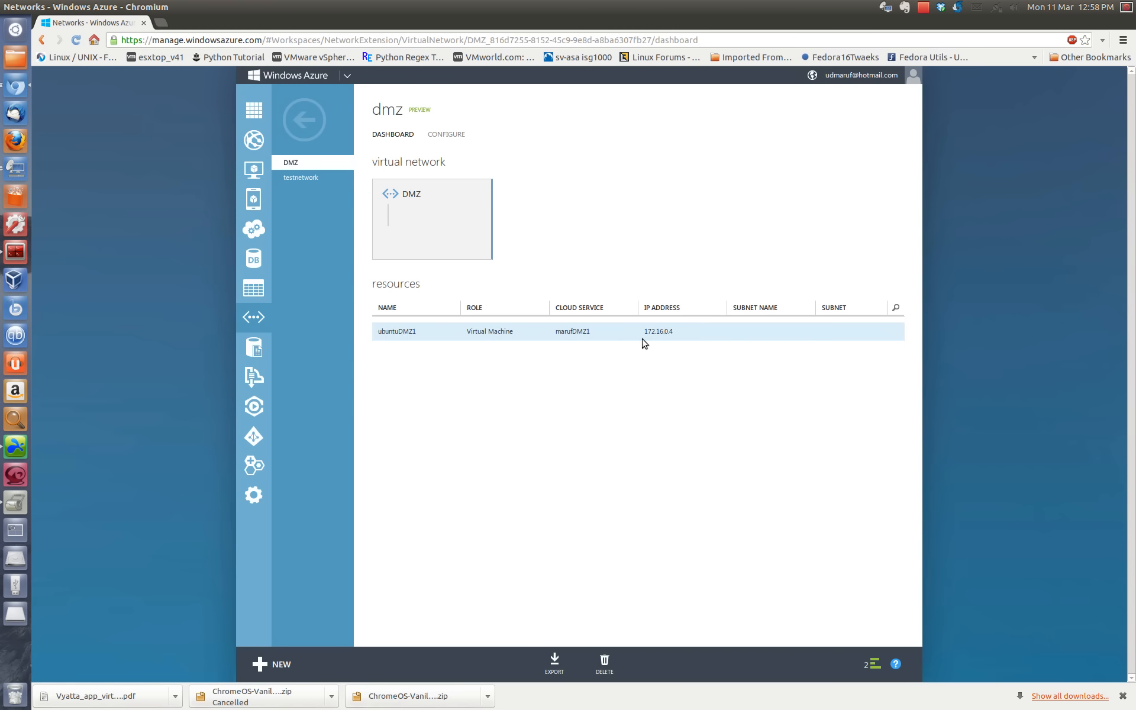
{"action": "left_click", "coordinate": [303, 121]}
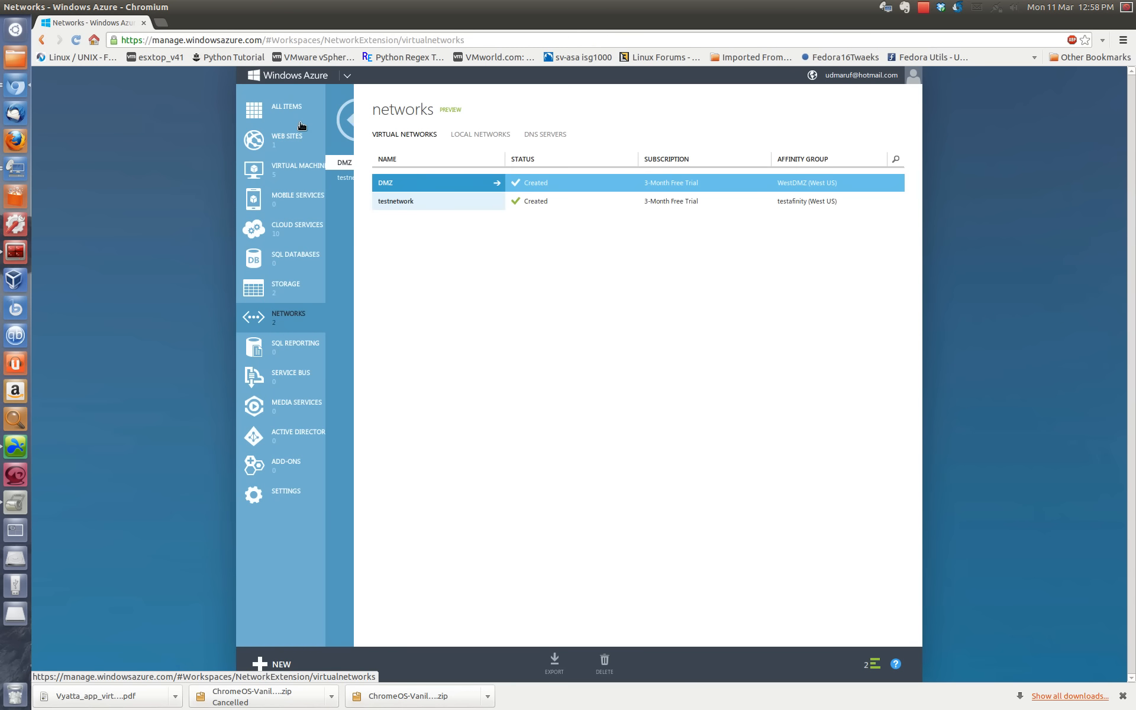
{"action": "left_click", "coordinate": [406, 204]}
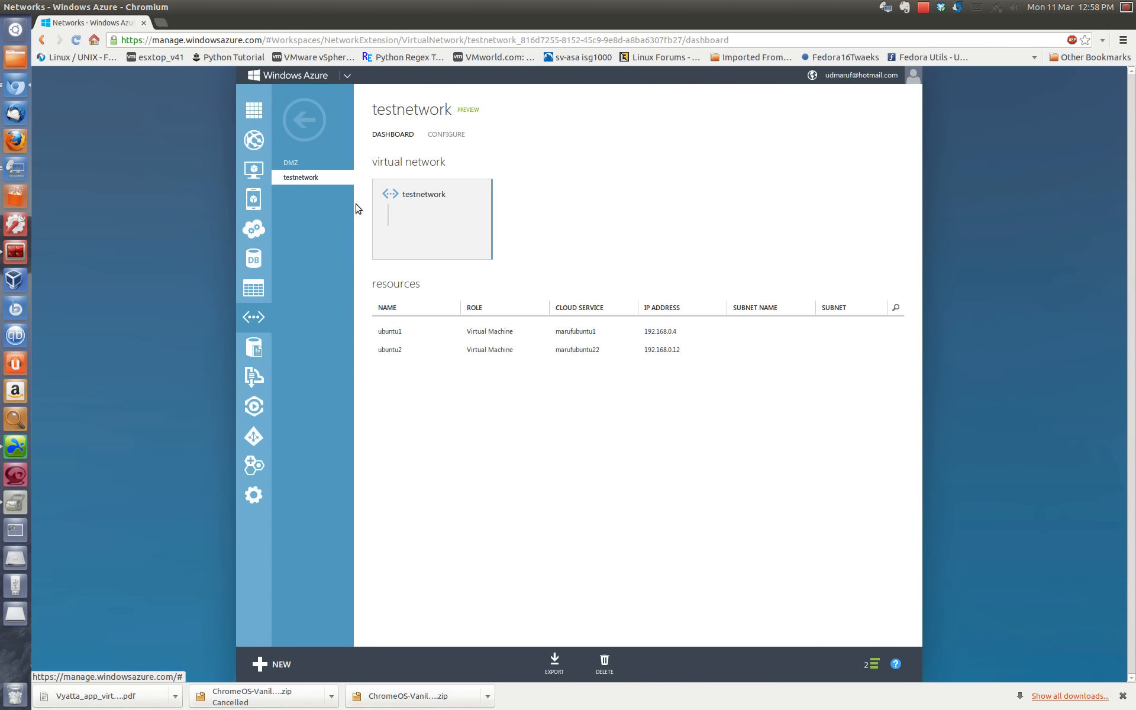
{"action": "left_click", "coordinate": [315, 130]}
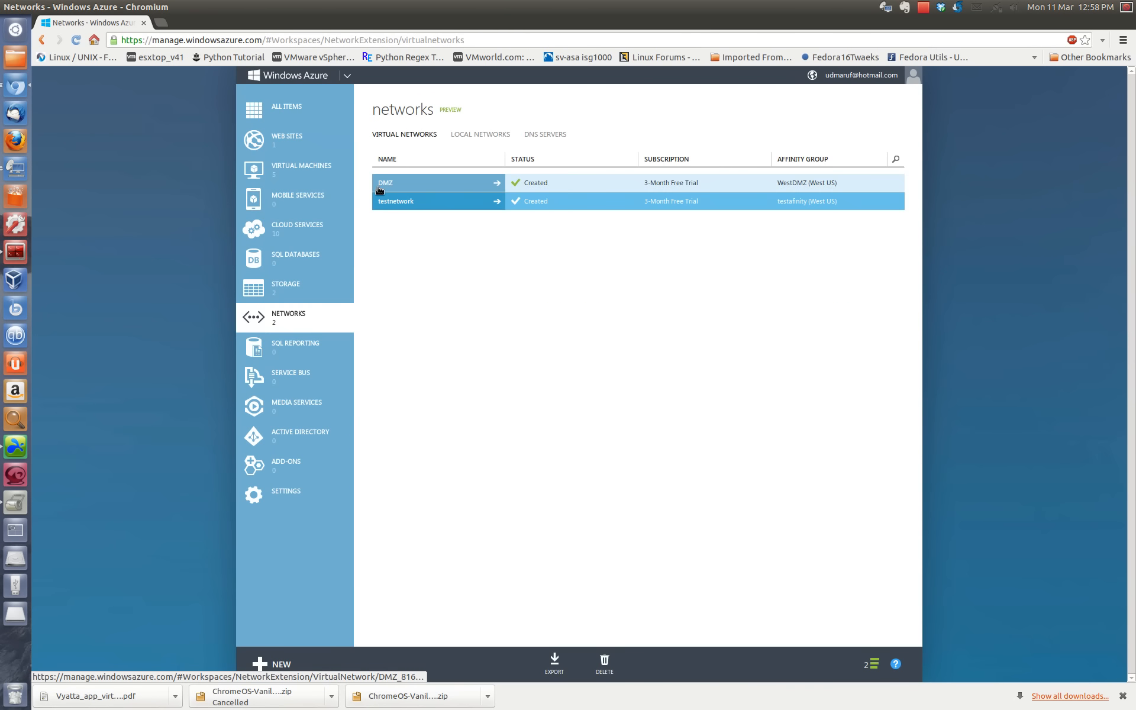
{"action": "left_click", "coordinate": [382, 185]}
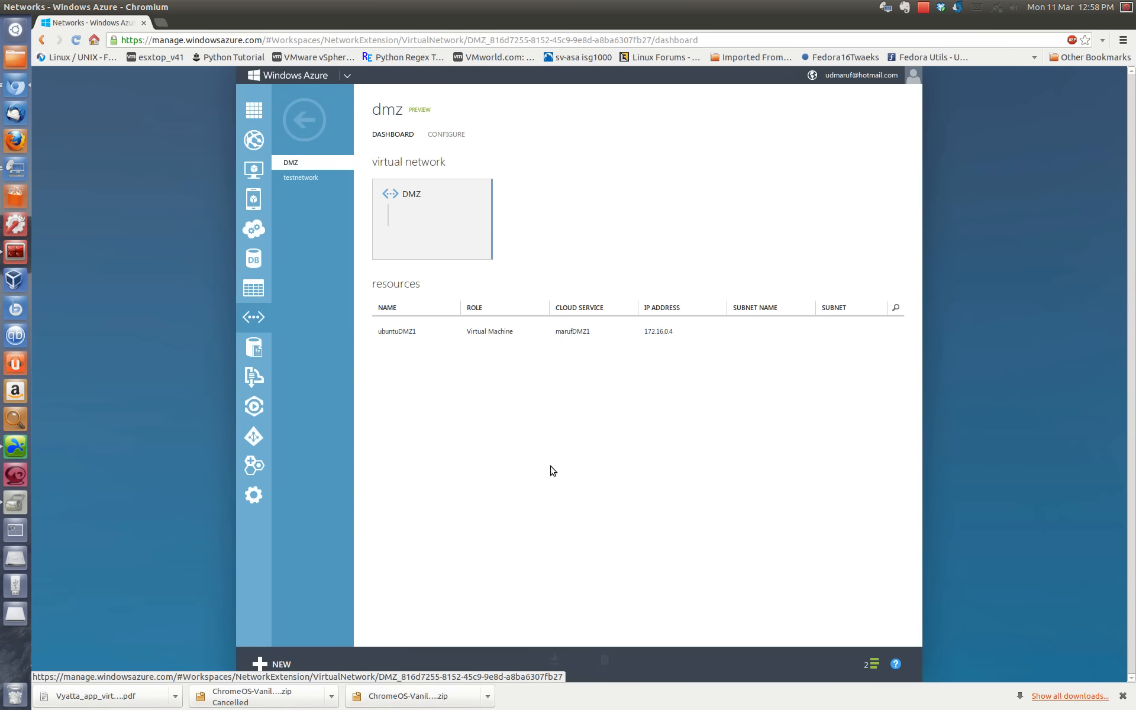
{"action": "left_click", "coordinate": [303, 124]}
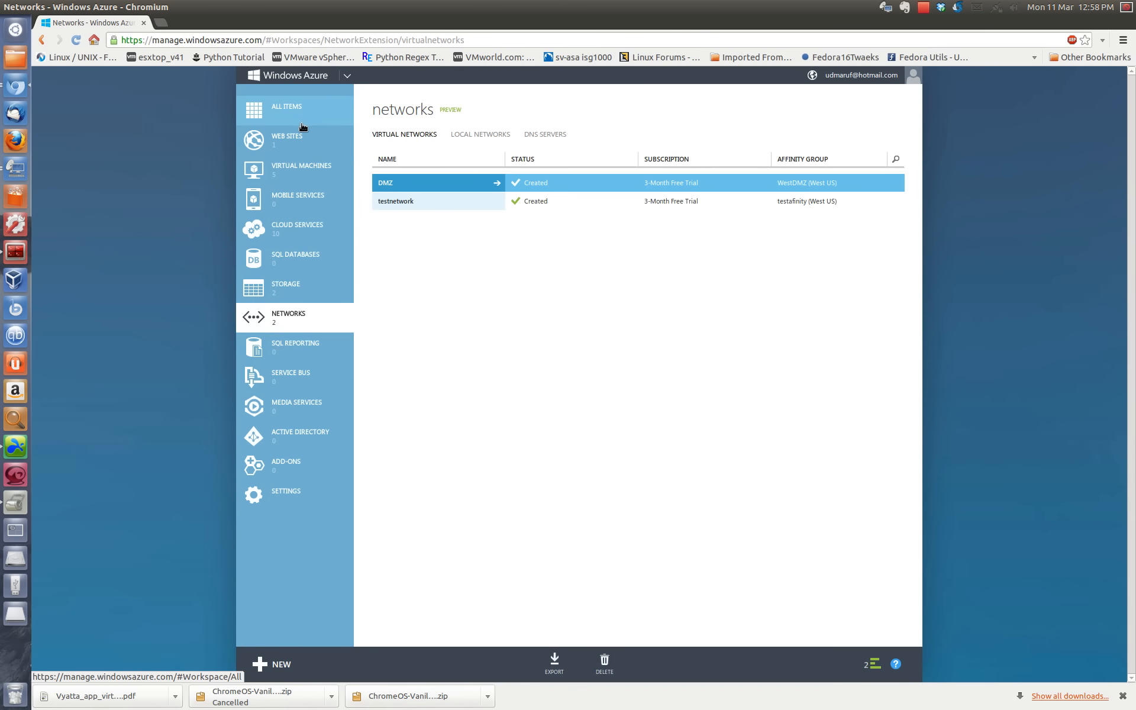
Step: Check the running creation operations and machine statuses under virtual machines, and open the winserver2012 dashboard
{"action": "left_click", "coordinate": [308, 177]}
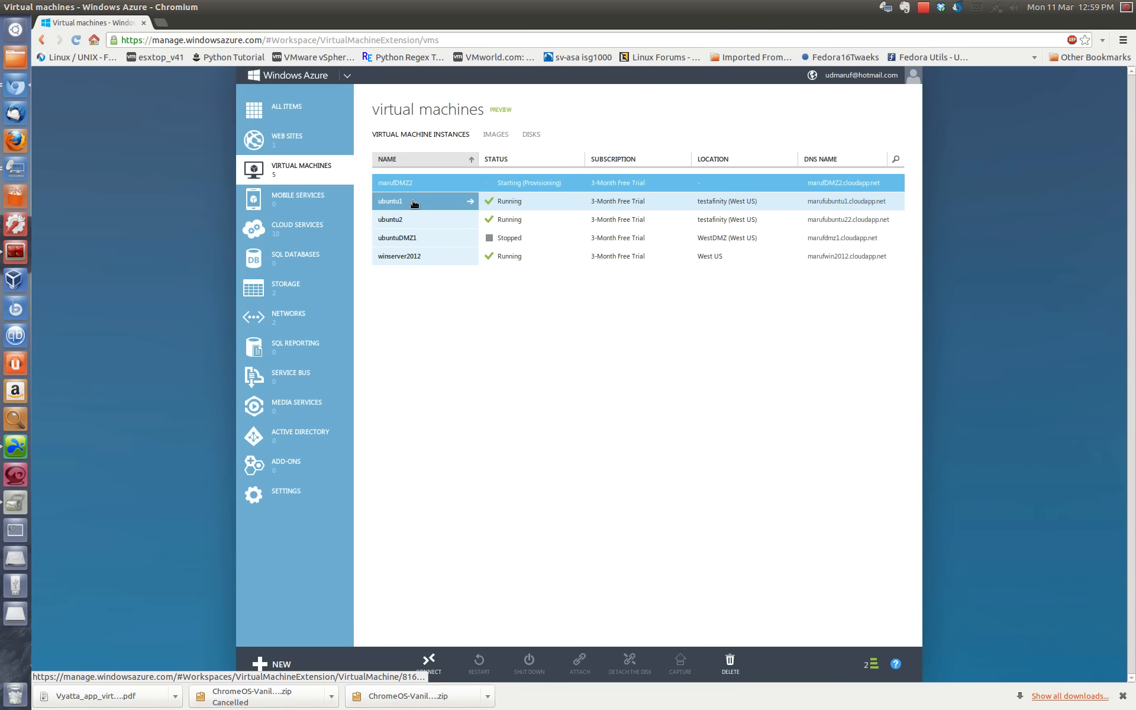
{"action": "left_click", "coordinate": [871, 665]}
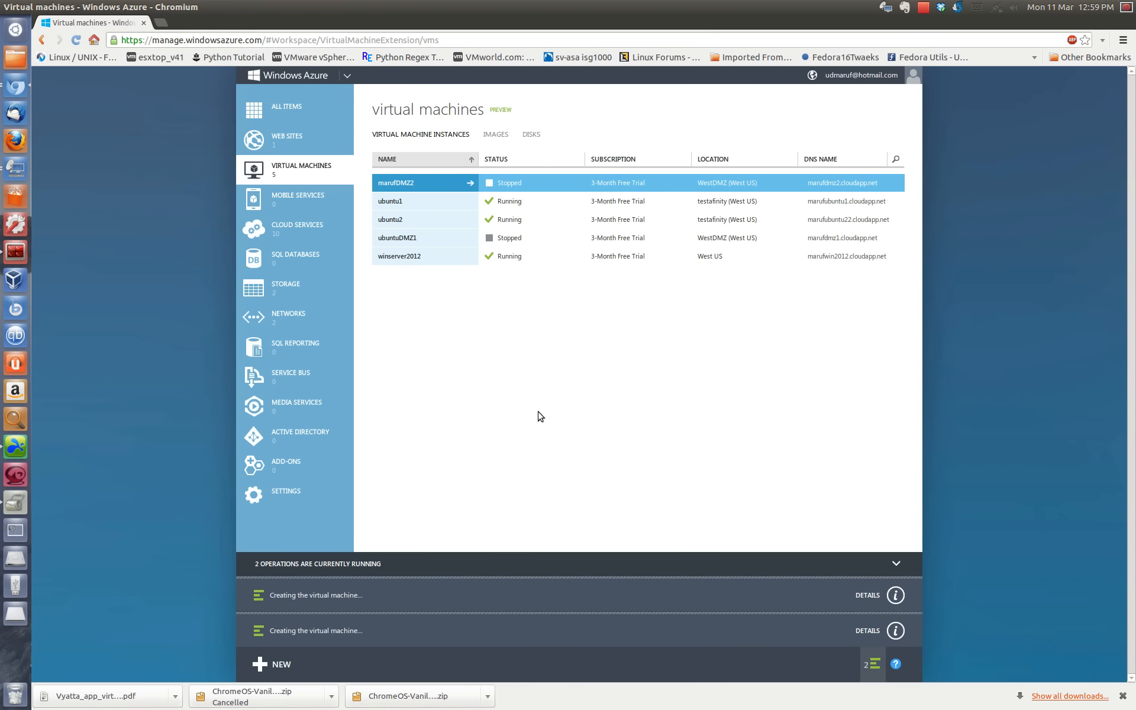
{"action": "left_click", "coordinate": [896, 565]}
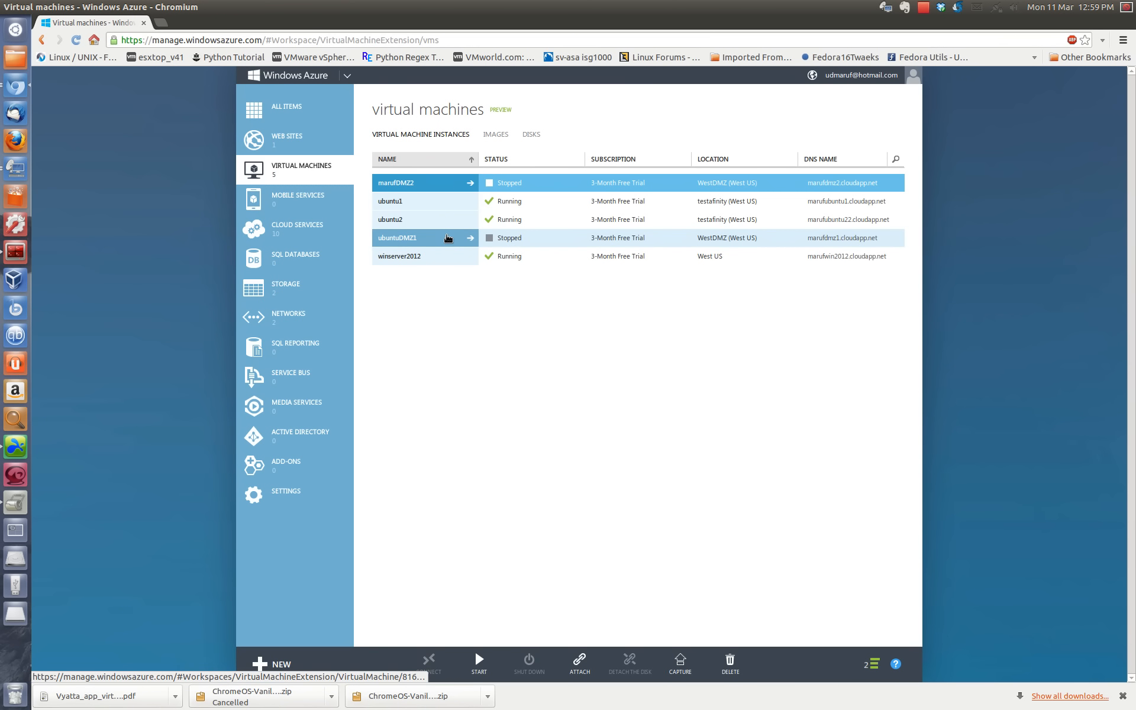
{"action": "left_click", "coordinate": [424, 257]}
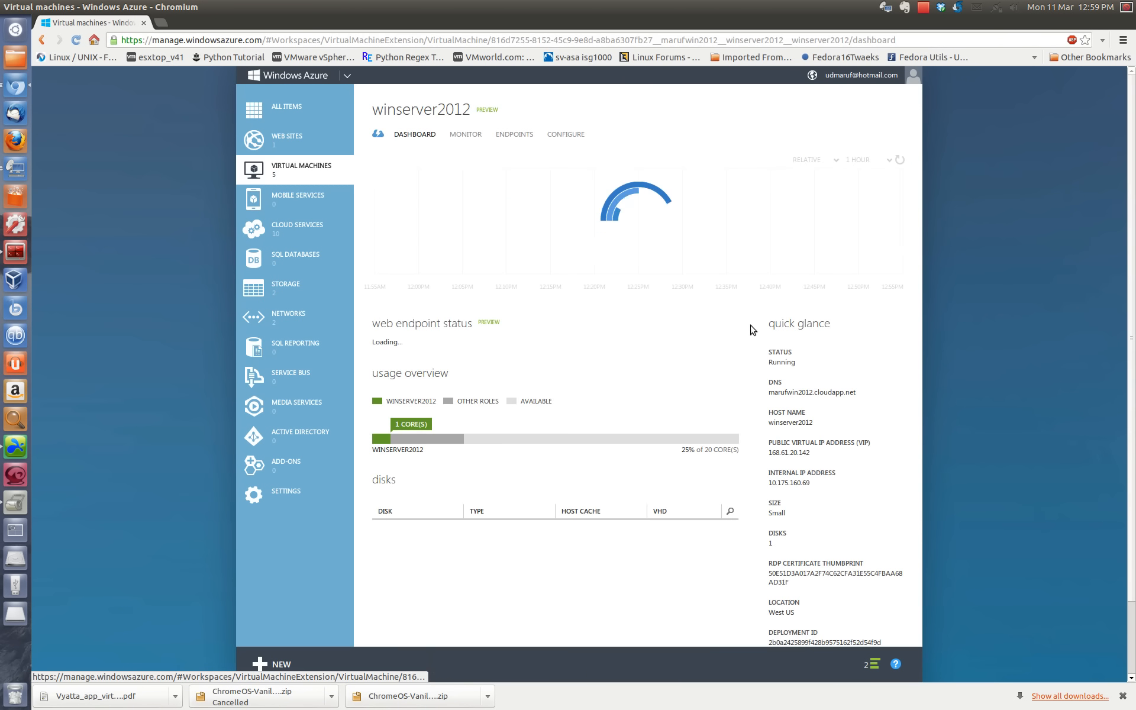
Step: Examine winserver2012's endpoints and return to the virtual machine instance list
{"action": "left_click", "coordinate": [518, 134]}
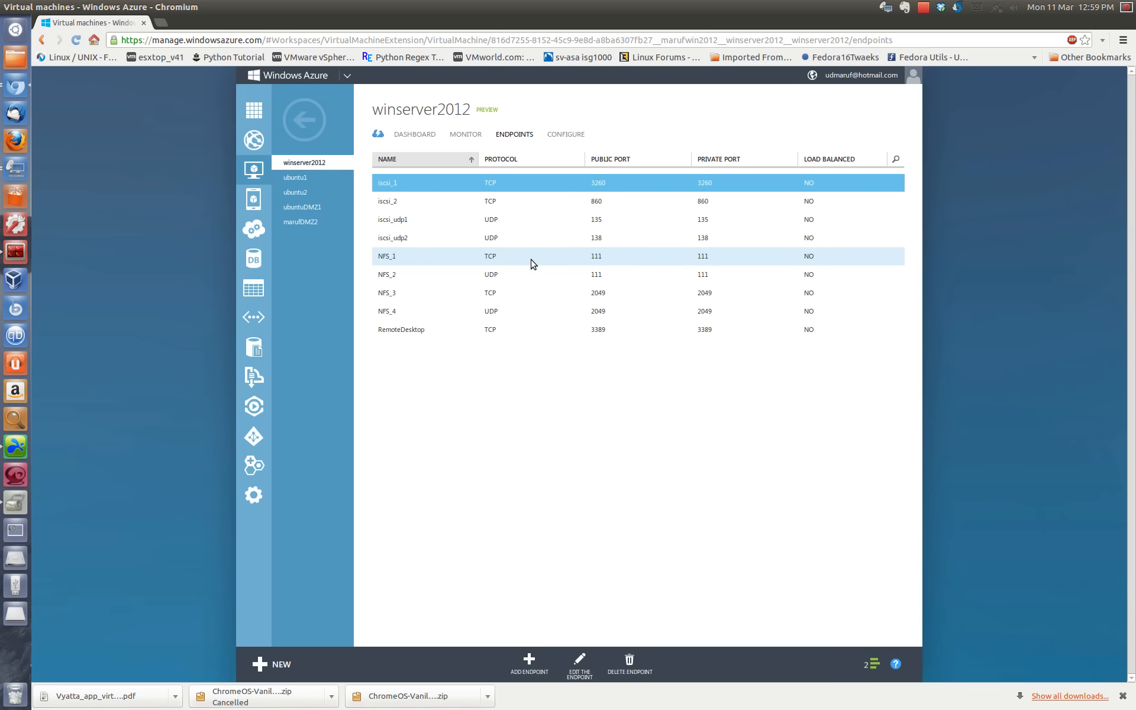
{"action": "left_click", "coordinate": [296, 122]}
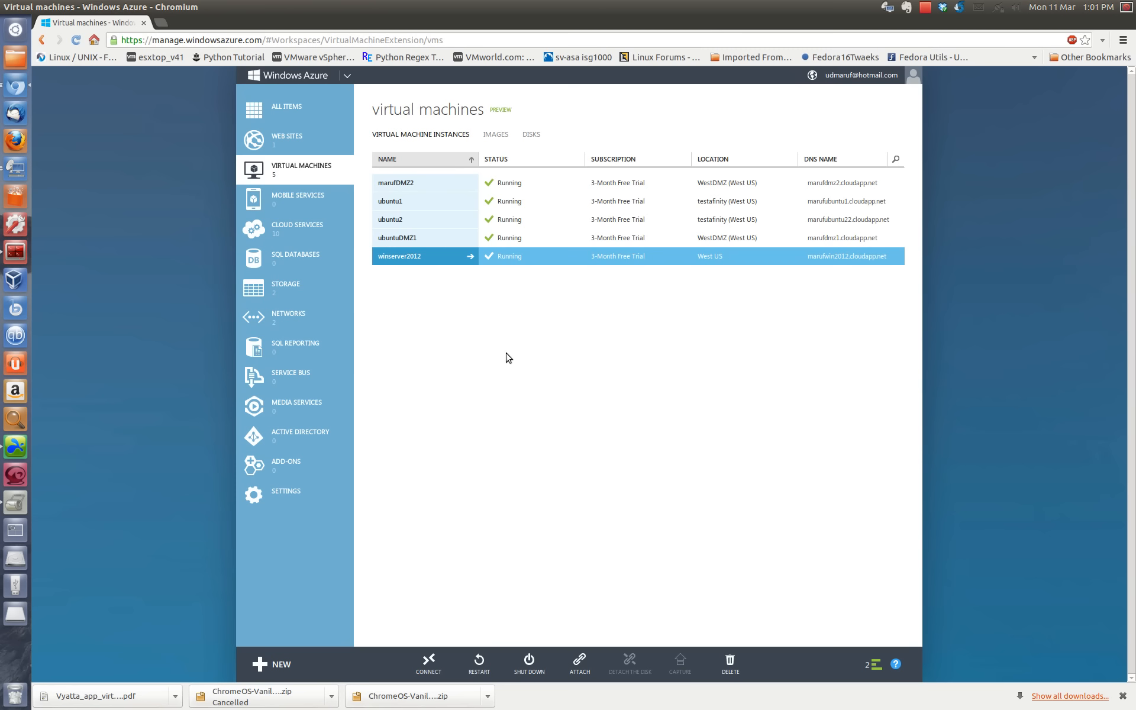
Step: Check the internal IP address on the second DMZ virtual machine's dashboard and open that machine's endpoints
{"action": "left_click", "coordinate": [425, 183]}
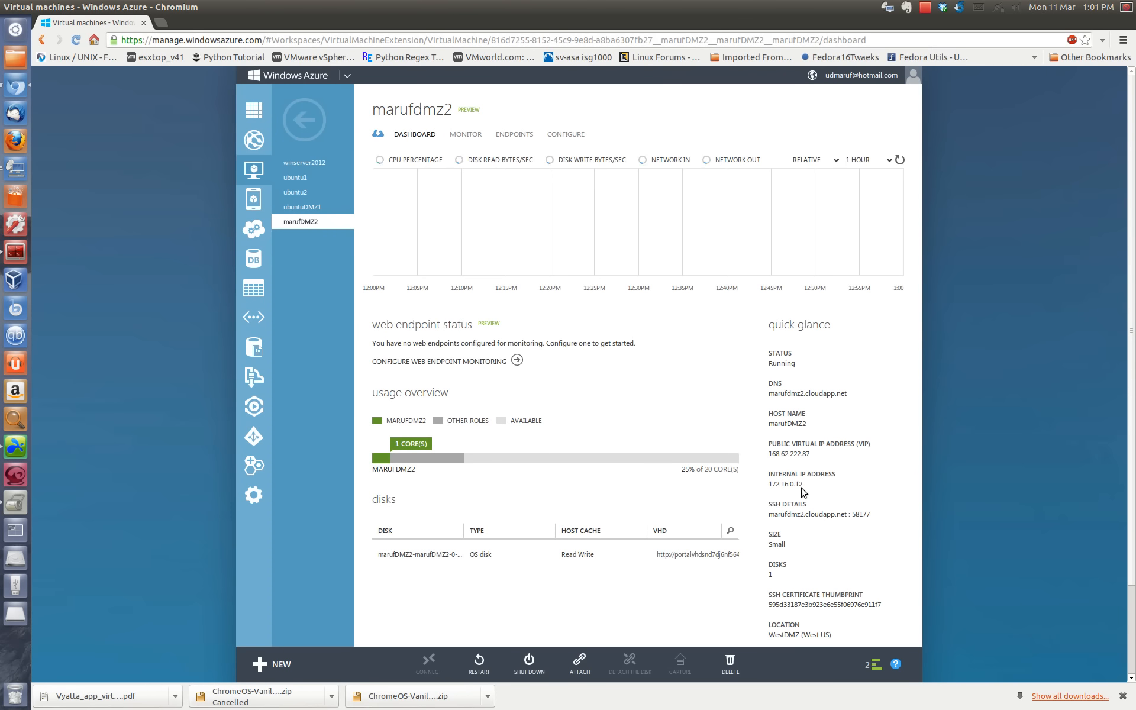
{"action": "left_click_drag", "start_coordinate": [810, 488], "coordinate": [772, 487]}
{"action": "left_click", "coordinate": [515, 135]}
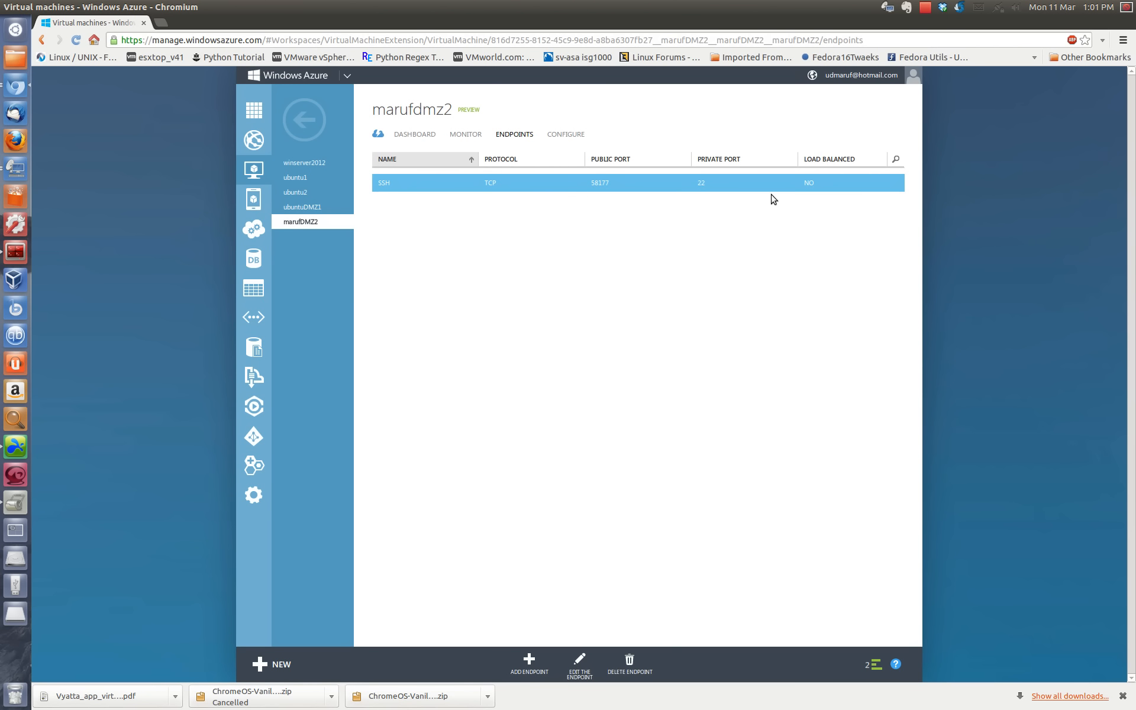
{"action": "left_click", "coordinate": [579, 664]}
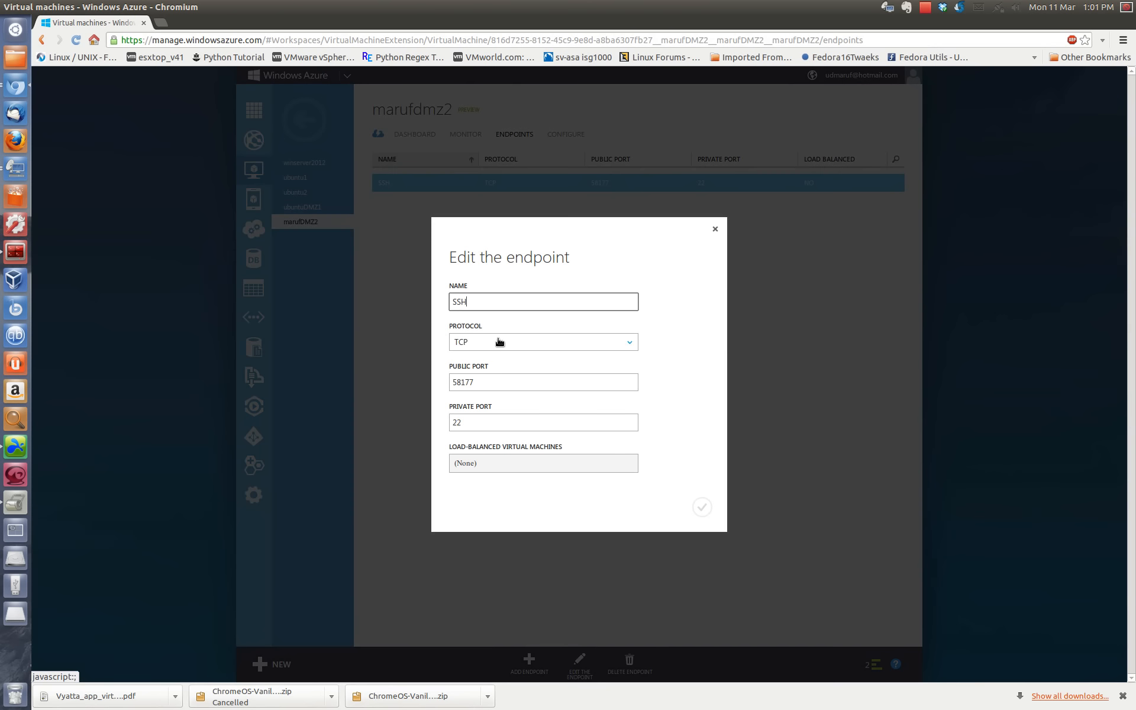
{"action": "left_click", "coordinate": [475, 425]}
{"action": "double_click", "coordinate": [488, 384]}
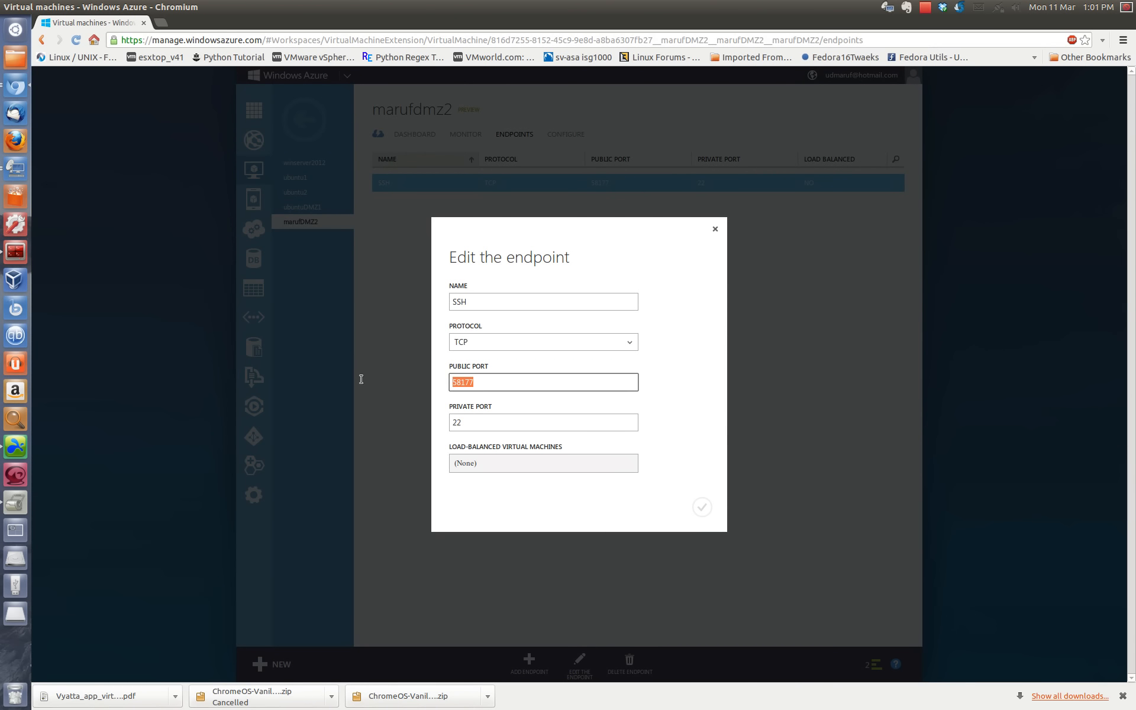
{"action": "left_click", "coordinate": [715, 229]}
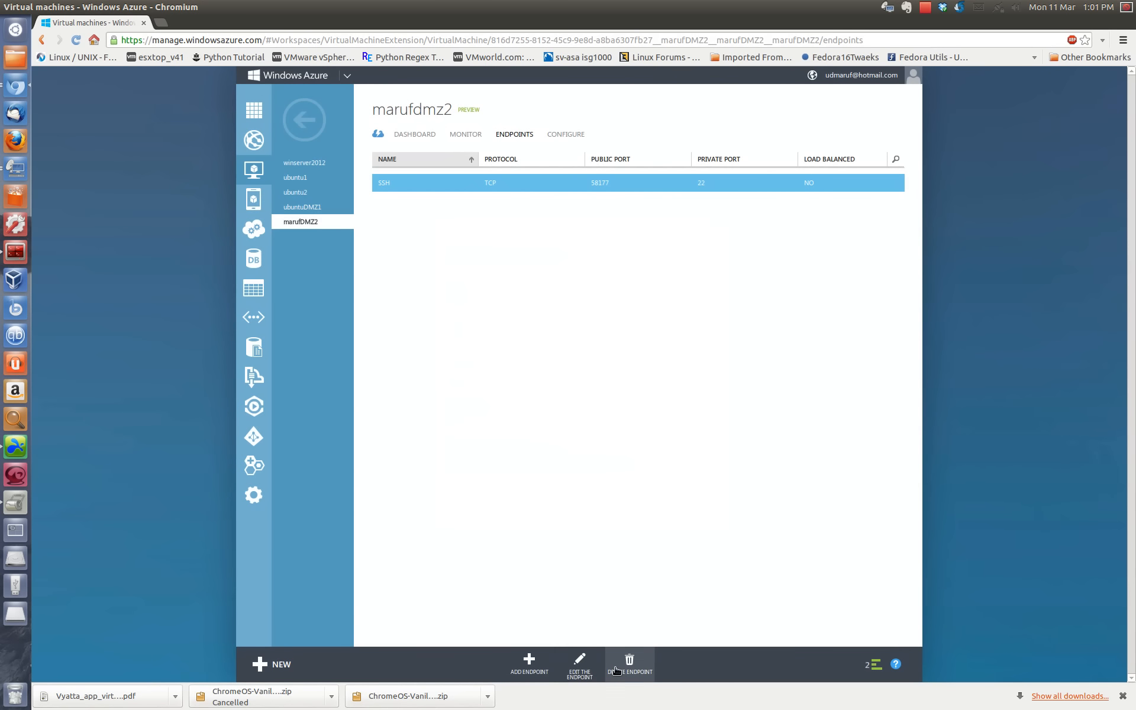
{"action": "left_click", "coordinate": [616, 671]}
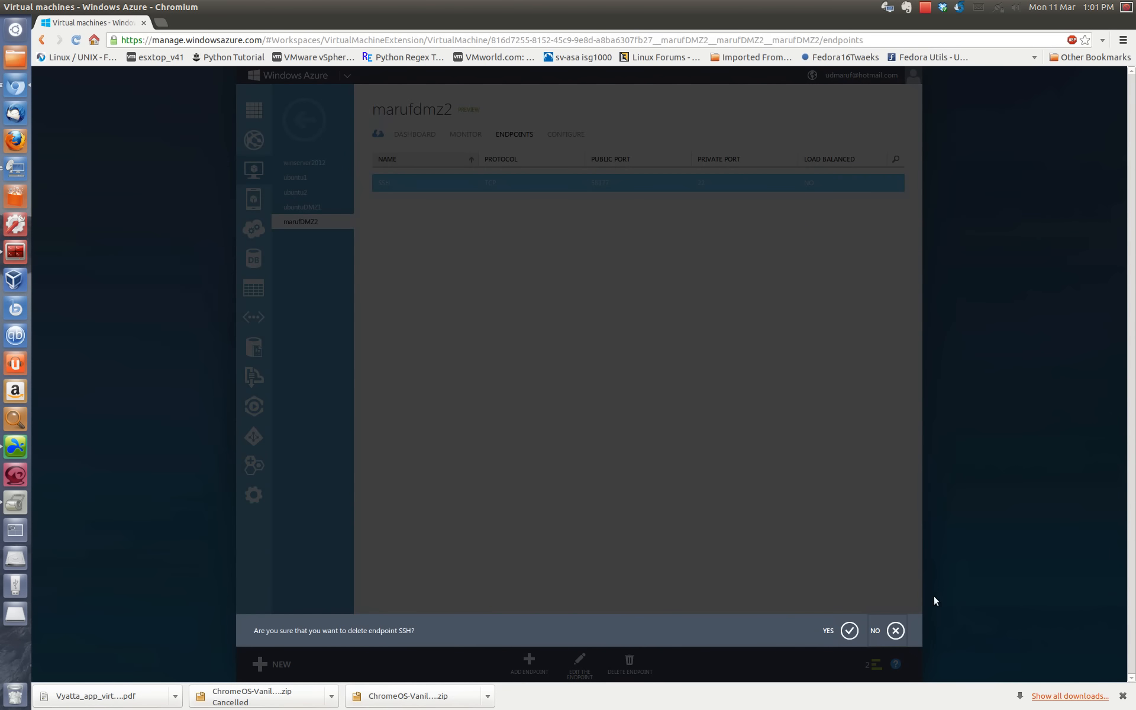
{"action": "left_click", "coordinate": [895, 632]}
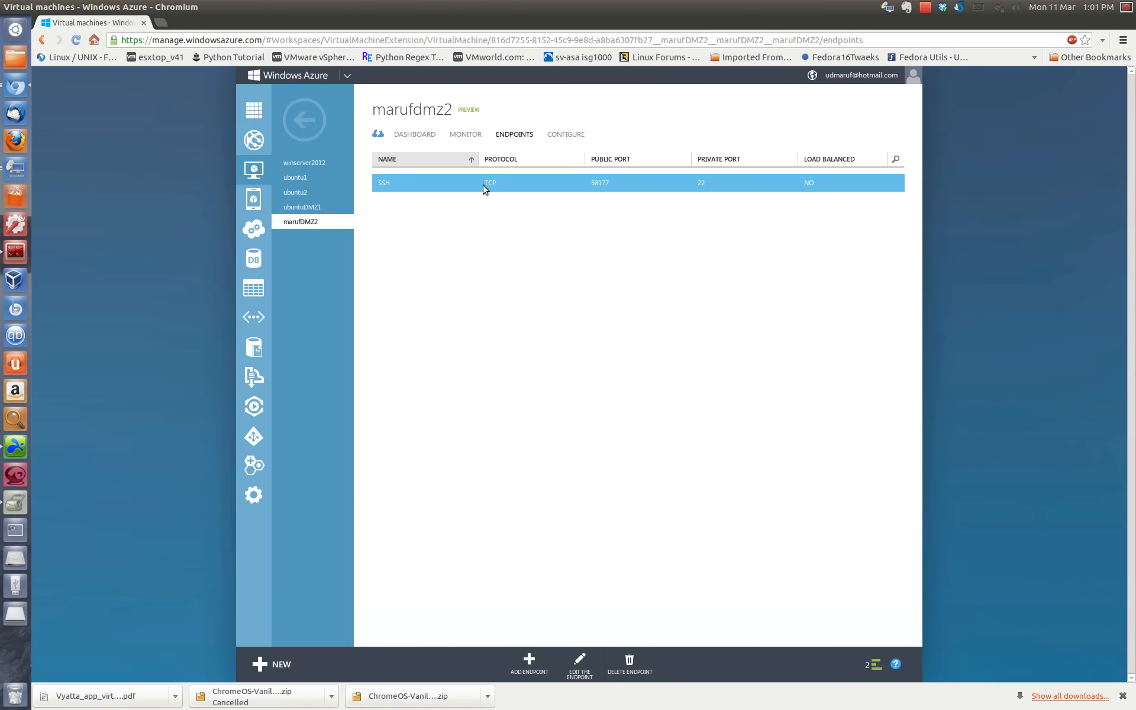
Step: Set the public port of the second DMZ virtual machine's SSH endpoint to 22 and save the endpoint
{"action": "left_click", "coordinate": [579, 672]}
{"action": "double_click", "coordinate": [515, 386]}
{"action": "type", "text": "22"}
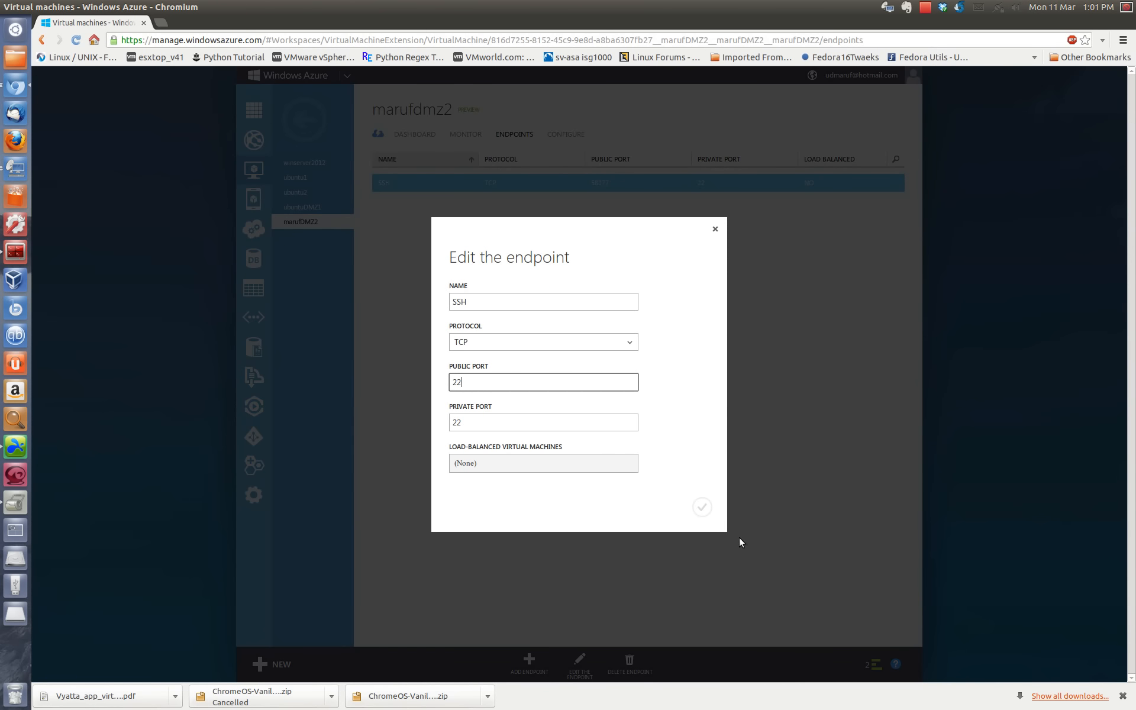
{"action": "left_click", "coordinate": [702, 508]}
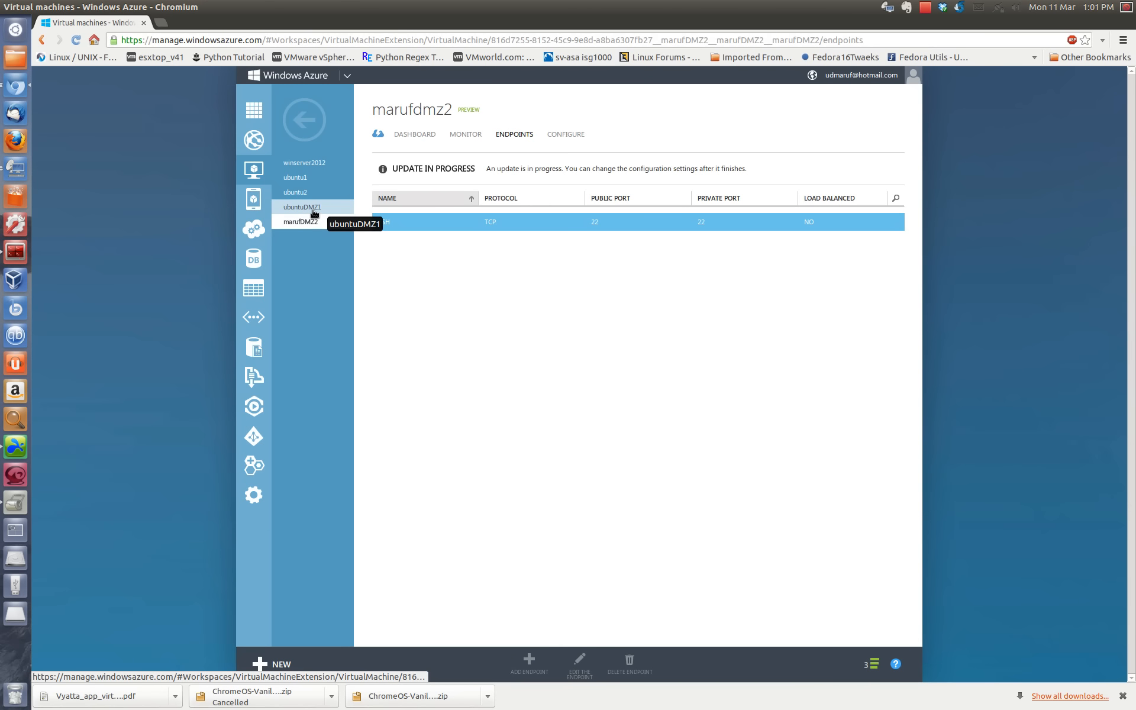
Step: Set the public port of ubuntuDMZ1's SSH endpoint to 22 and save the endpoint
{"action": "left_click", "coordinate": [312, 206]}
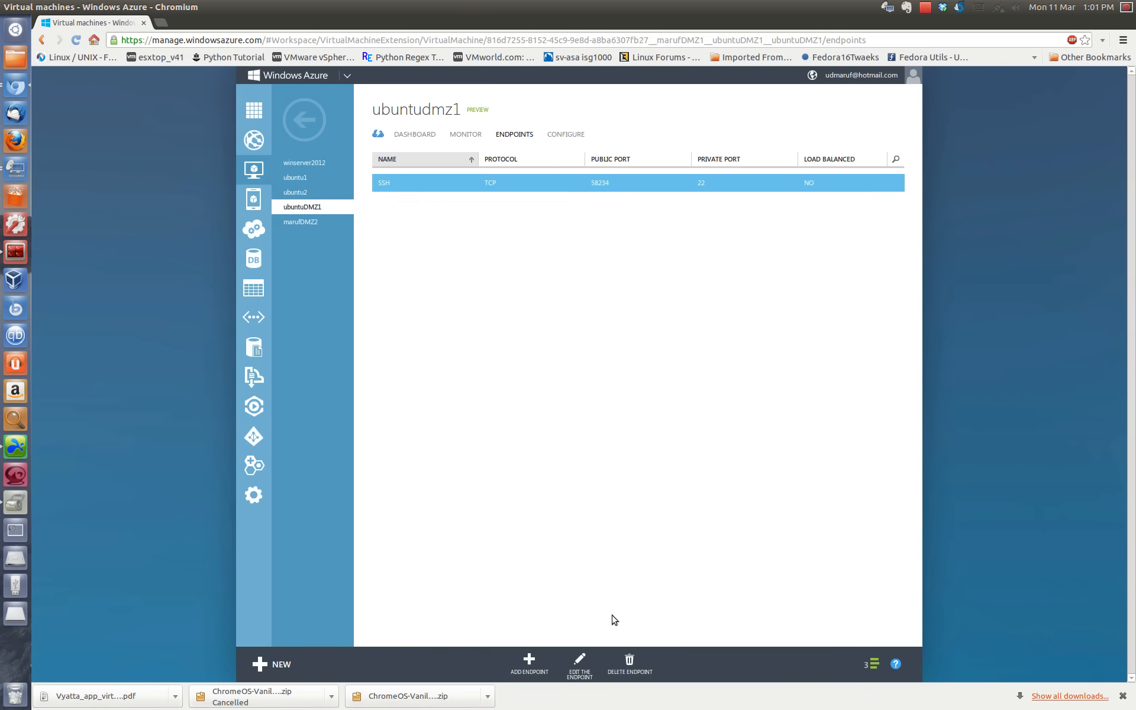
{"action": "left_click", "coordinate": [579, 661]}
{"action": "double_click", "coordinate": [493, 383]}
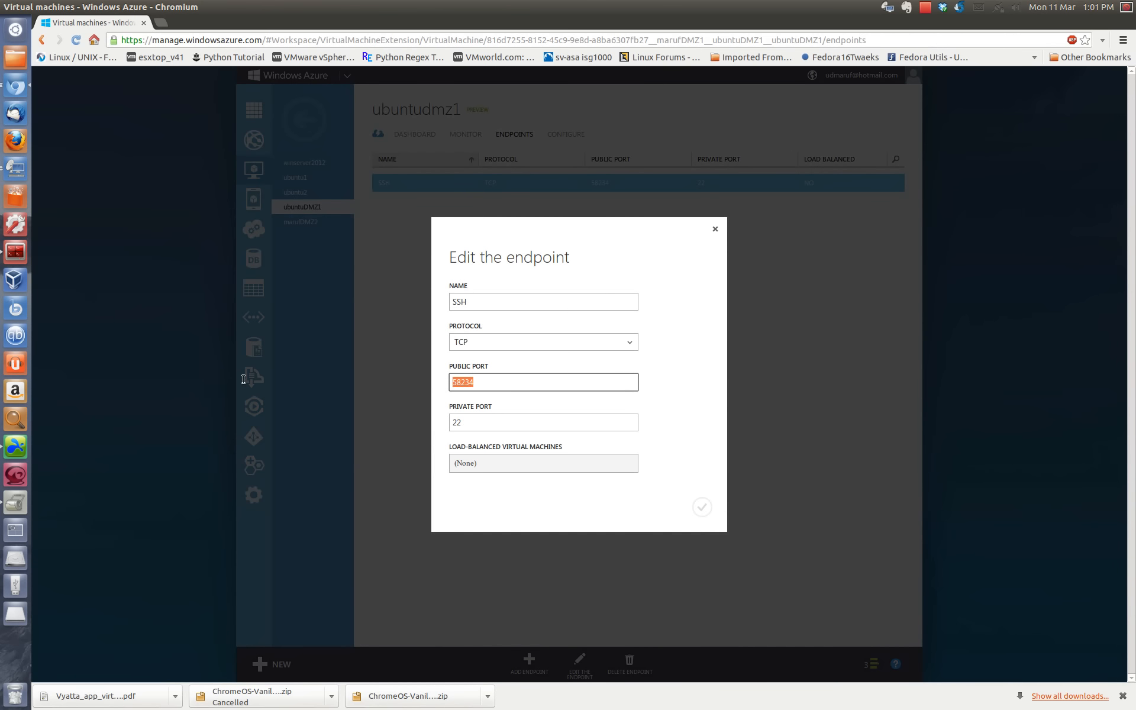
{"action": "type", "text": "22"}
{"action": "left_click", "coordinate": [703, 508]}
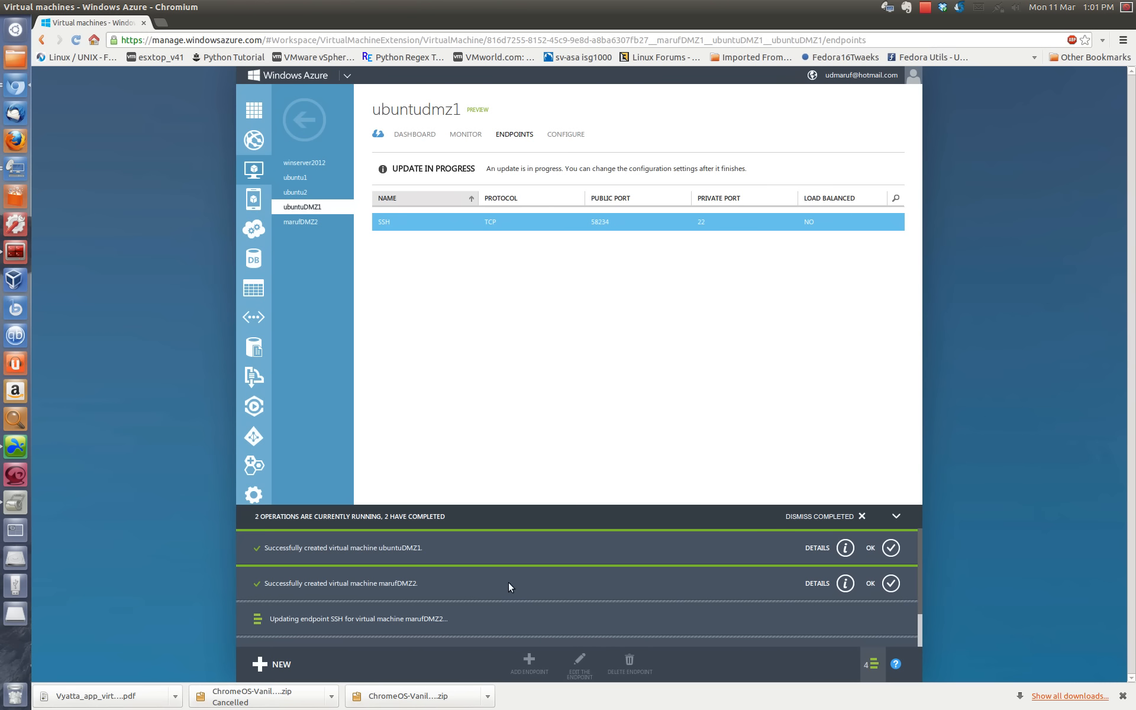
Step: Switch to Terminator and exit the SSH session on ubuntu1
{"action": "left_click", "coordinate": [12, 254]}
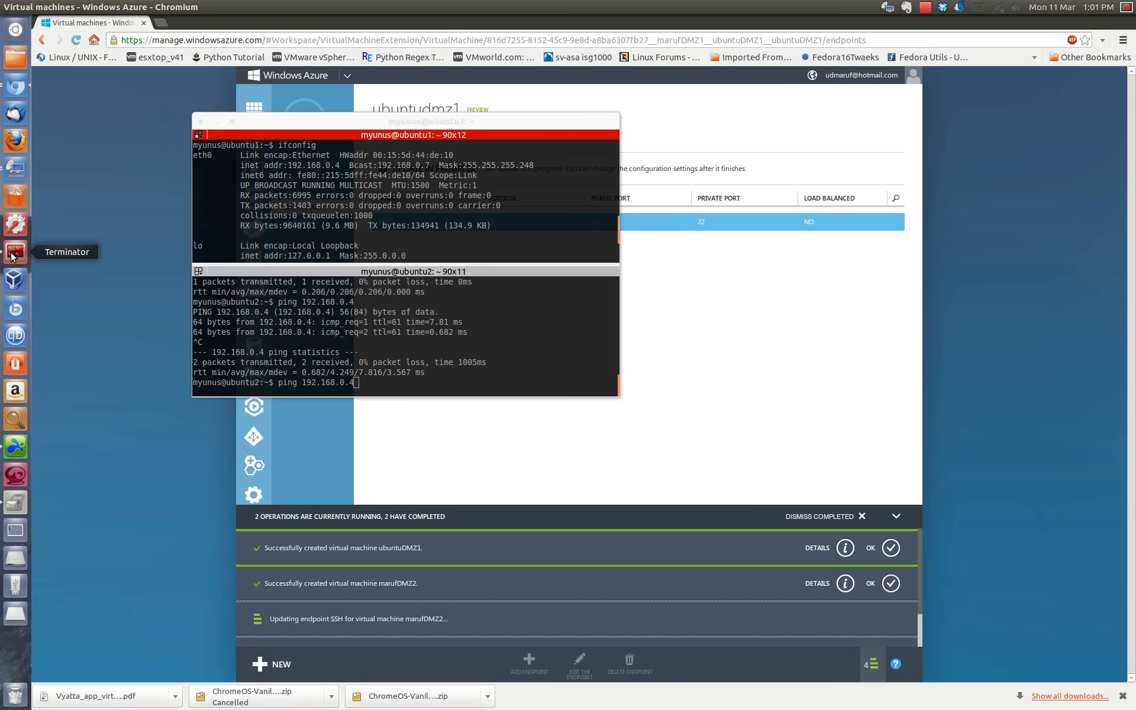
{"action": "scroll", "coordinate": [391, 225], "scroll_direction": "down", "scroll_amount": 3}
{"action": "type", "text": "e"}
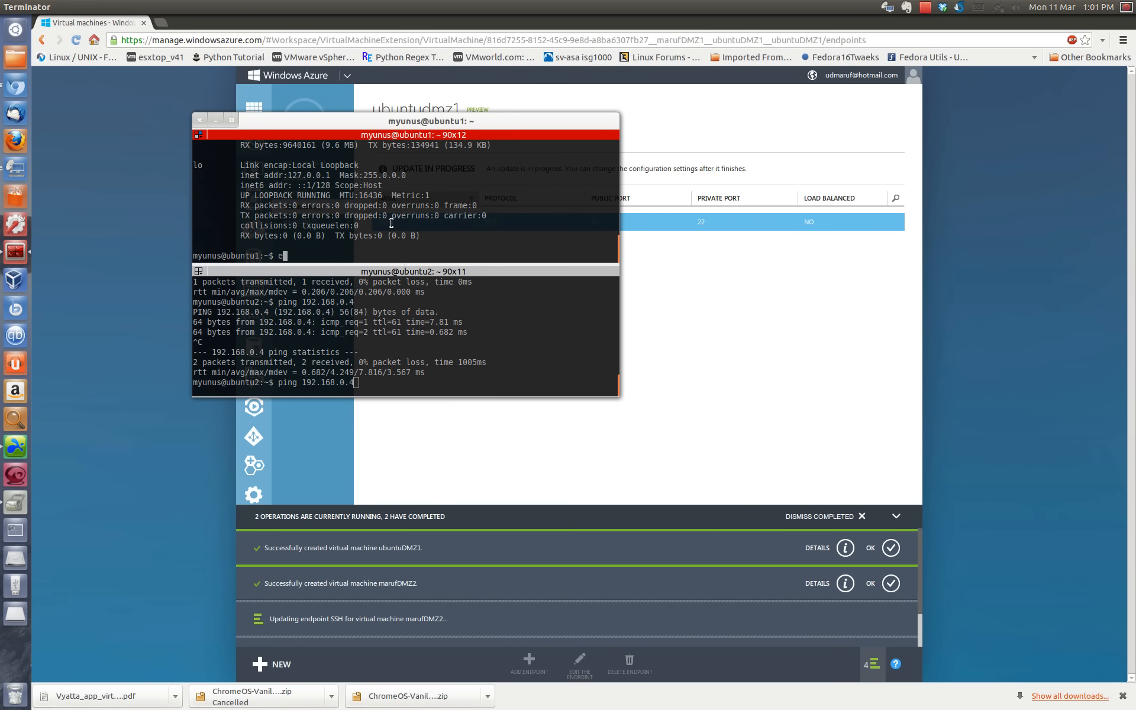
{"action": "type", "text": "xit"}
{"action": "key", "text": "Return"}
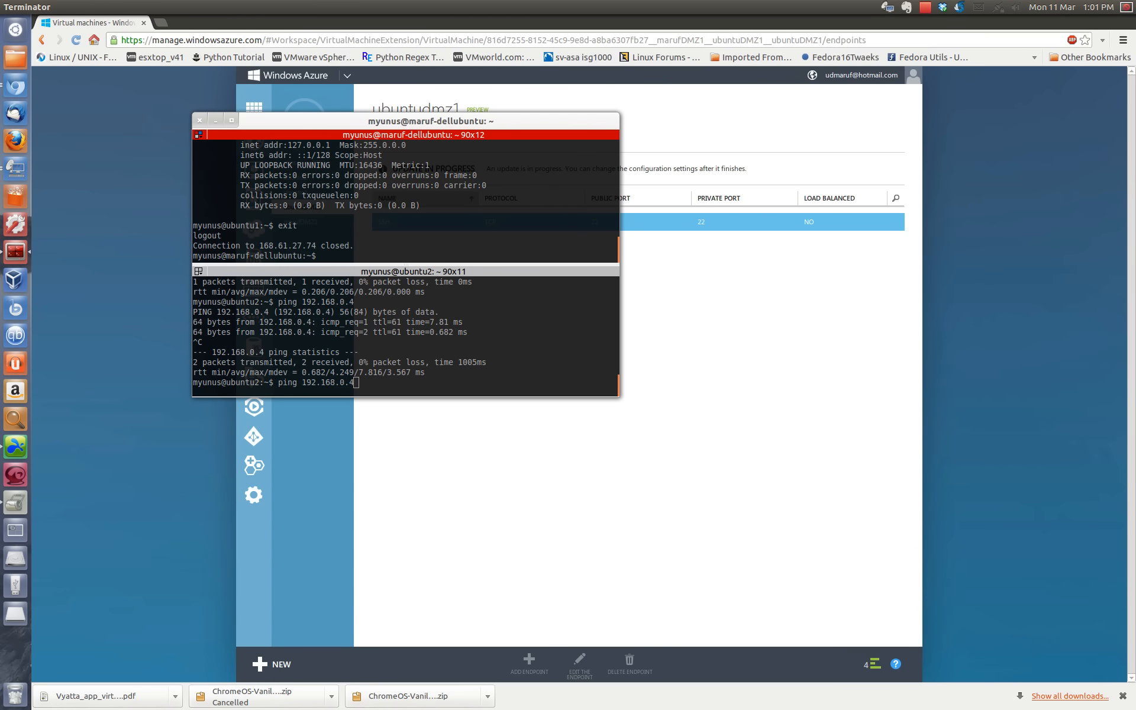
Step: Clear the pending ping command in the ubuntu2 terminal and try to exit that SSH session
{"action": "key", "text": "ctrl+Tab"}
{"action": "key", "text": "BackSpace"}
{"action": "key", "text": "BackSpace"}
{"action": "key", "text": "BackSpace"}
{"action": "key", "text": "BackSpace"}
{"action": "key", "text": "BackSpace"}
{"action": "key", "text": "BackSpace"}
{"action": "key", "text": "BackSpace"}
{"action": "key", "text": "BackSpace"}
{"action": "key", "text": "BackSpace"}
{"action": "key", "text": "BackSpace"}
{"action": "key", "text": "BackSpace"}
{"action": "key", "text": "BackSpace"}
{"action": "key", "text": "BackSpace"}
{"action": "key", "text": "BackSpace"}
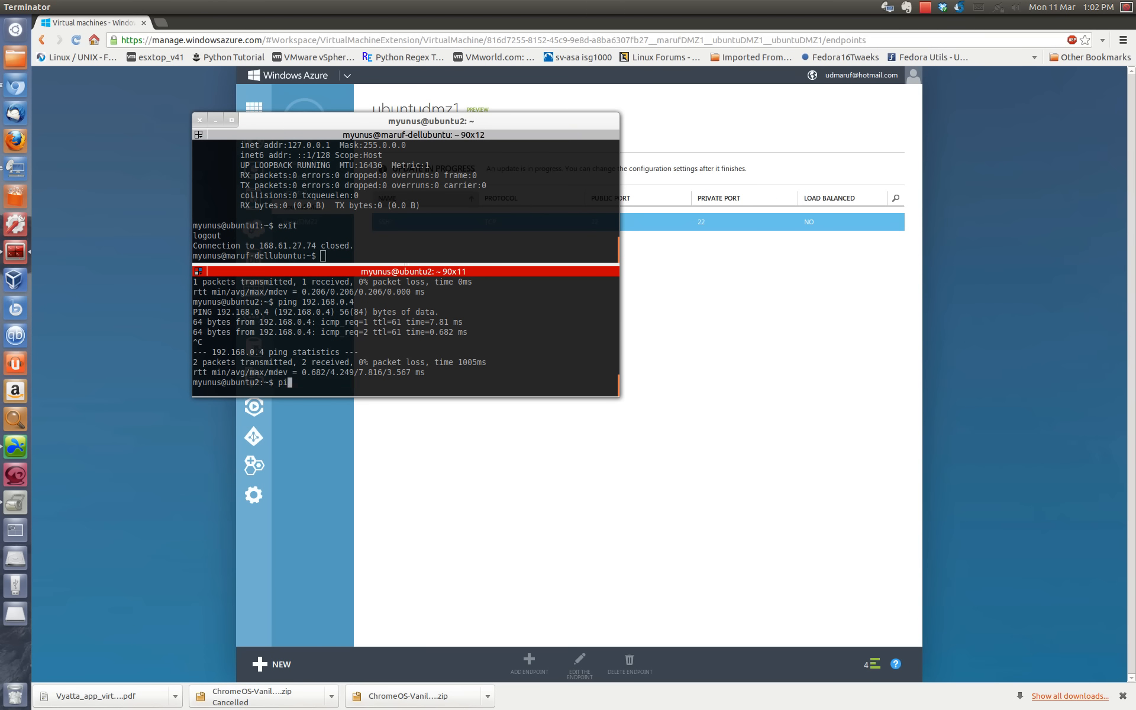
{"action": "key", "text": "BackSpace"}
{"action": "key", "text": "BackSpace"}
{"action": "type", "text": "exut"}
{"action": "key", "text": "Return"}
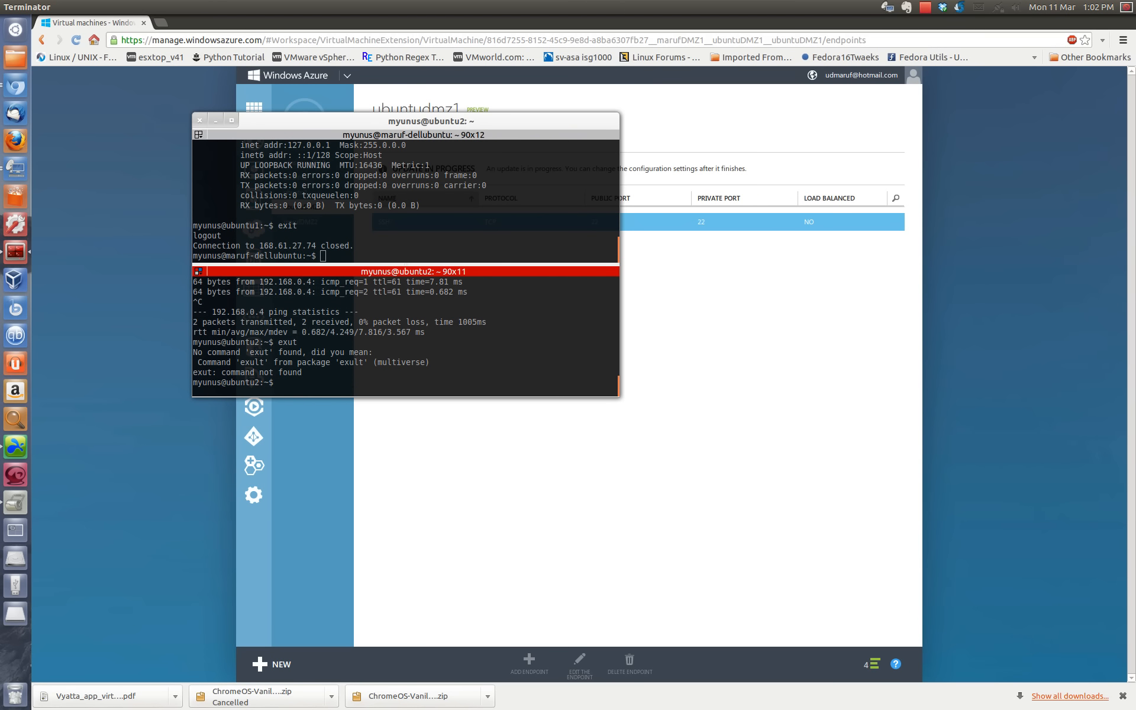
Step: Switch back to the Windows Azure portal in Chromium and open ubuntuDMZ1's dashboard
{"action": "left_click", "coordinate": [730, 379]}
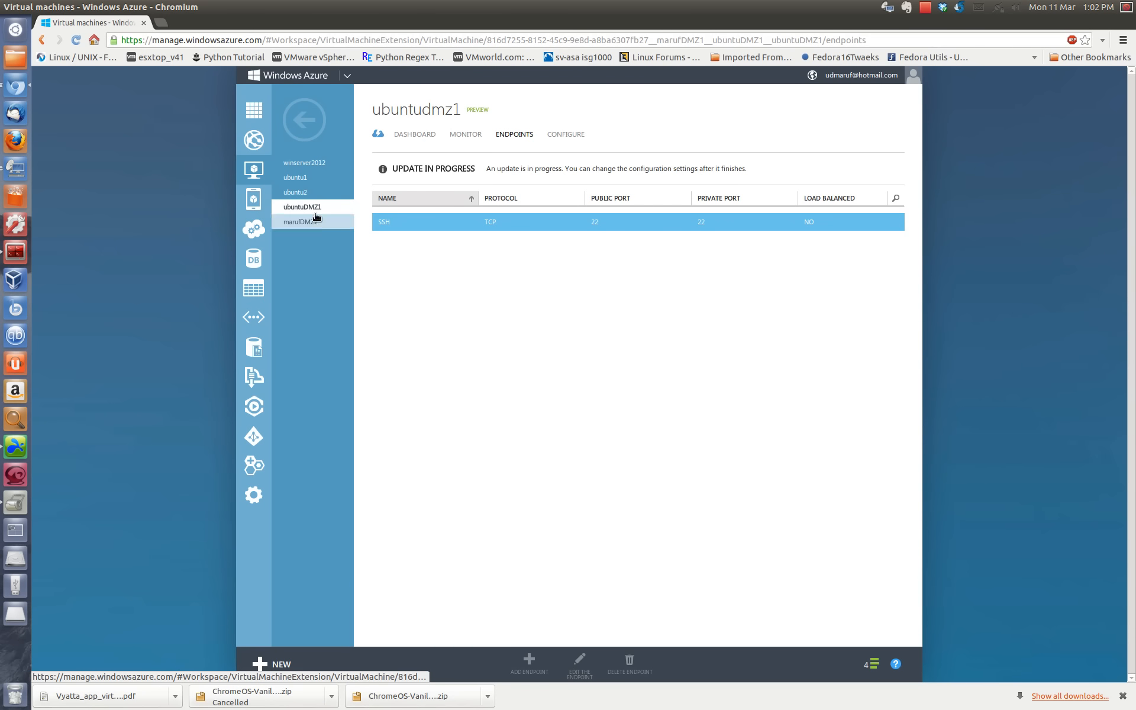
{"action": "left_click", "coordinate": [397, 137]}
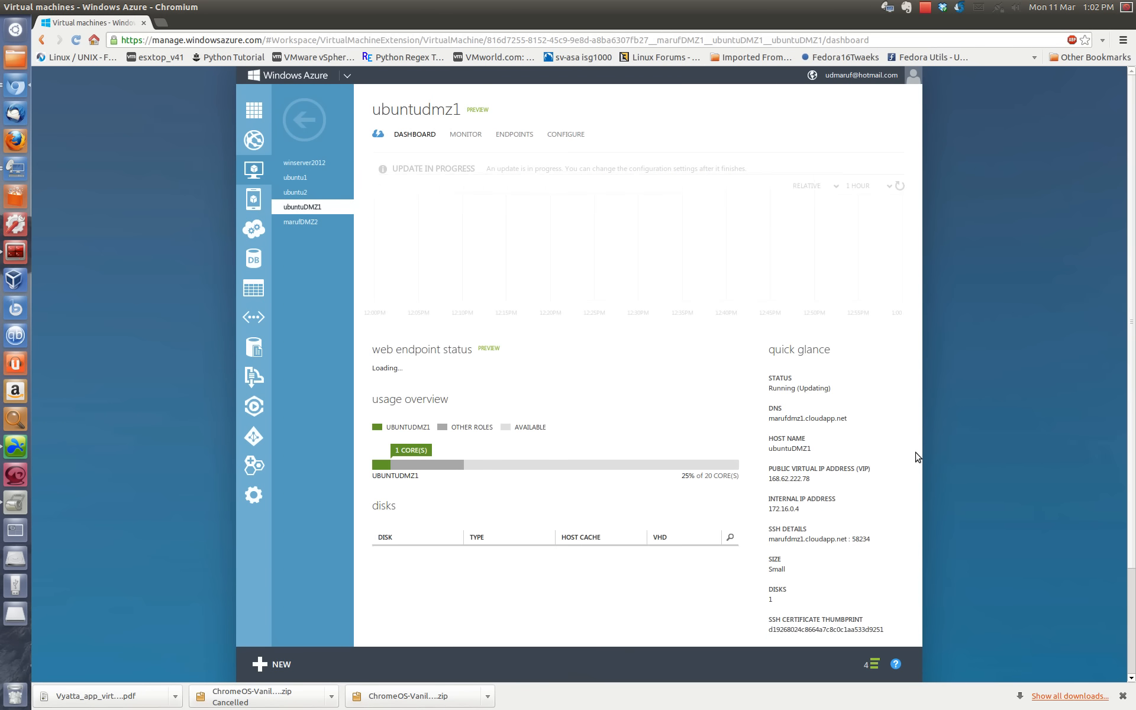
{"action": "left_click_drag", "start_coordinate": [770, 493], "coordinate": [808, 493]}
{"action": "right_click", "coordinate": [808, 493]}
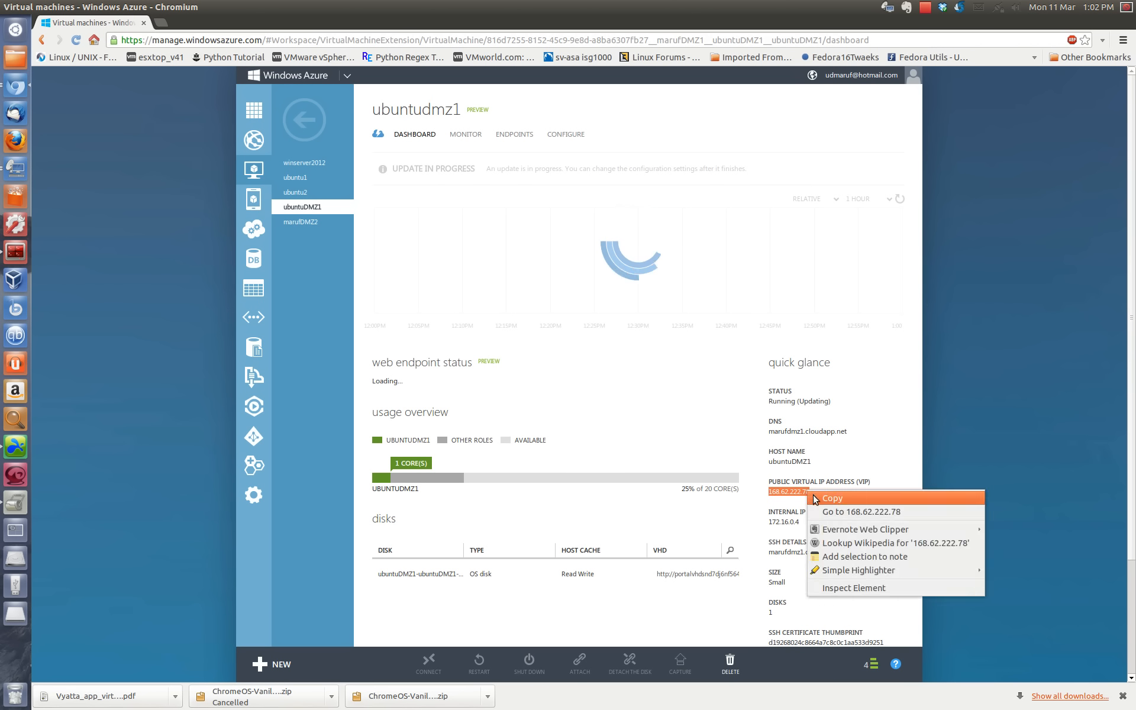
{"action": "left_click", "coordinate": [811, 497]}
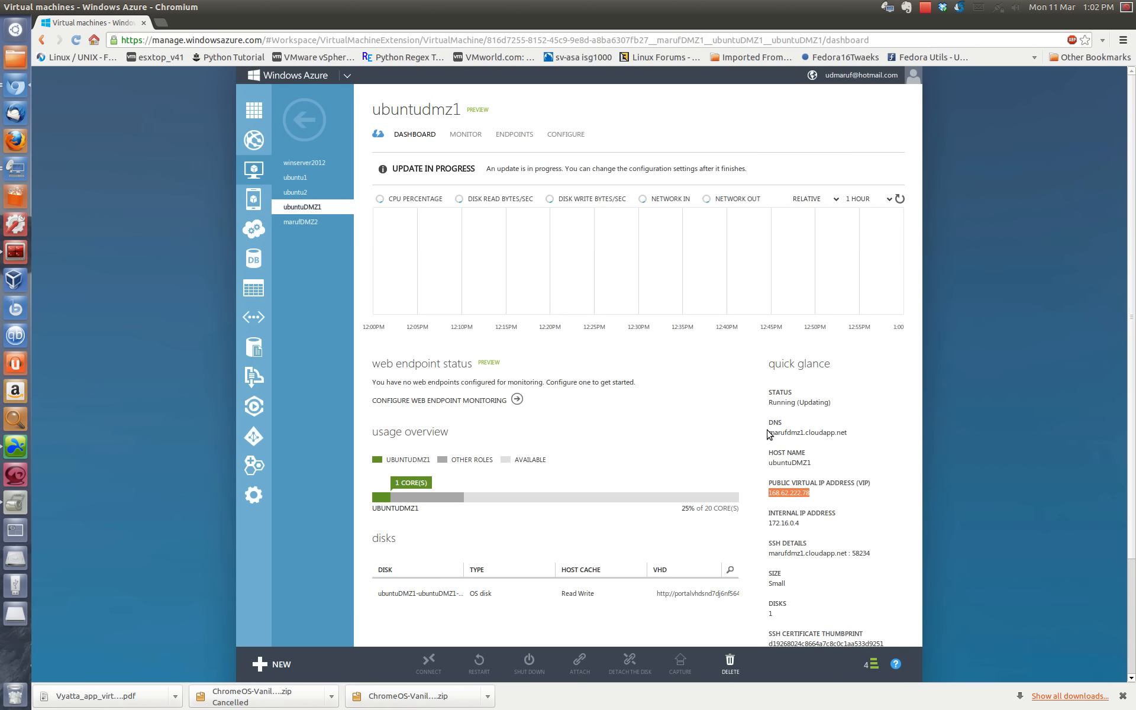
Step: Copy ubuntuDMZ1's DNS name from the quick glance details
{"action": "left_click_drag", "start_coordinate": [847, 432], "coordinate": [772, 433]}
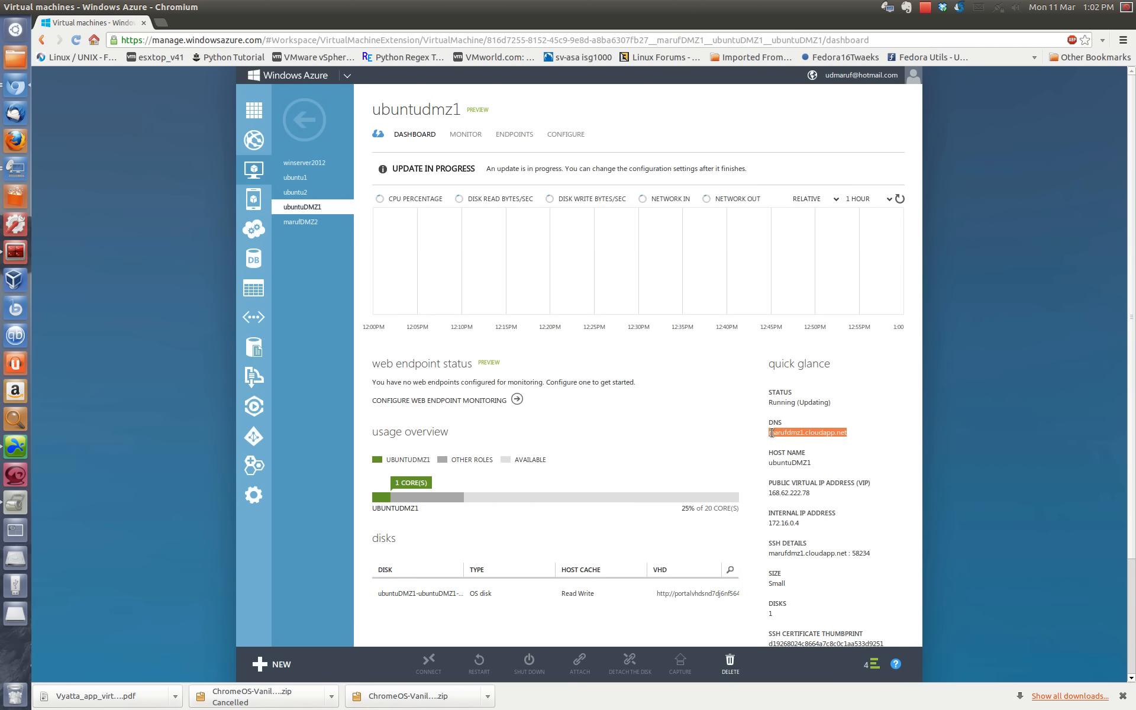
{"action": "right_click", "coordinate": [773, 436]}
{"action": "left_click", "coordinate": [805, 442]}
Step: Switch to Terminator, connect over SSH to ubuntuDMZ1's copied DNS name from the local shell and enter the account password
{"action": "left_click", "coordinate": [15, 252]}
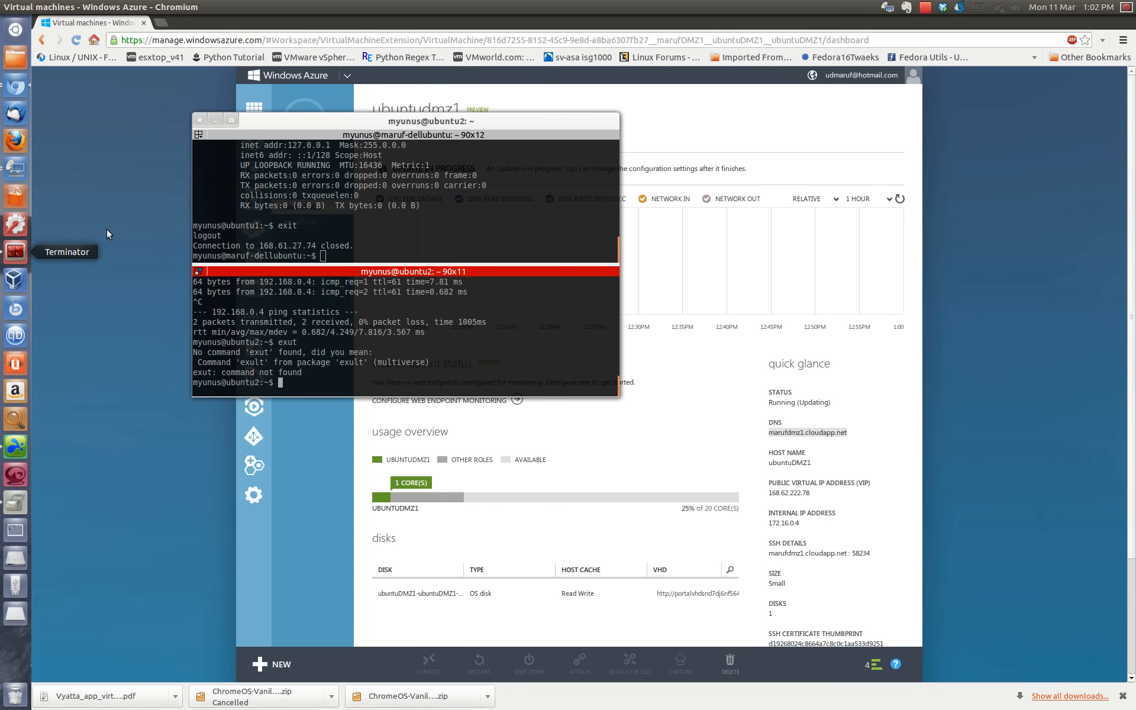
{"action": "left_click", "coordinate": [338, 229]}
{"action": "type", "text": "sshg"}
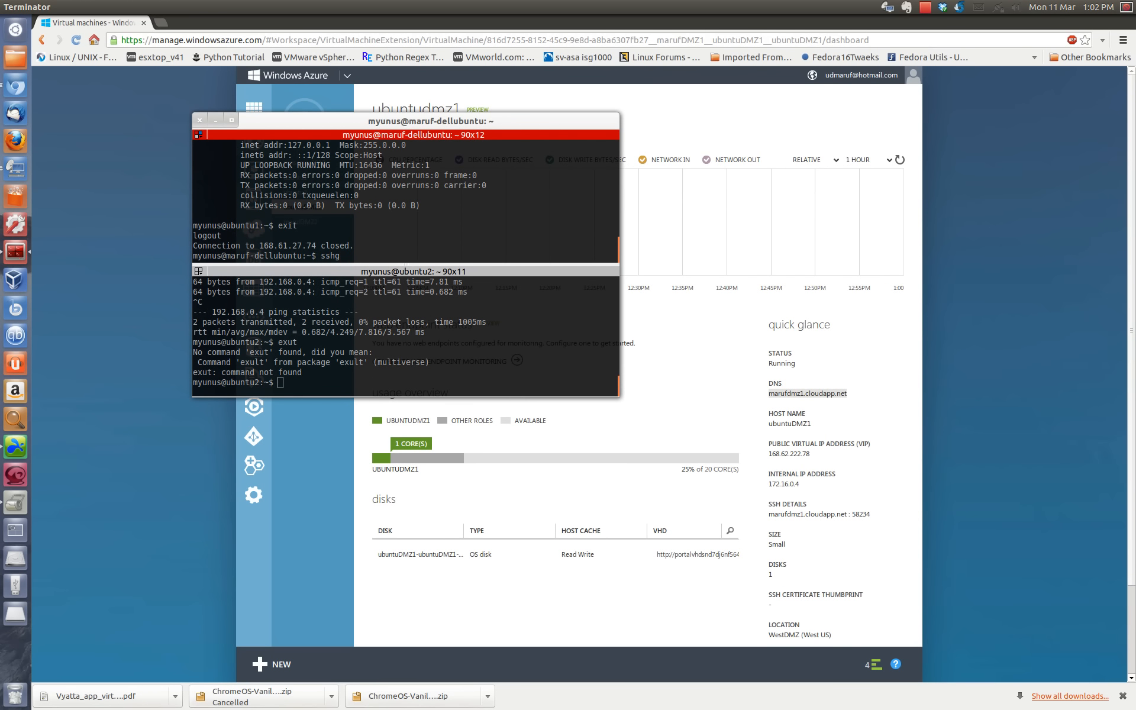
{"action": "key", "text": "BackSpace"}
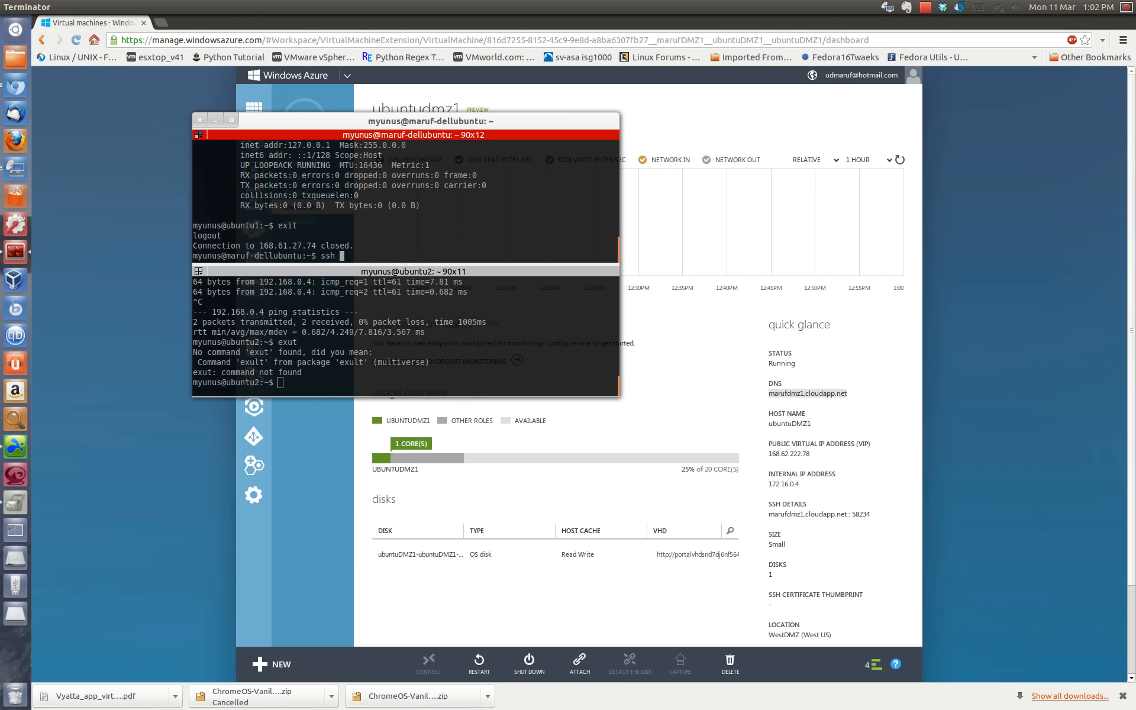
{"action": "right_click", "coordinate": [340, 189]}
{"action": "left_click", "coordinate": [356, 206]}
{"action": "key", "text": "Return"}
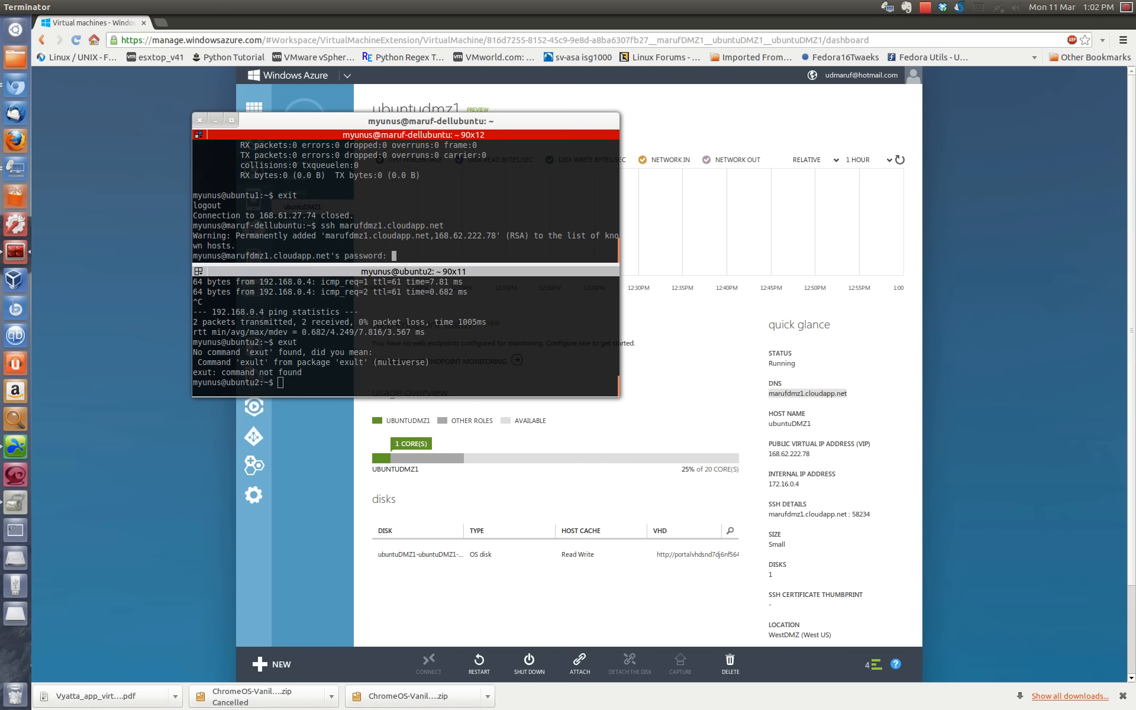
{"action": "key", "text": "Return"}
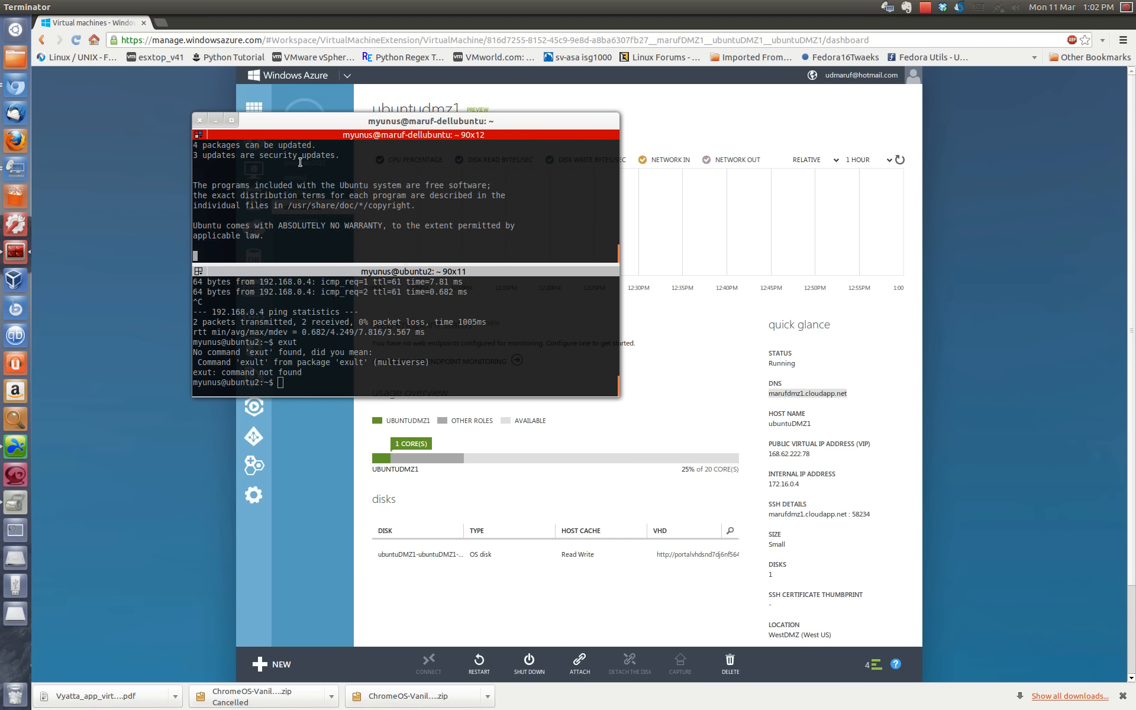
Step: Maximize the terminal window and run ifconfig on ubuntuDMZ1 to examine the eth0 internal address
{"action": "left_click", "coordinate": [231, 121]}
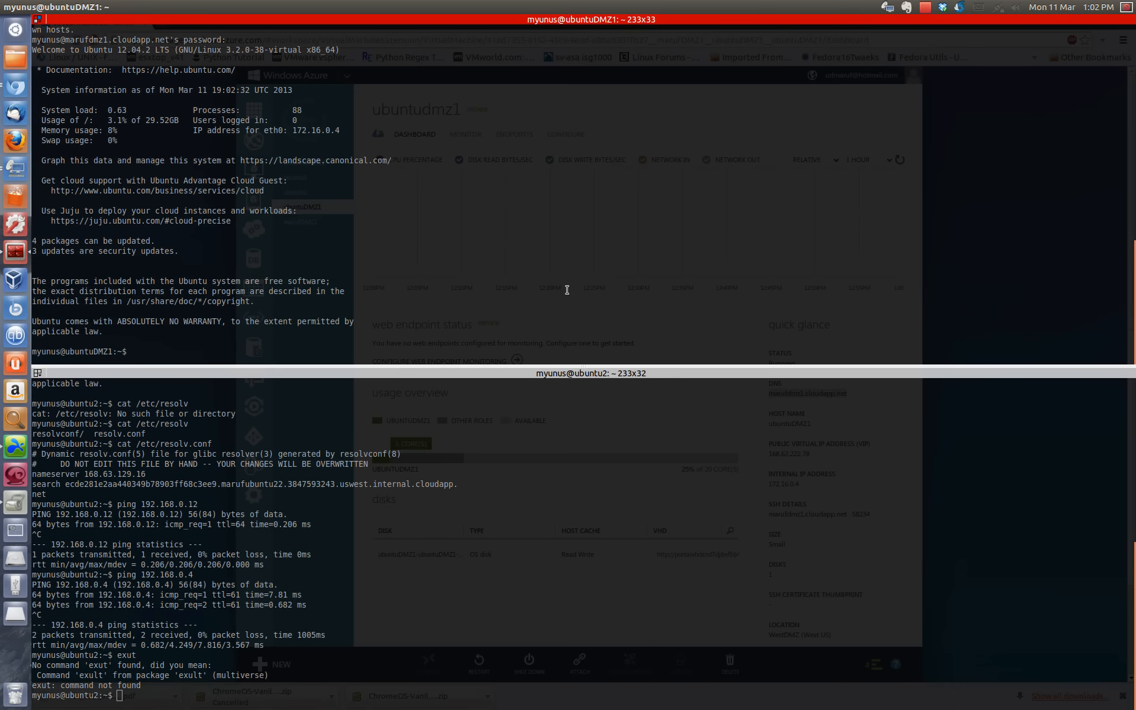
{"action": "type", "text": "ifconfig"}
{"action": "key", "text": "Return"}
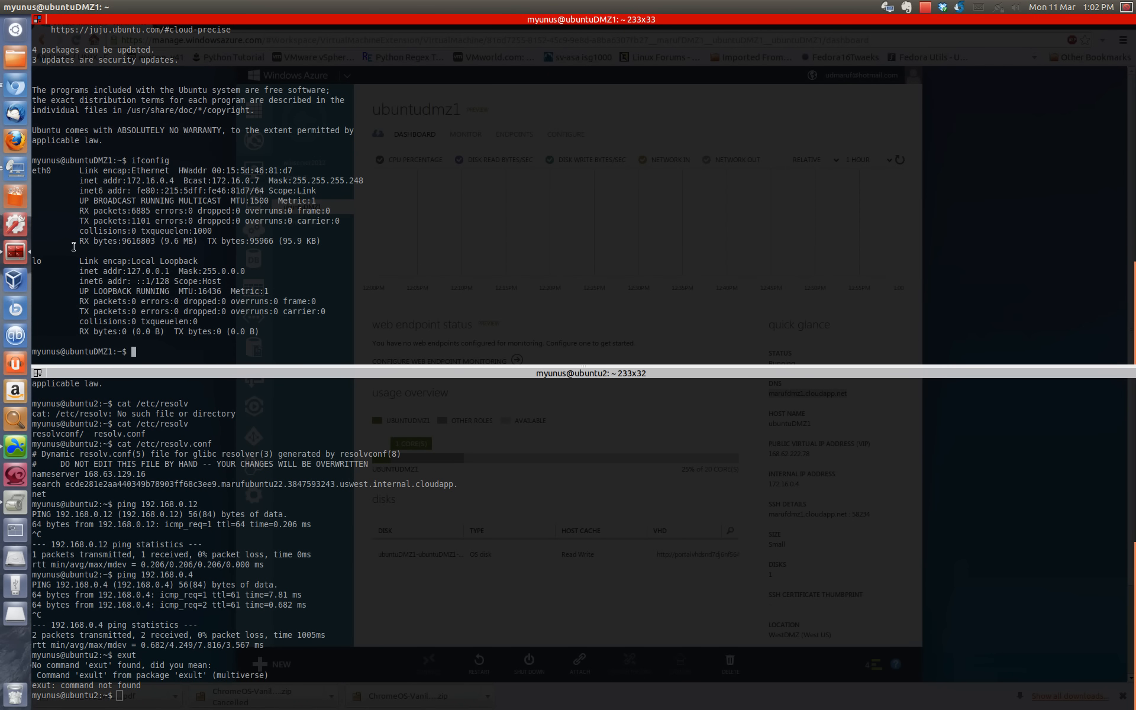
{"action": "left_click_drag", "start_coordinate": [132, 181], "coordinate": [175, 181]}
{"action": "left_click", "coordinate": [455, 192]}
Step: Ping 172.16.0.12 from ubuntuDMZ1 and stop the ping after a few replies
{"action": "type", "text": "ping 1"}
{"action": "type", "text": "72."}
{"action": "type", "text": "16.0.4"}
{"action": "type", "text": "2"}
{"action": "key", "text": "Return"}
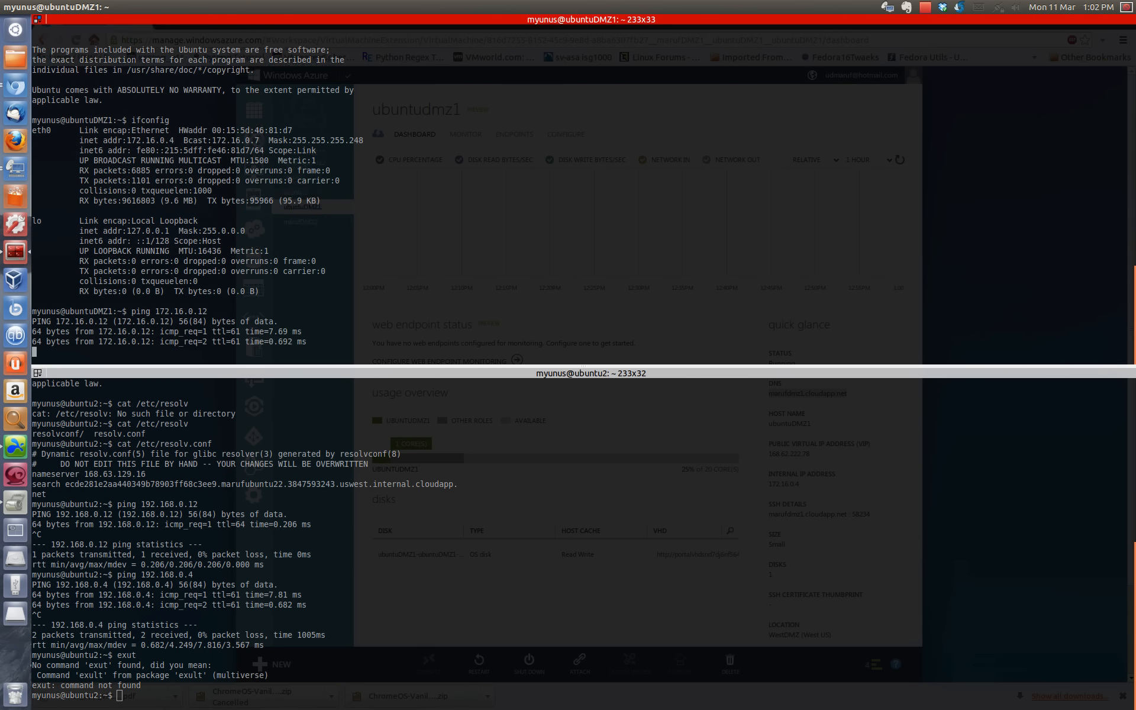
{"action": "key", "text": "ctrl+c"}
Step: Connect from ubuntuDMZ1 to 172.16.0.12 over SSH, accept the host key with yes and enter the account password
{"action": "type", "text": "ssh "}
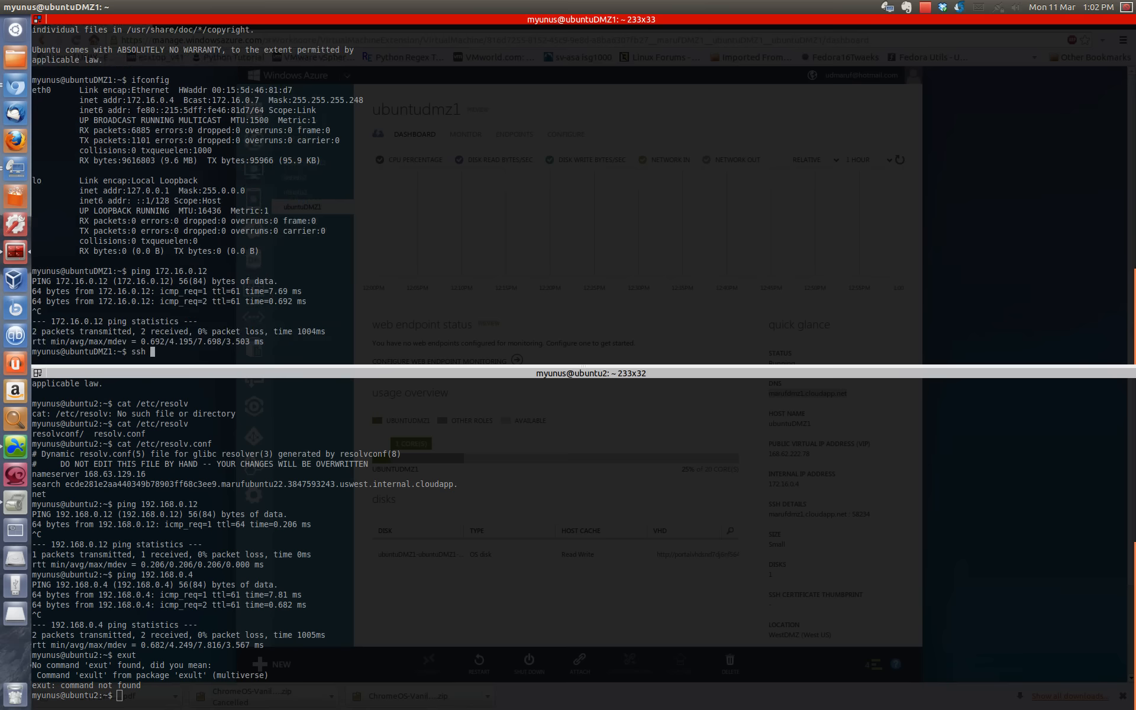
{"action": "type", "text": "172.16.0.12"}
{"action": "key", "text": "Return"}
{"action": "type", "text": "yes"}
{"action": "key", "text": "Return"}
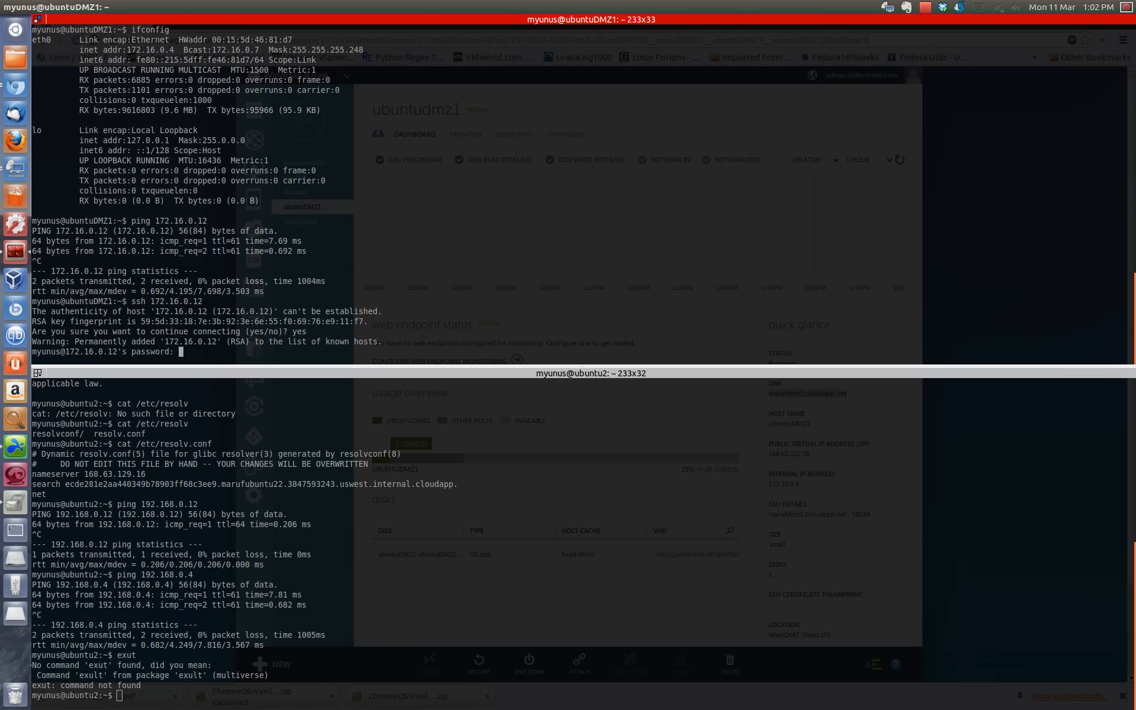
{"action": "key", "text": "Return"}
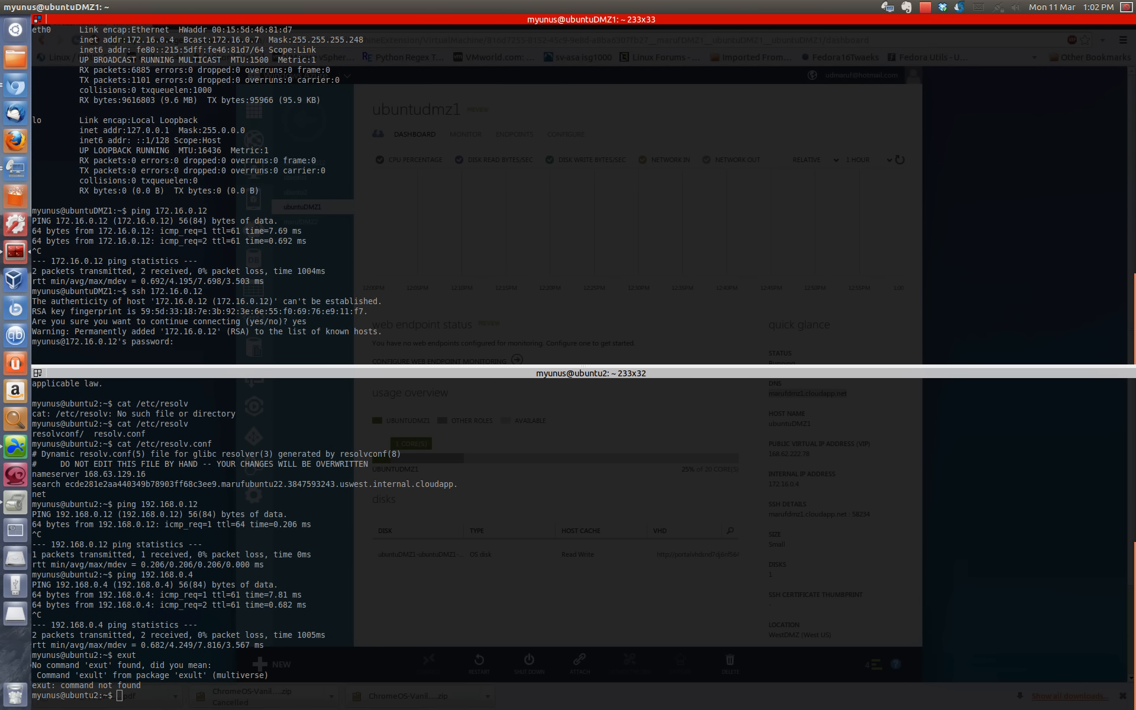
Step: End the SSH session to 172.16.0.12 with exit and open the second DMZ virtual machine's dashboard in Chromium
{"action": "type", "text": "exit"}
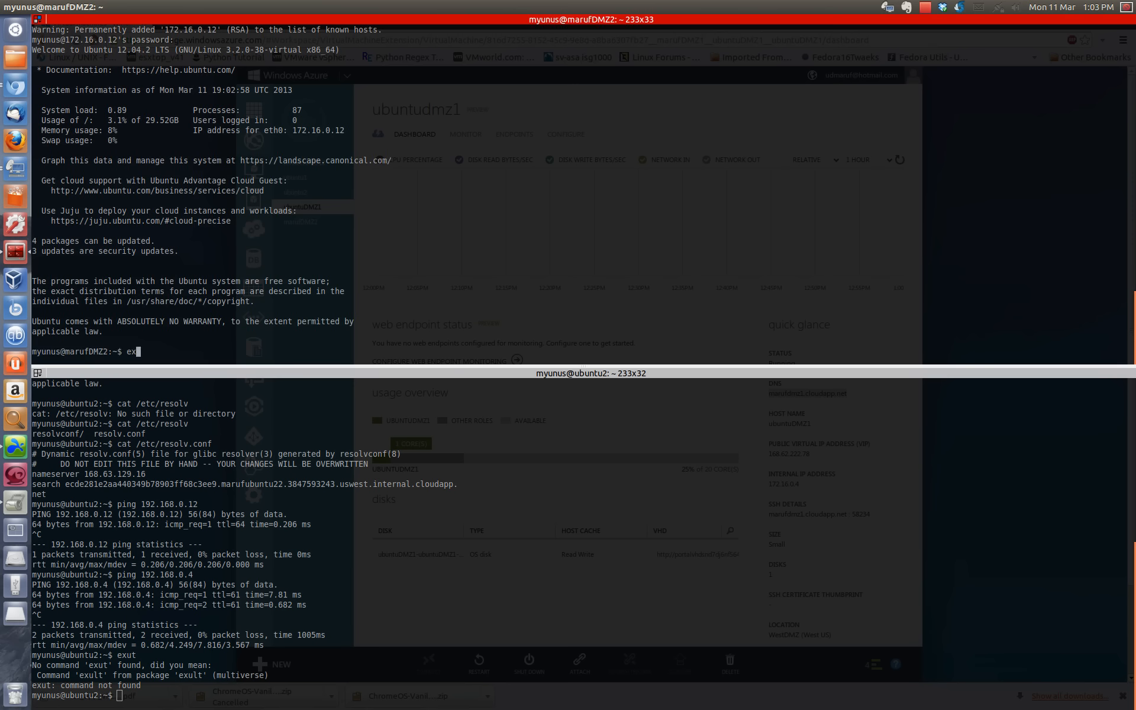
{"action": "key", "text": "Return"}
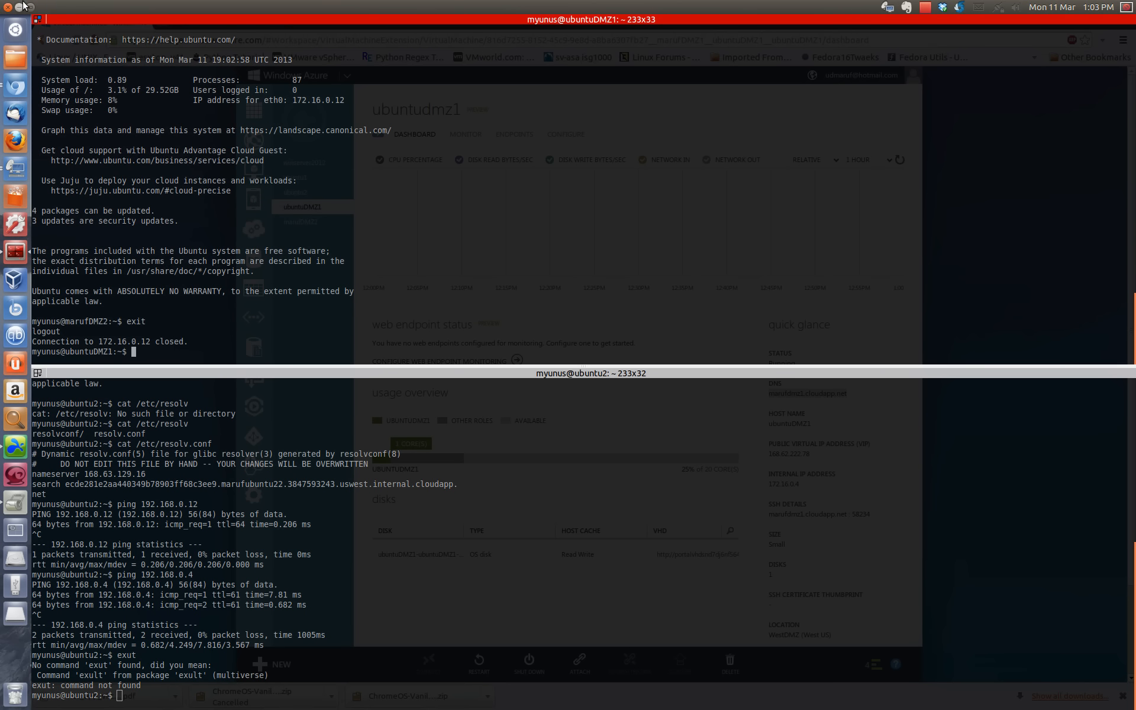
{"action": "left_click", "coordinate": [20, 6]}
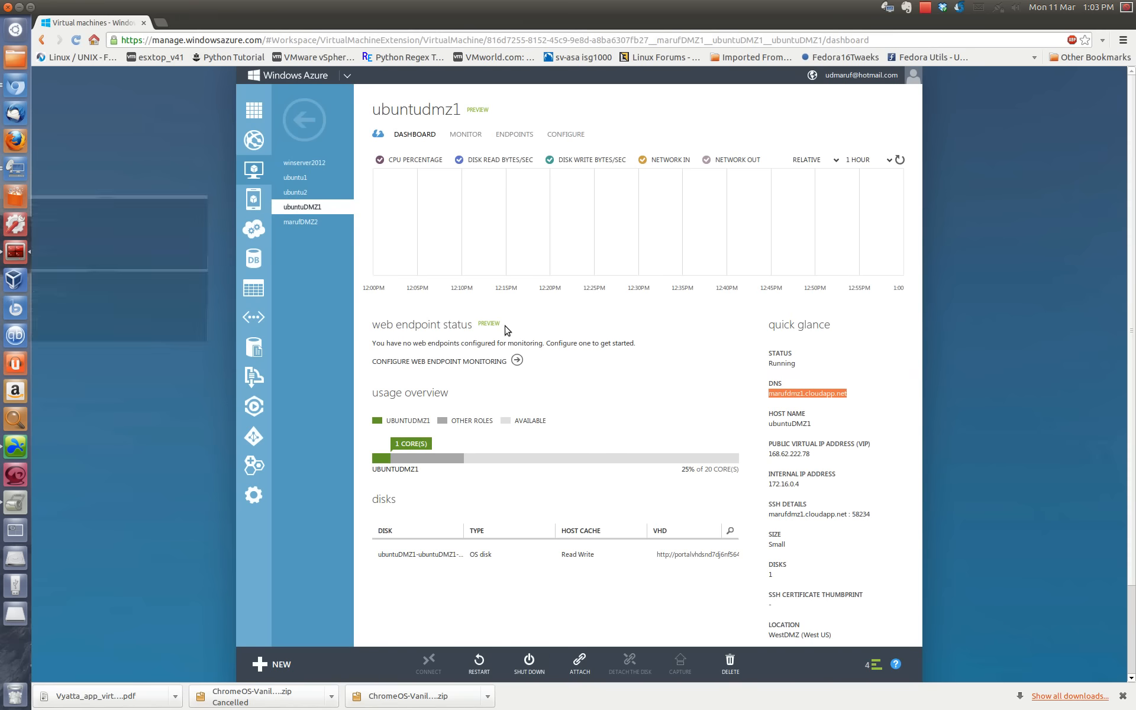
{"action": "left_click", "coordinate": [300, 222]}
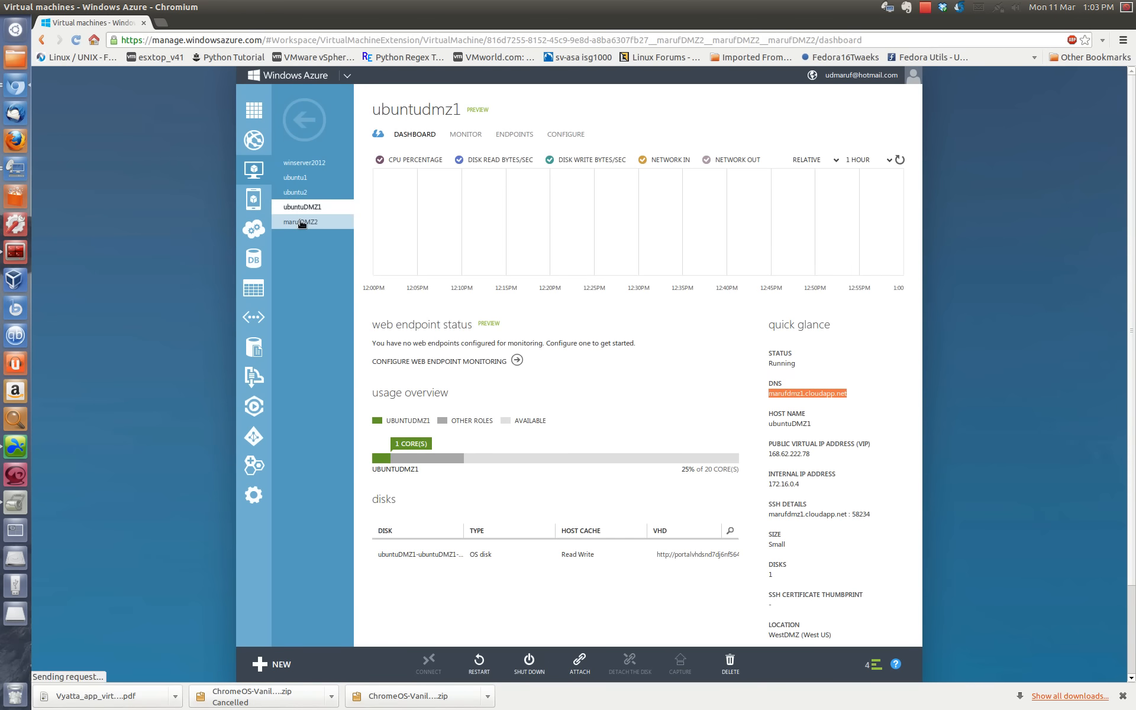
{"action": "left_click", "coordinate": [16, 251]}
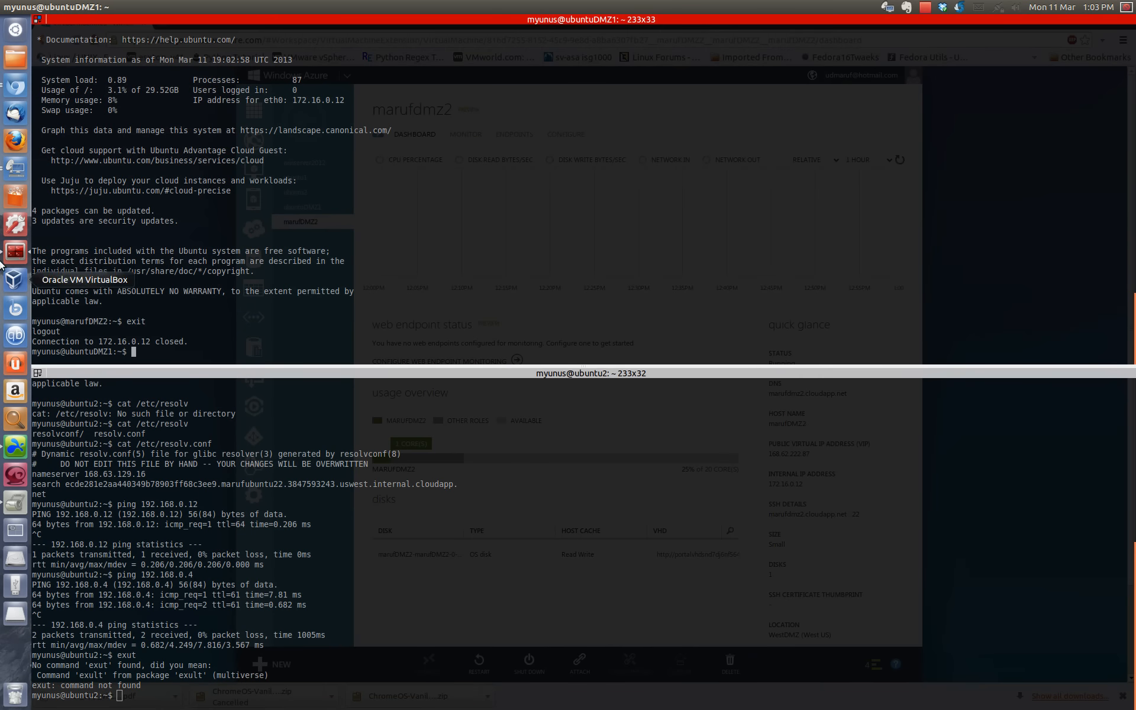
{"action": "left_click", "coordinate": [15, 85]}
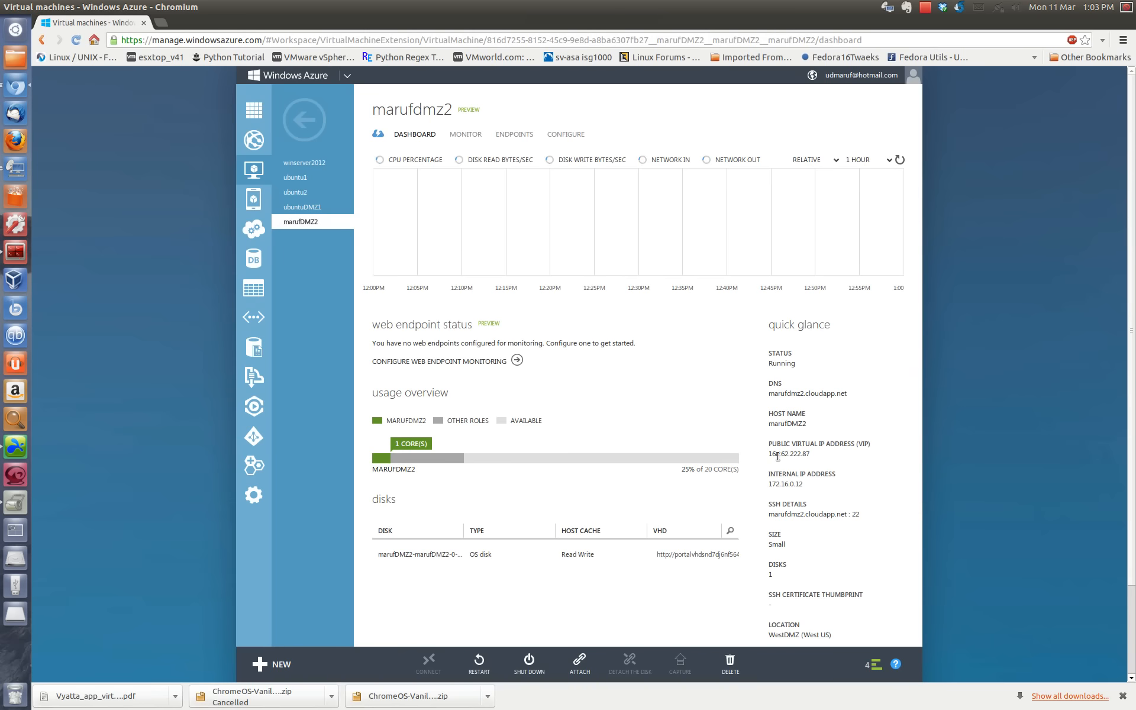
Step: Copy the second DMZ virtual machine's DNS name from its dashboard
{"action": "mouse_move", "coordinate": [770, 394]}
{"action": "left_mouse_down"}
{"action": "mouse_move", "coordinate": [852, 395]}
{"action": "mouse_move", "coordinate": [773, 394]}
{"action": "left_mouse_up"}
{"action": "right_click", "coordinate": [839, 392]}
{"action": "left_click", "coordinate": [851, 398]}
{"action": "left_click", "coordinate": [851, 398]}
{"action": "right_click", "coordinate": [769, 394]}
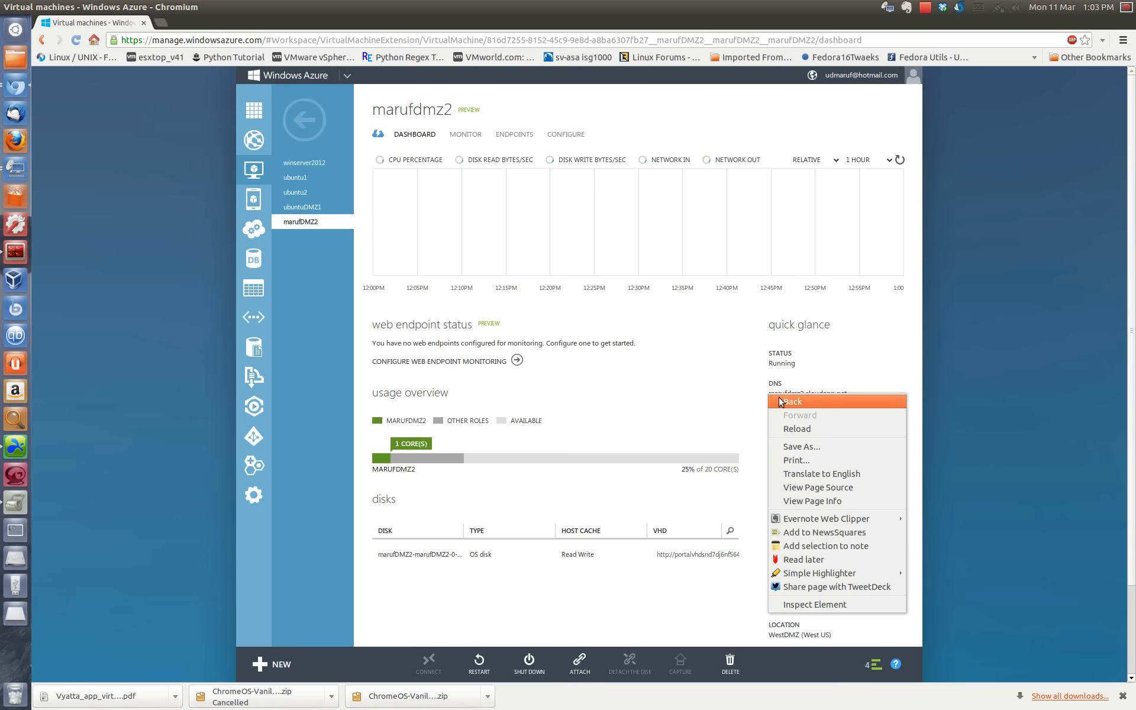
{"action": "left_click", "coordinate": [773, 392]}
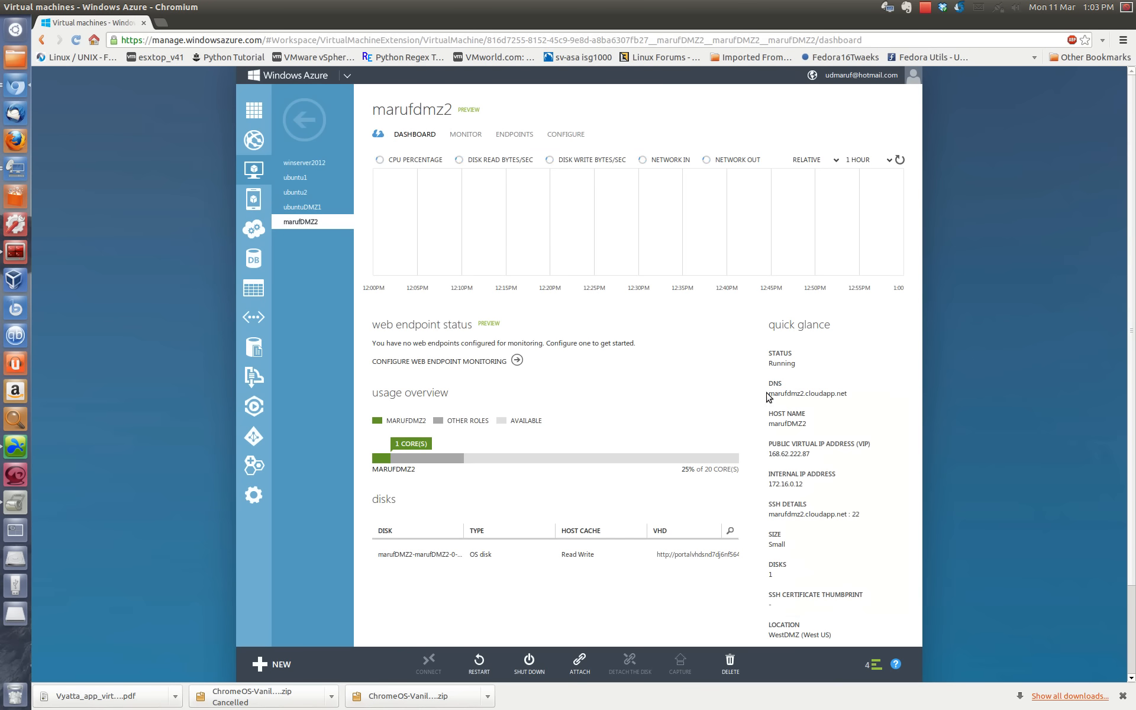
{"action": "mouse_move", "coordinate": [768, 394]}
{"action": "left_mouse_down"}
{"action": "mouse_move", "coordinate": [824, 394]}
{"action": "mouse_move", "coordinate": [772, 394]}
{"action": "left_mouse_up"}
{"action": "left_click", "coordinate": [842, 396]}
{"action": "right_click", "coordinate": [771, 395]}
{"action": "left_click", "coordinate": [782, 404]}
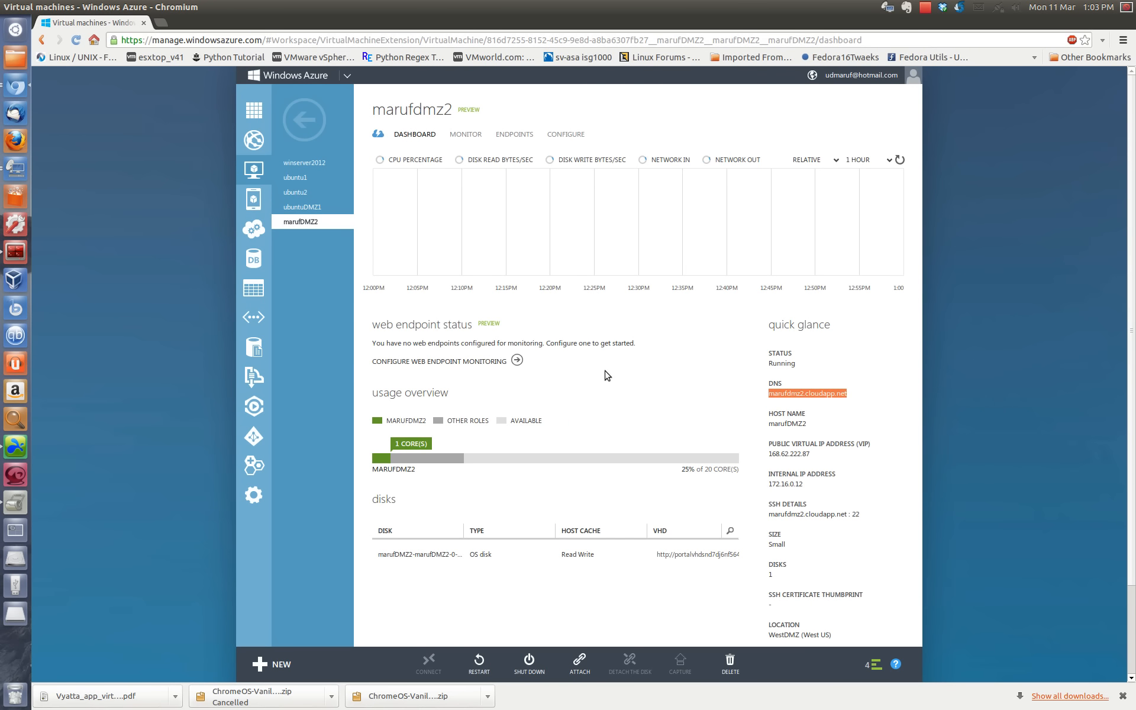
Step: Switch to Terminator and end the SSH session on ubuntu2 with exit
{"action": "left_click", "coordinate": [17, 253]}
{"action": "right_click", "coordinate": [268, 568]}
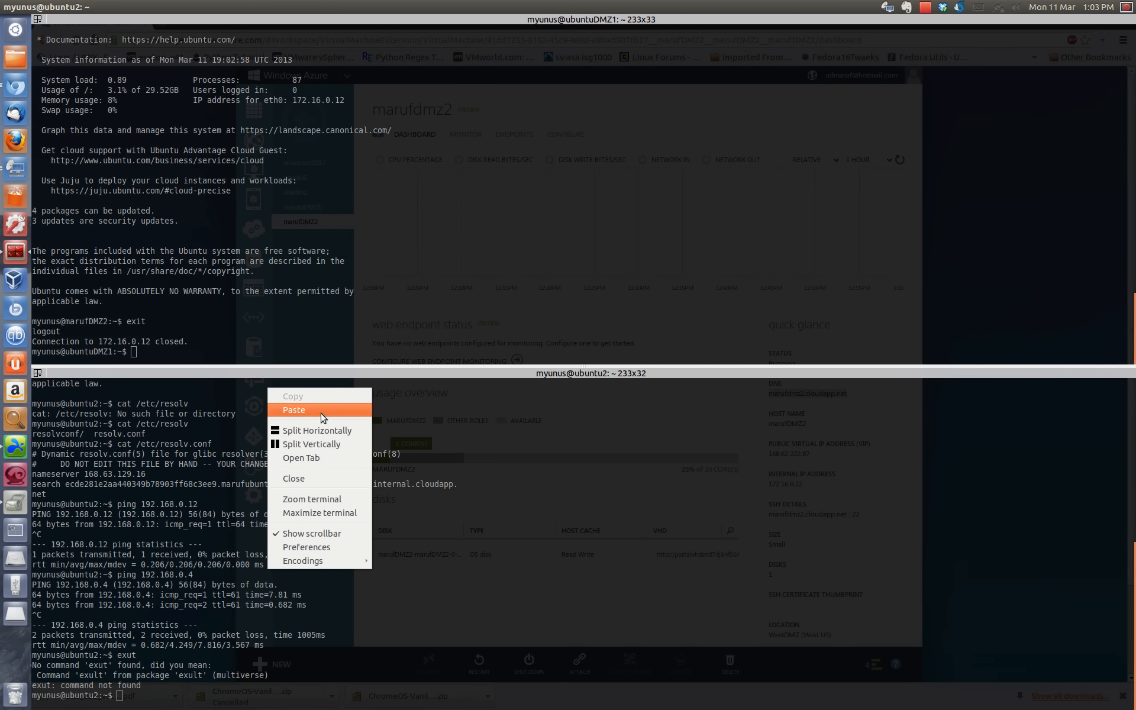
{"action": "key", "text": "Escape"}
{"action": "type", "text": "exit"}
{"action": "key", "text": "Return"}
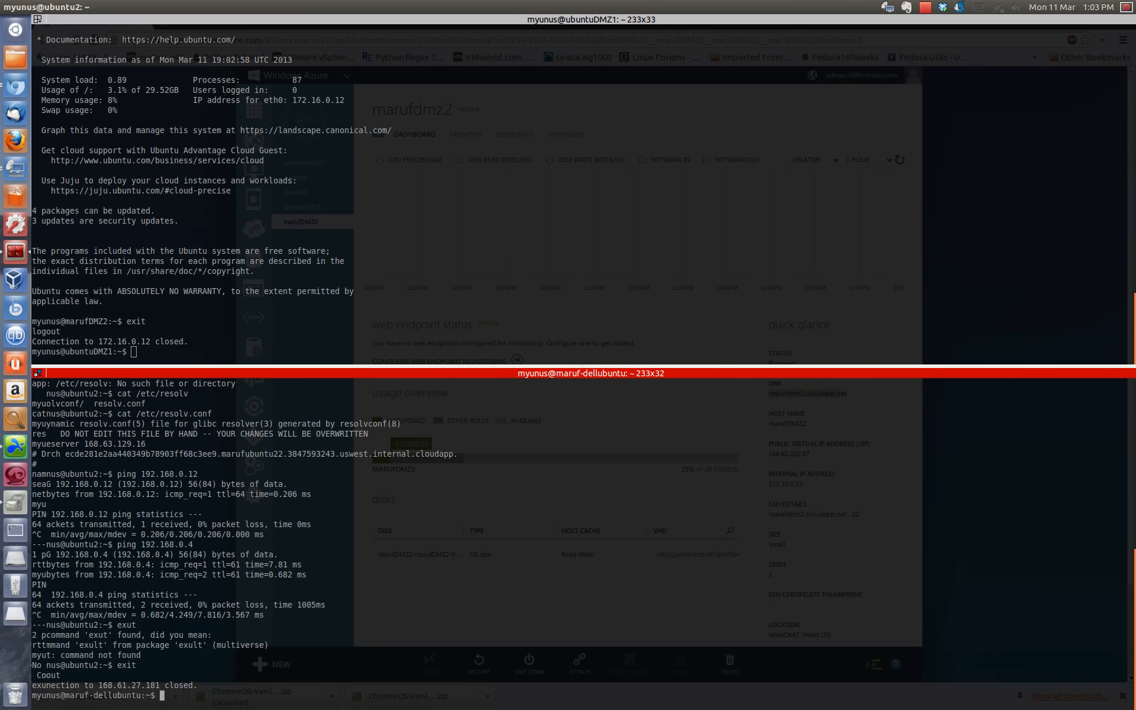
Step: Clear the local shell, connect over SSH to the copied DNS name and enter the account password
{"action": "type", "text": "clear"}
{"action": "key", "text": "Return"}
{"action": "type", "text": "ssh"}
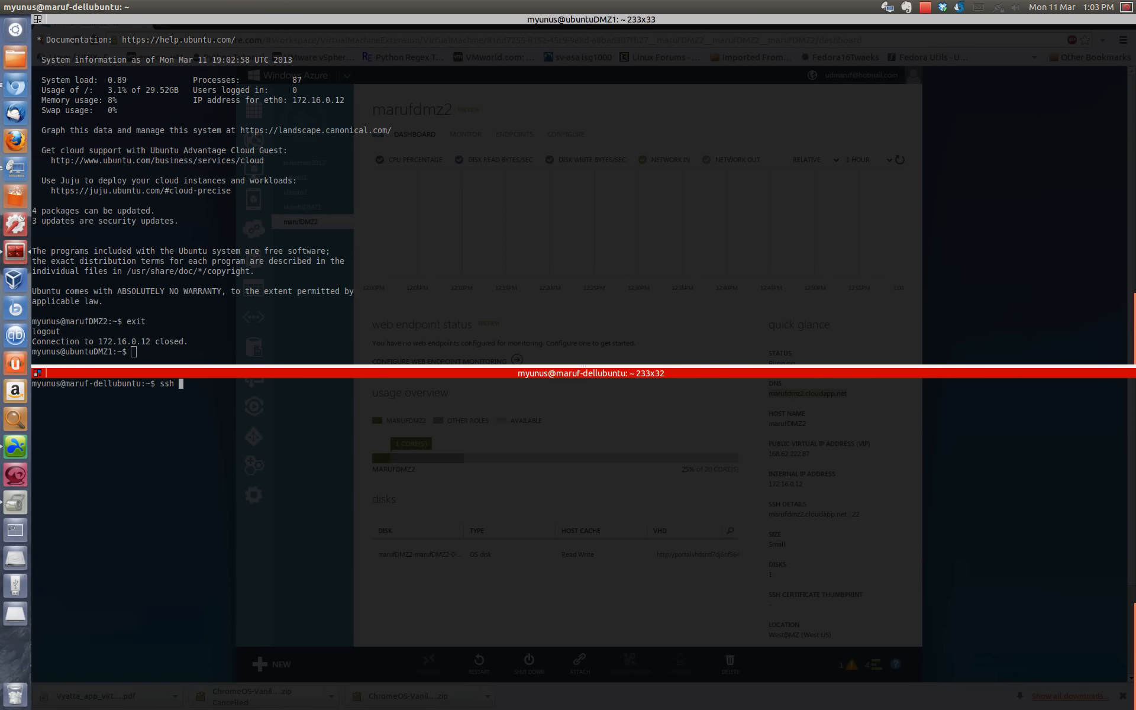
{"action": "right_click", "coordinate": [232, 436]}
{"action": "left_click", "coordinate": [247, 460]}
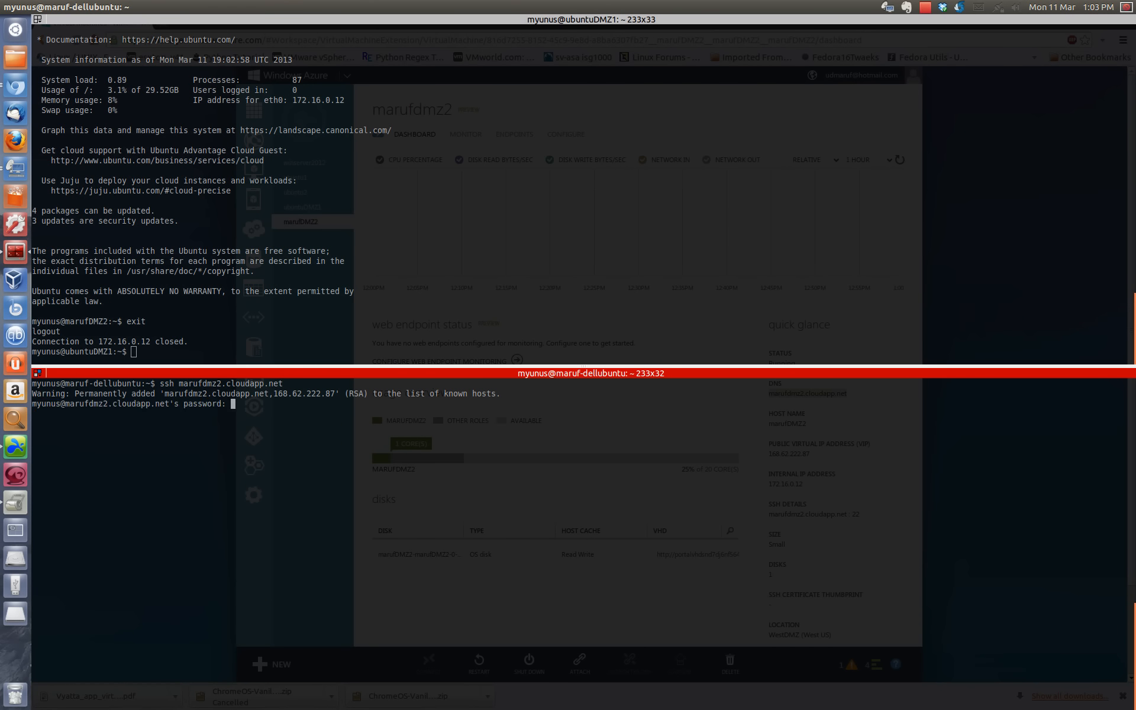
{"action": "key", "text": "Return"}
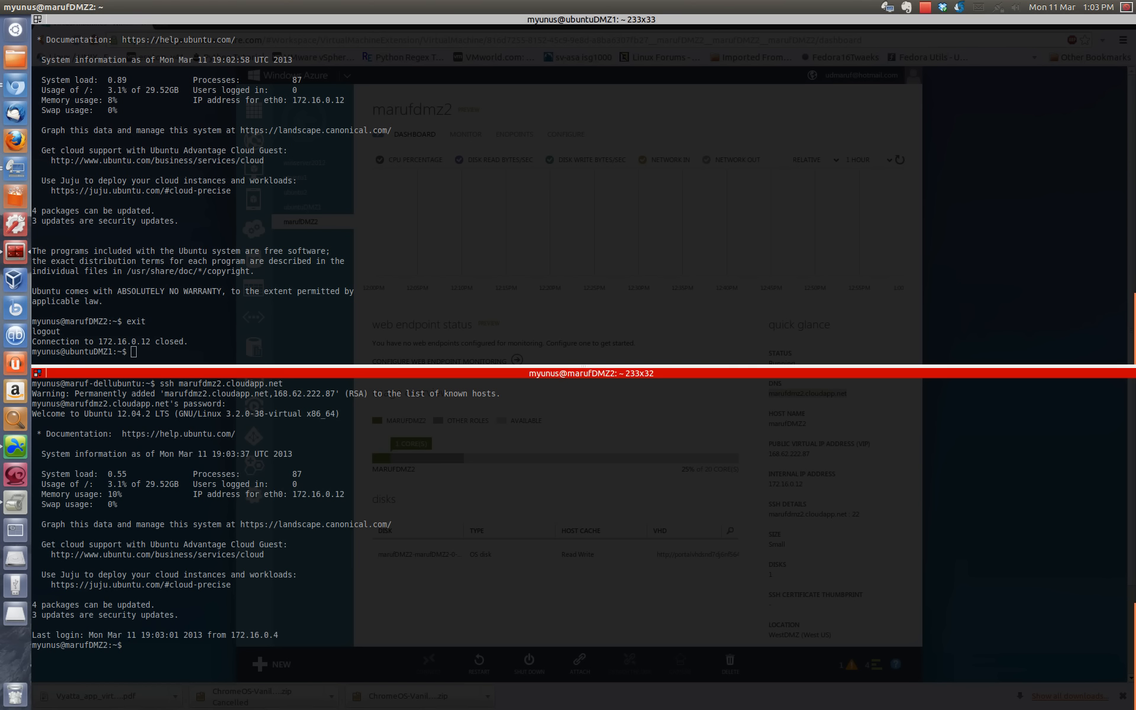
Step: Examine the eth0 IP address in the second DMZ virtual machine's login summary
{"action": "left_click_drag", "start_coordinate": [313, 486], "coordinate": [362, 496]}
{"action": "double_click", "coordinate": [363, 496]}
{"action": "left_click", "coordinate": [571, 472]}
{"action": "left_click", "coordinate": [104, 354]}
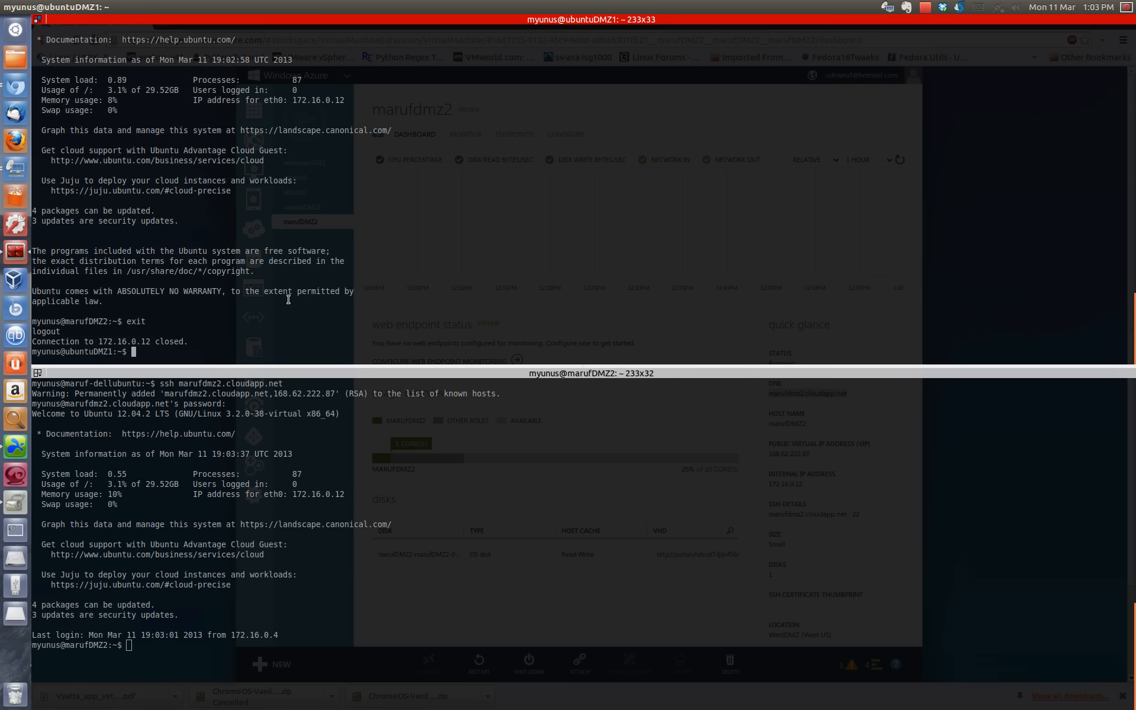
Step: End the SSH session opened through the second DMZ virtual machine's public DNS name with exit
{"action": "left_click", "coordinate": [370, 578]}
{"action": "type", "text": "exit"}
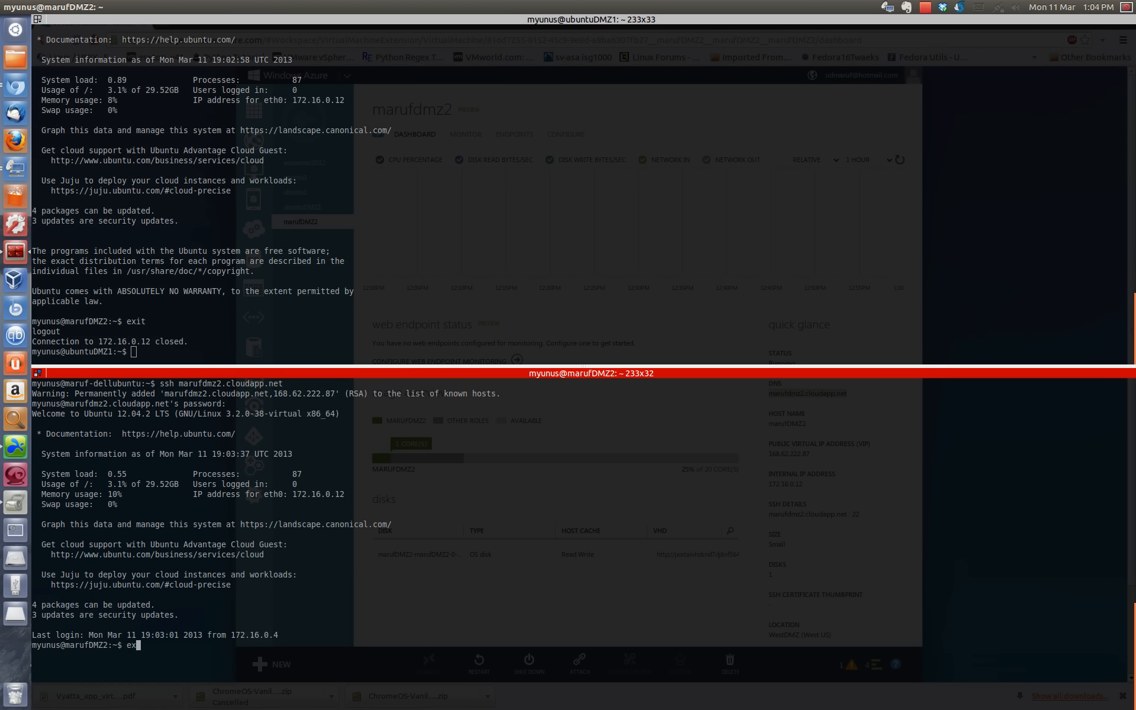
{"action": "key", "text": "Return"}
Step: Switch to Chromium and delete the SSH endpoint on port 22 from the second DMZ virtual machine
{"action": "key", "text": "alt+Tab"}
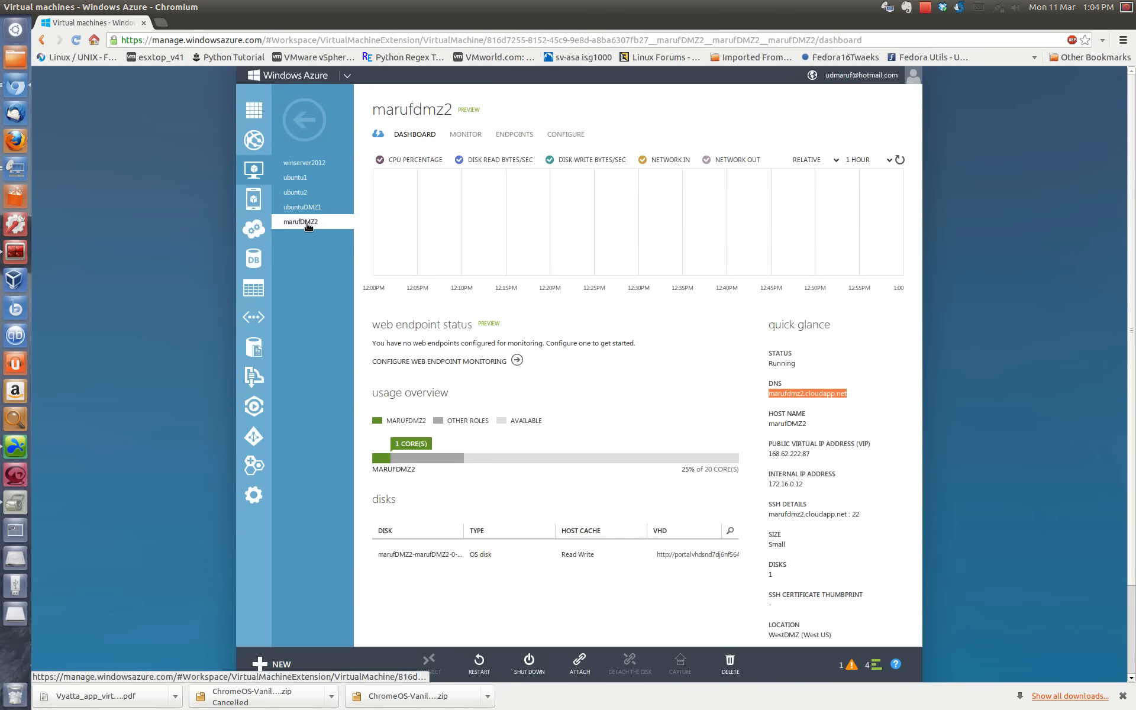
{"action": "left_click", "coordinate": [557, 136]}
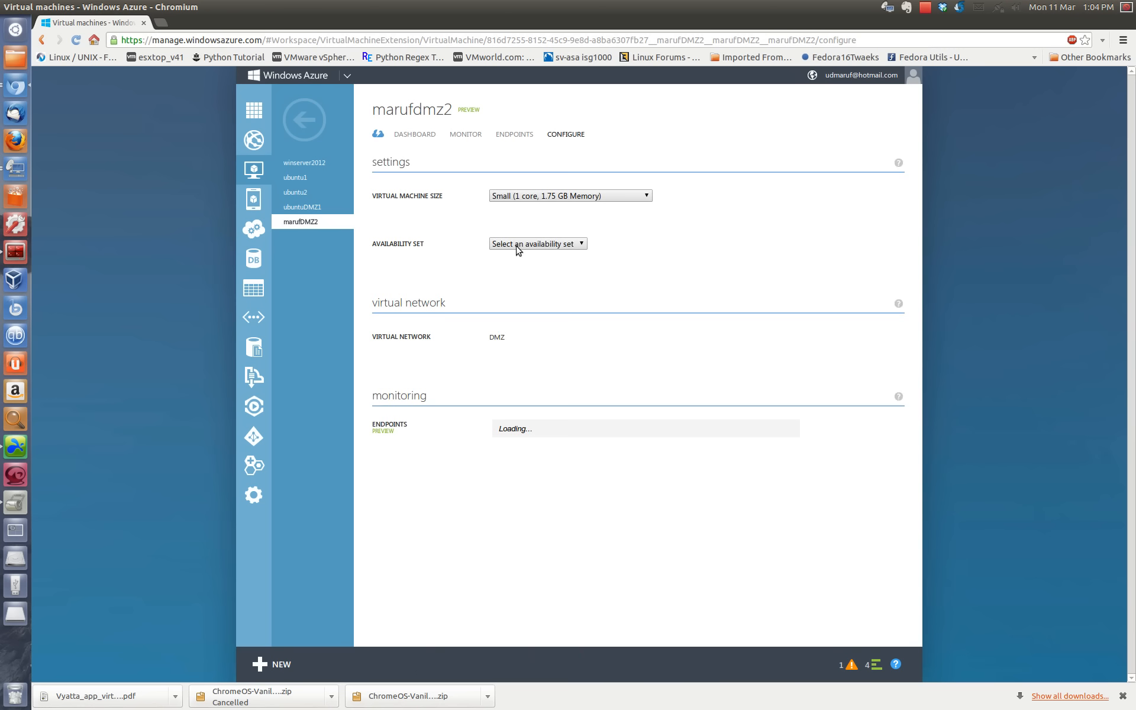
{"action": "left_click", "coordinate": [516, 136]}
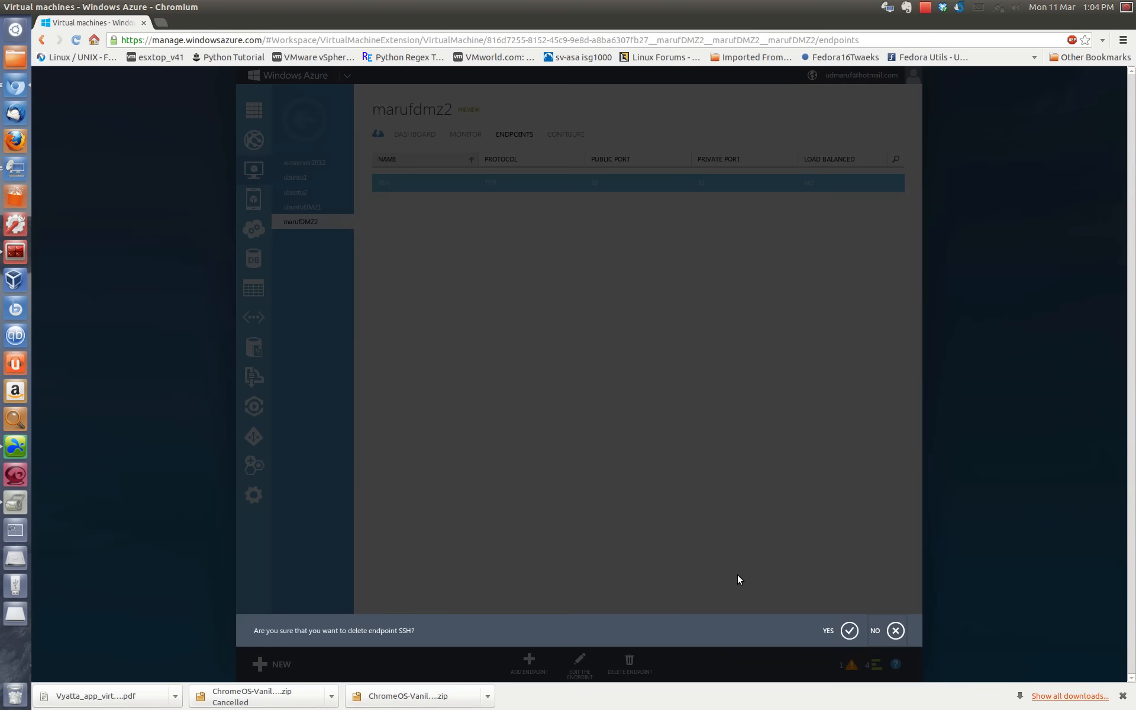
{"action": "left_click", "coordinate": [848, 632]}
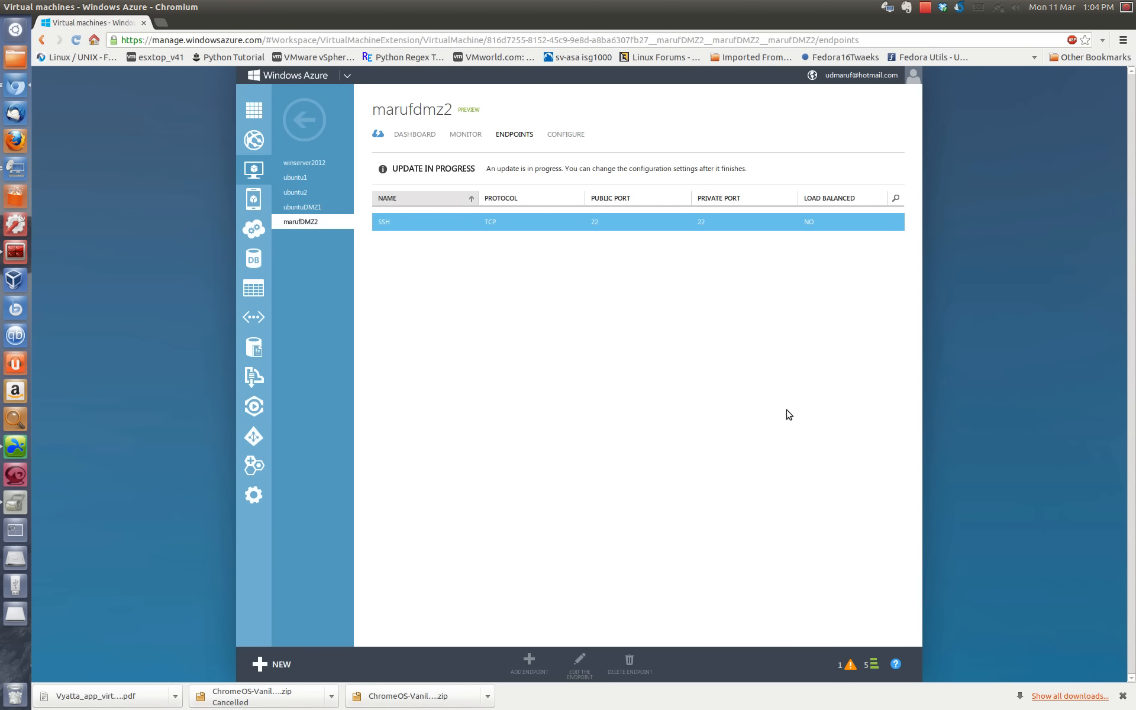
Step: Dismiss the metrics warning and all completed operation notifications in the Azure portal
{"action": "left_click", "coordinate": [849, 665]}
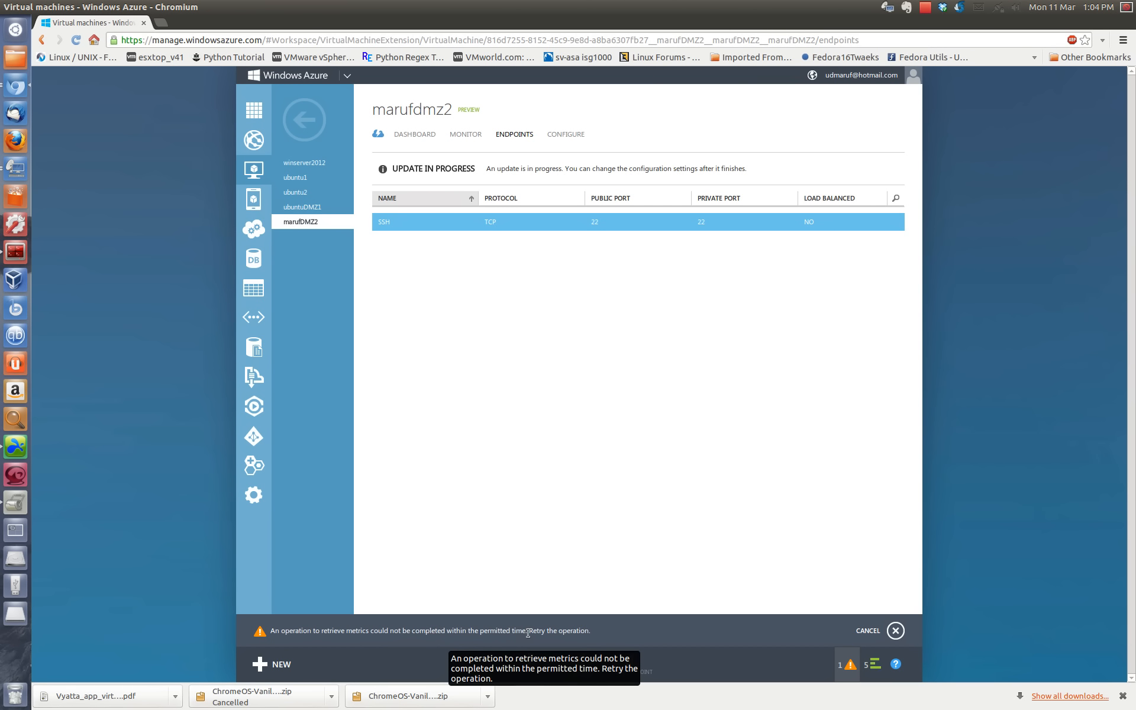
{"action": "left_click", "coordinate": [882, 632]}
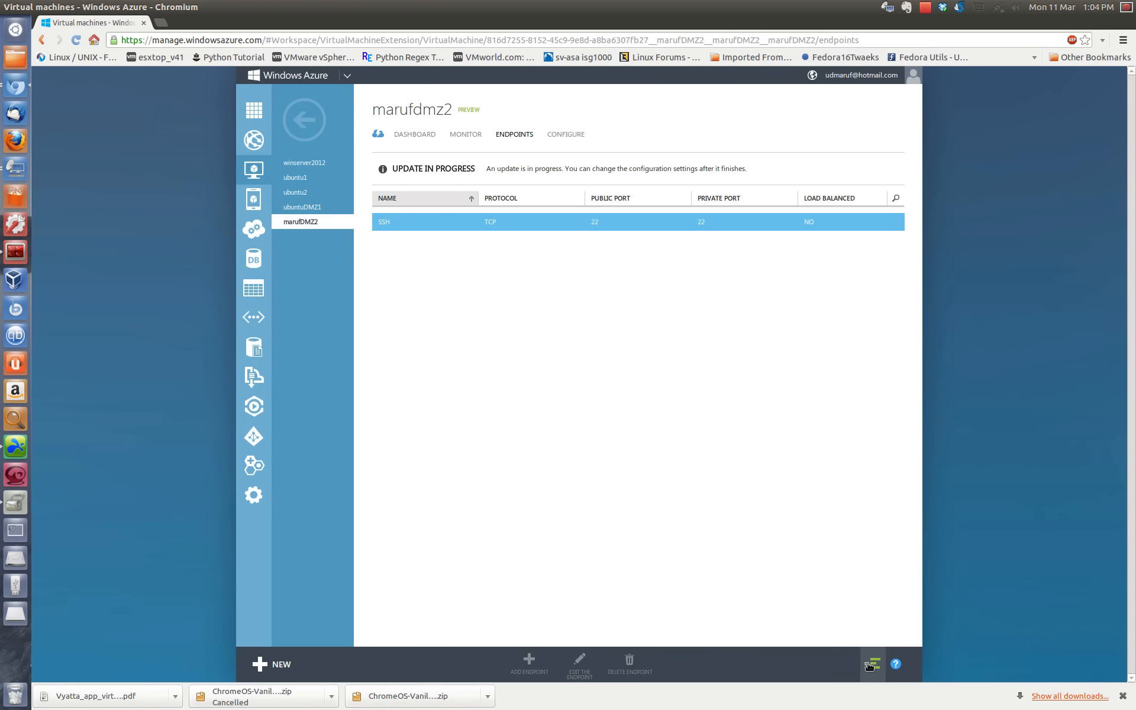
{"action": "left_click", "coordinate": [872, 663]}
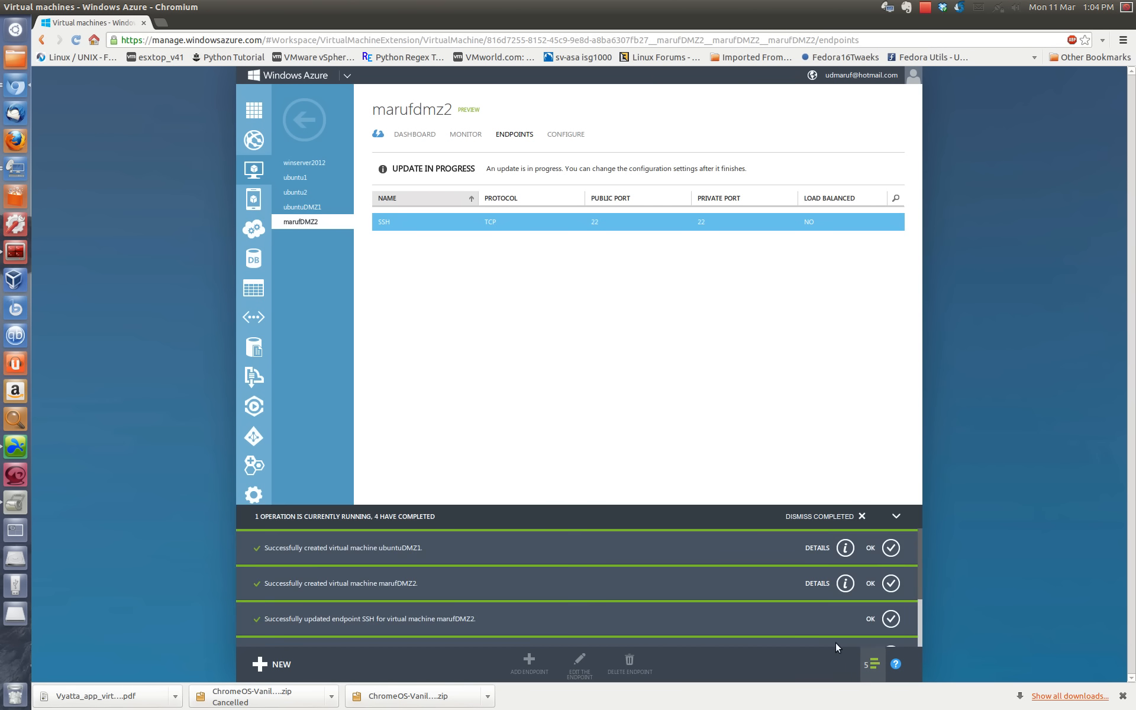
{"action": "left_click", "coordinate": [862, 518]}
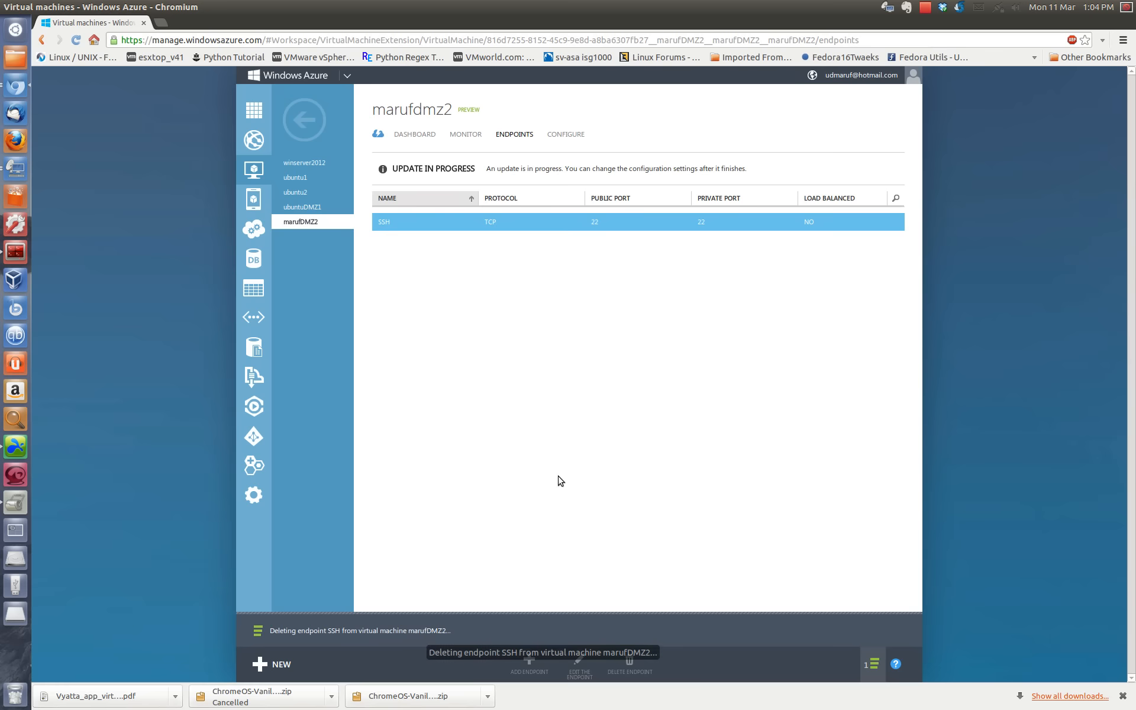
Step: Show the SSH endpoint deletion's status notification and check which virtual machine it applies to
{"action": "left_click", "coordinate": [865, 676]}
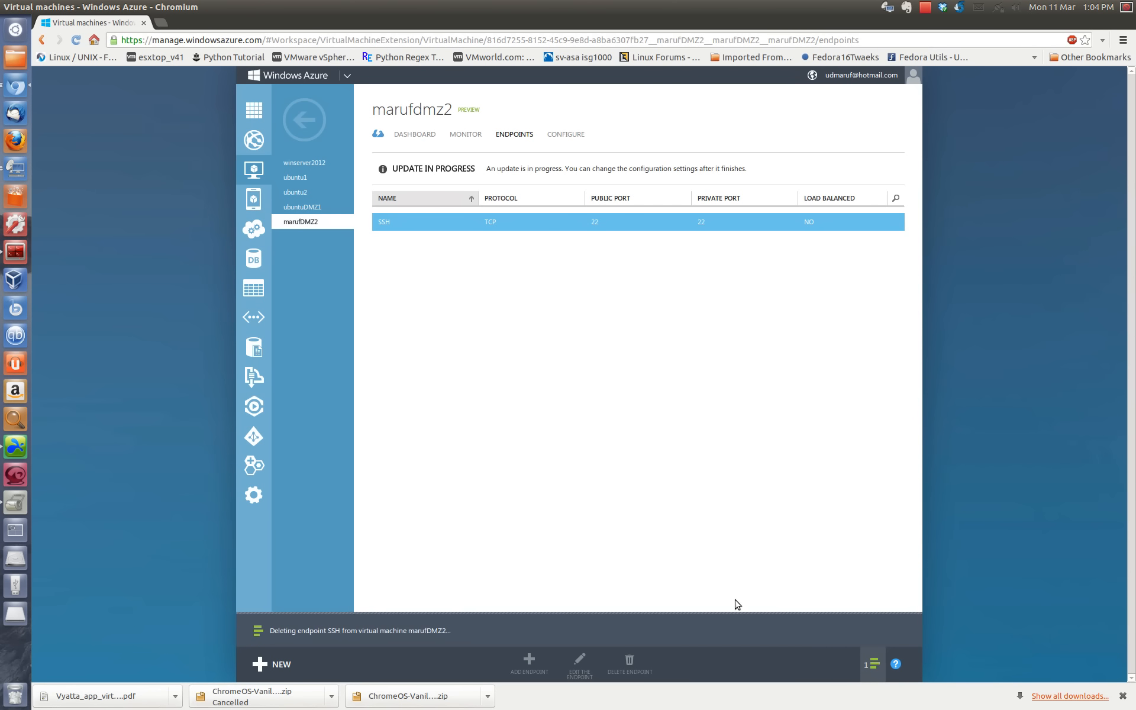
{"action": "left_click", "coordinate": [925, 7]}
{"action": "left_click", "coordinate": [941, 25]}
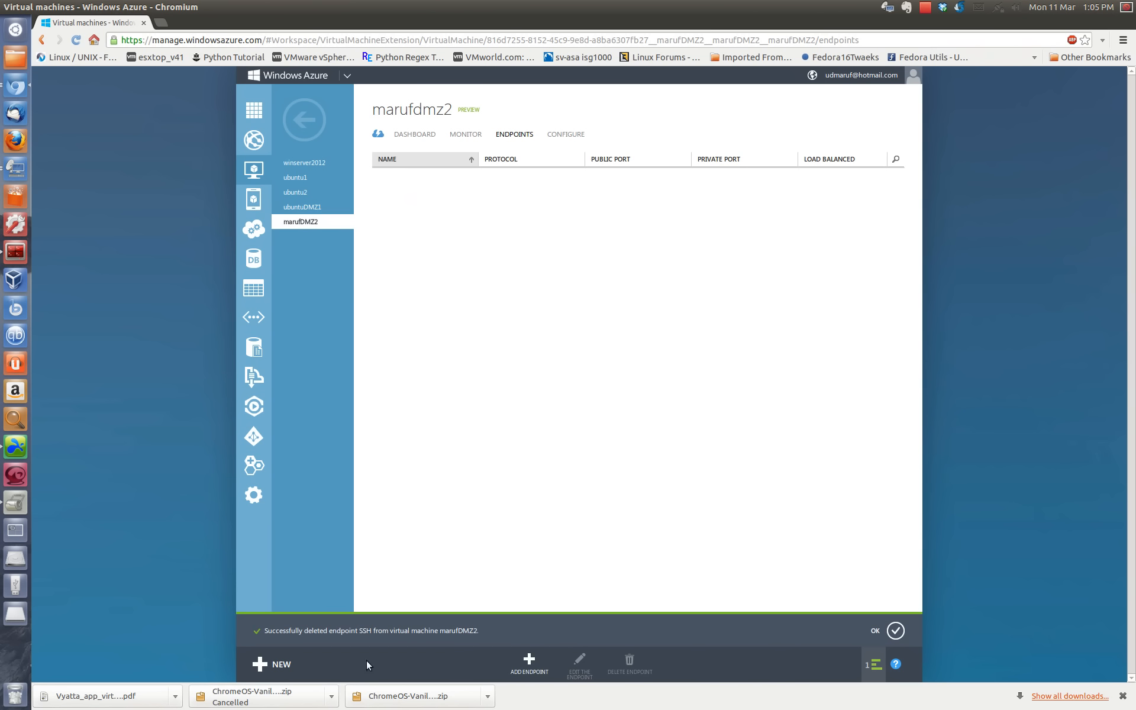
{"action": "left_click_drag", "start_coordinate": [478, 629], "coordinate": [261, 629]}
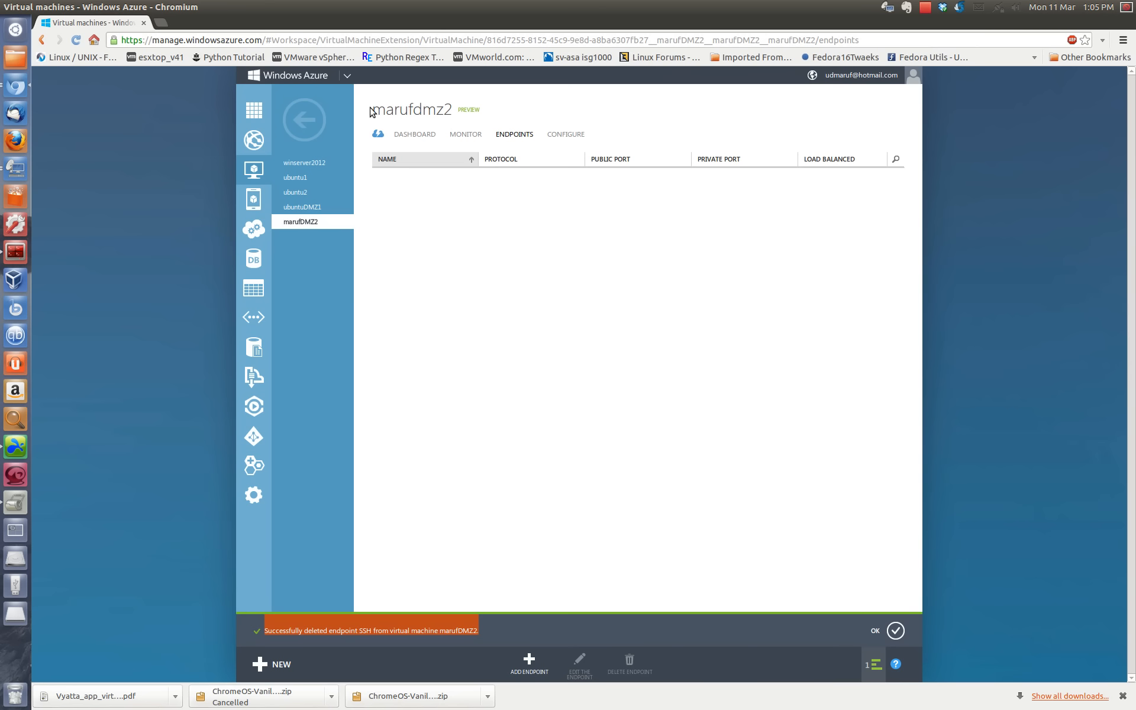
{"action": "left_click_drag", "start_coordinate": [371, 112], "coordinate": [456, 113]}
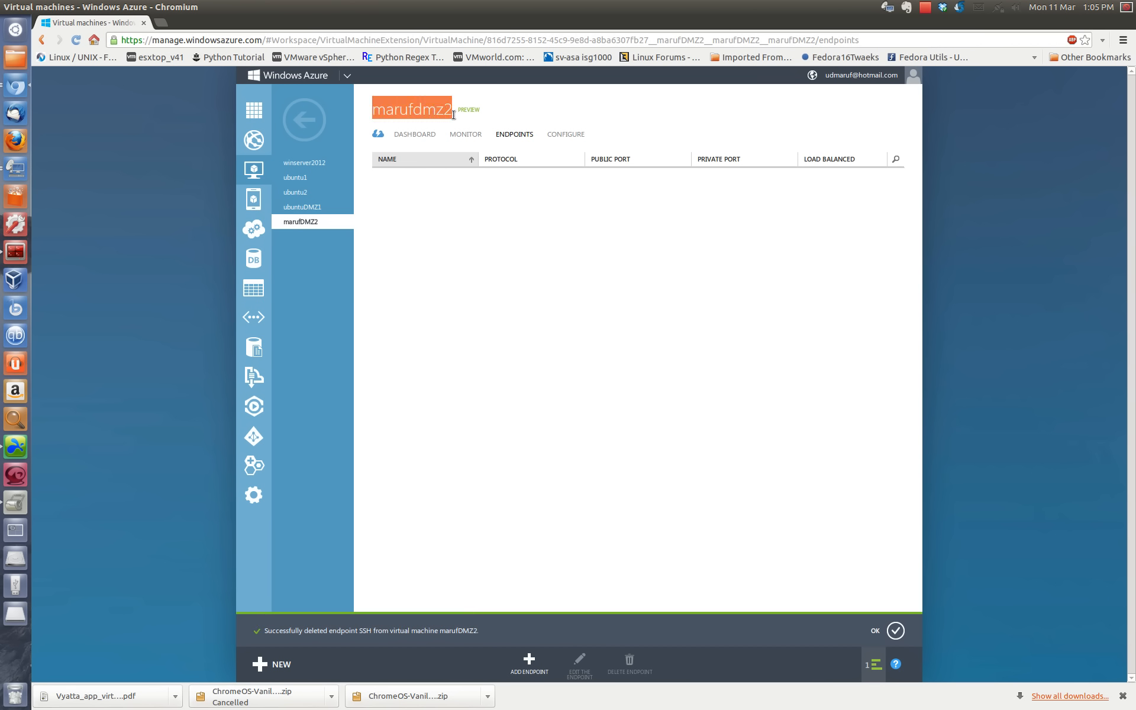
Step: Switch to Terminator, try the SSH connection to the second DMZ virtual machine's public DNS name from the local shell, and abort it
{"action": "left_click", "coordinate": [18, 253]}
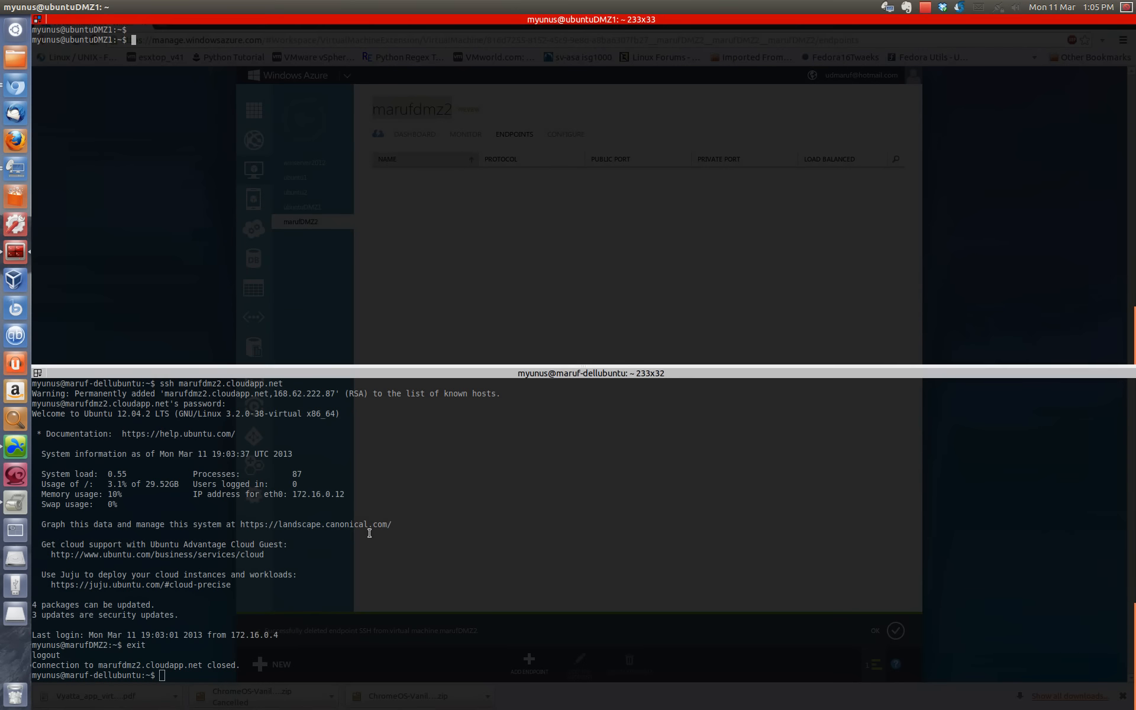
{"action": "double_click", "coordinate": [543, 602]}
{"action": "key", "text": "Up"}
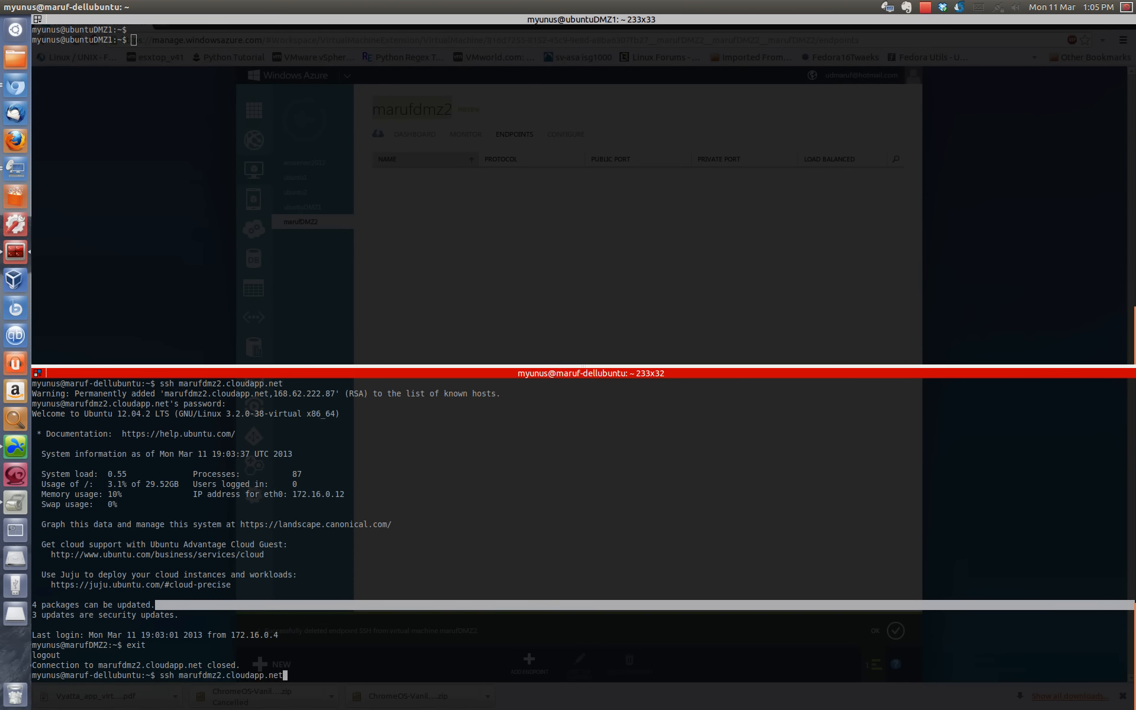
{"action": "key", "text": "Return"}
{"action": "key", "text": "ctrl+c"}
{"action": "key", "text": "Up"}
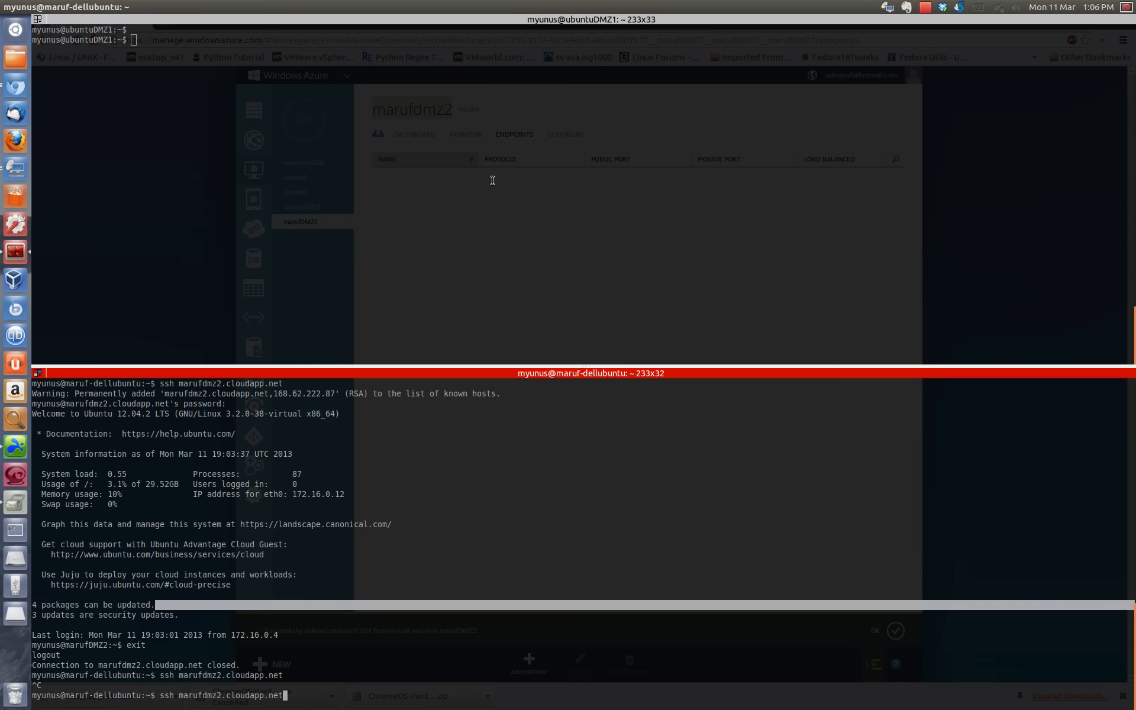
Step: Connect from ubuntuDMZ1 to 172.16.0.12 over SSH and enter the account password
{"action": "left_click", "coordinate": [157, 187]}
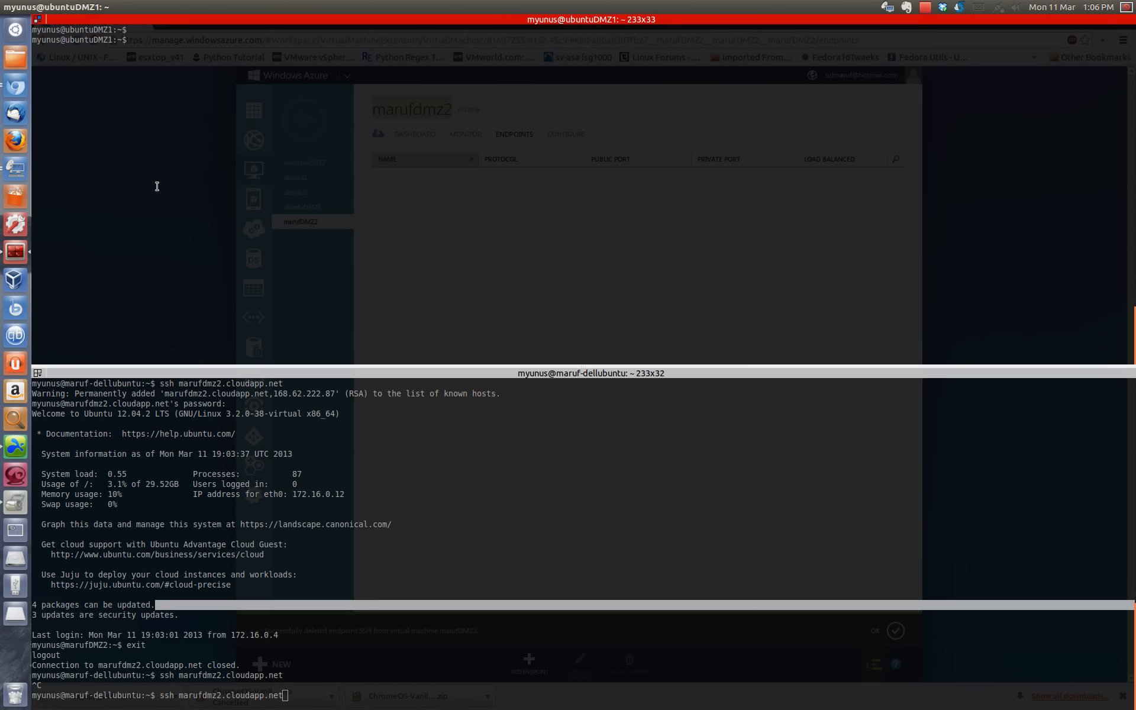
{"action": "scroll", "coordinate": [220, 183], "scroll_direction": "up", "scroll_amount": 5}
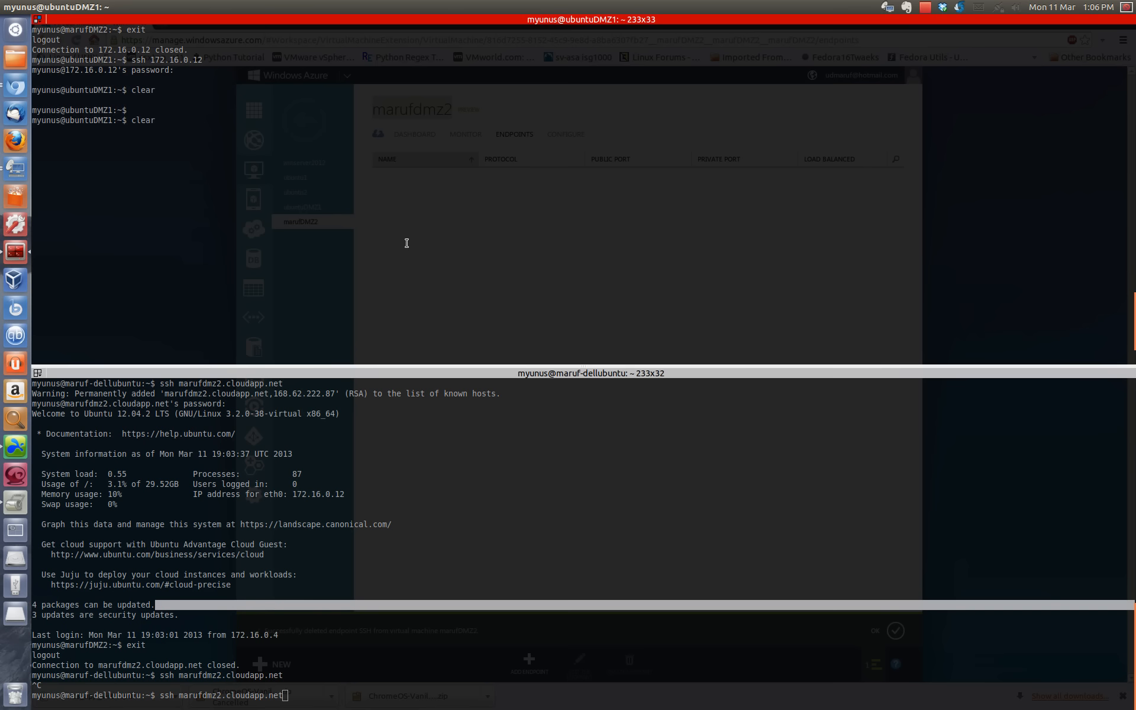
{"action": "key", "text": "Up"}
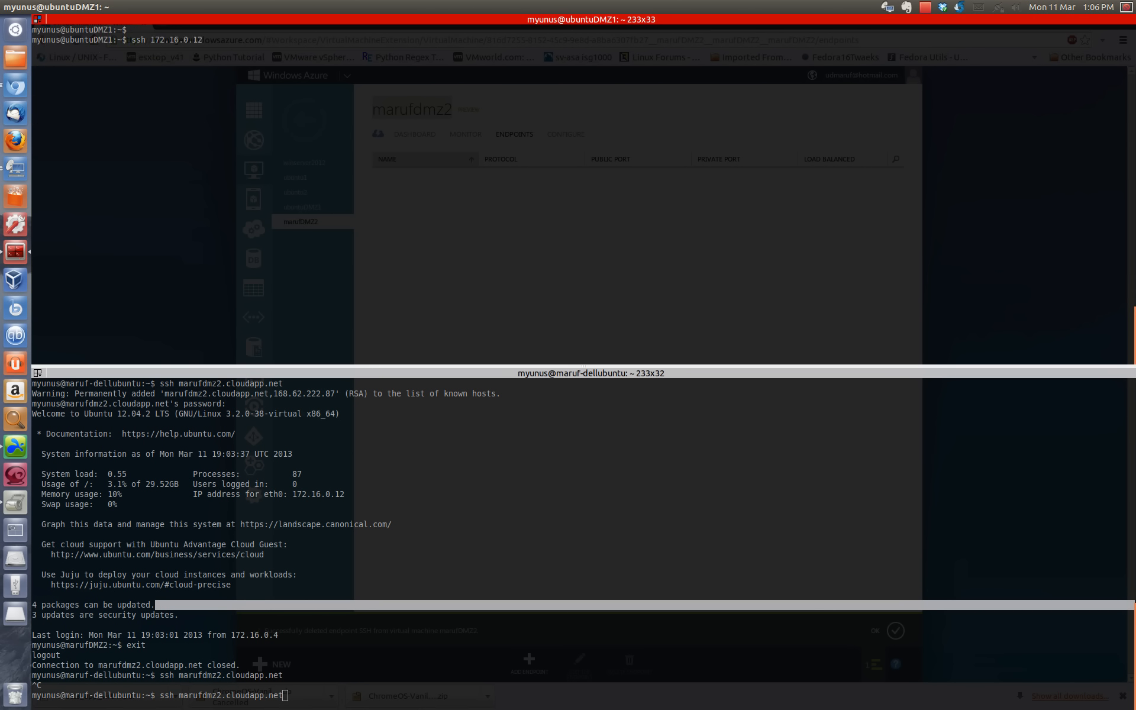
{"action": "key", "text": "BackSpace"}
{"action": "key", "text": "BackSpace"}
{"action": "key", "text": "BackSpace"}
{"action": "key", "text": "BackSpace"}
{"action": "key", "text": "BackSpace"}
{"action": "key", "text": "BackSpace"}
{"action": "key", "text": "BackSpace"}
{"action": "key", "text": "BackSpace"}
{"action": "key", "text": "BackSpace"}
{"action": "key", "text": "BackSpace"}
{"action": "key", "text": "BackSpace"}
{"action": "key", "text": "BackSpace"}
{"action": "type", "text": "h 18"}
{"action": "type", "text": "72."}
{"action": "type", "text": "16.0.12"}
Step: Run ifconfig in the SSH session on the second DMZ virtual machine to check its network interface addresses
{"action": "type", "text": "ifco"}
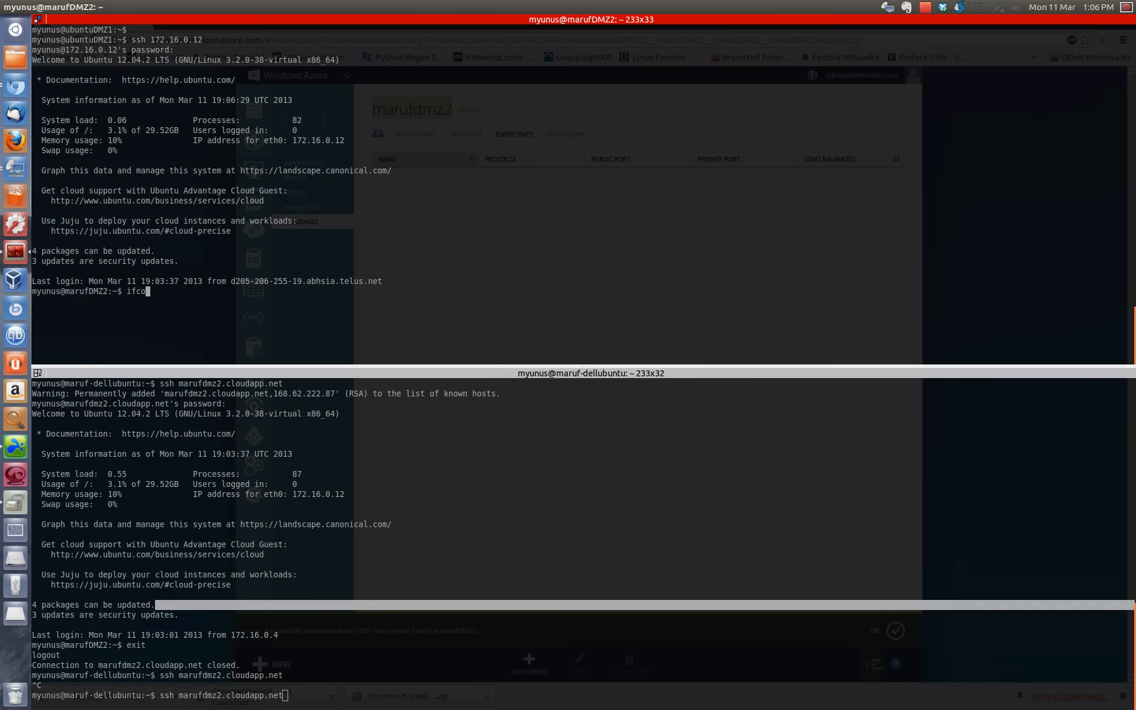
{"action": "type", "text": "nfig"}
{"action": "key", "text": "Return"}
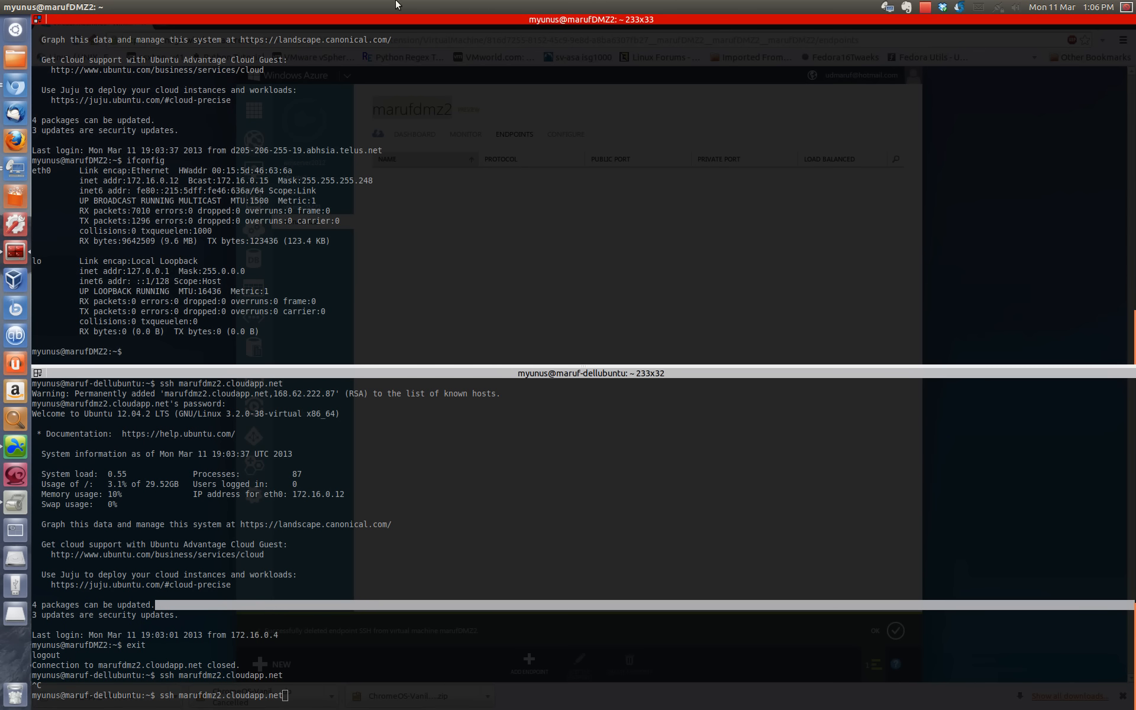
Step: Switch to the Azure portal in Chromium and compare the endpoints of ubuntuDMZ1 with those of the second DMZ virtual machine
{"action": "left_click", "coordinate": [18, 6]}
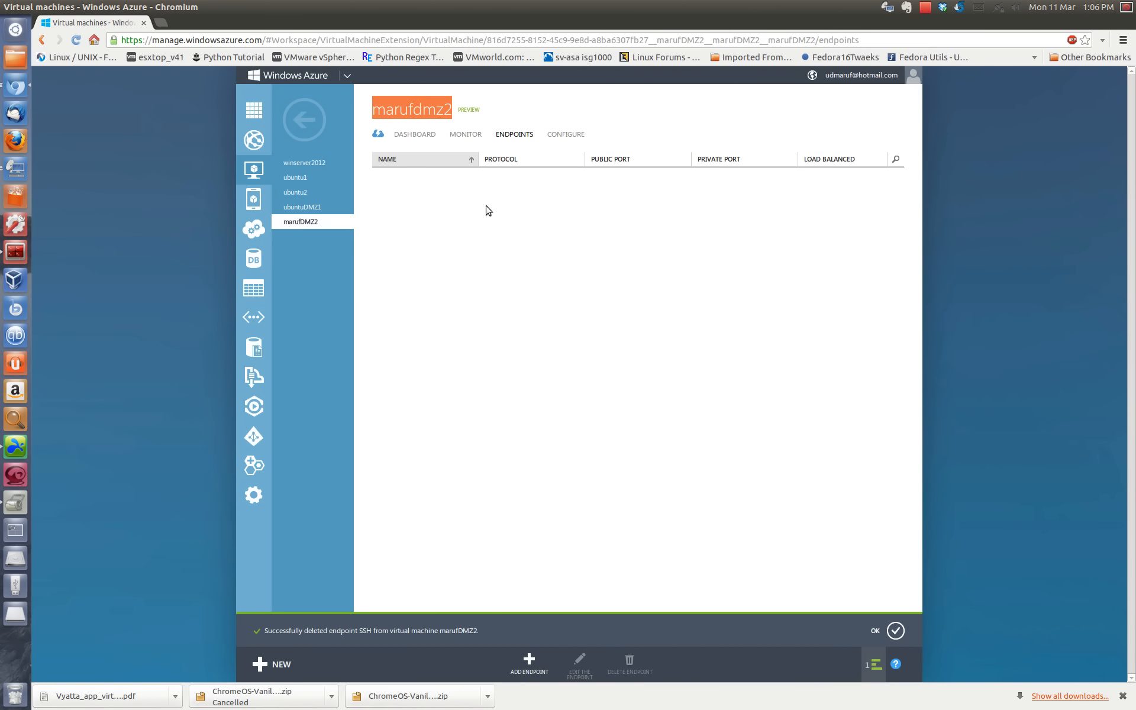
{"action": "left_click", "coordinate": [335, 207]}
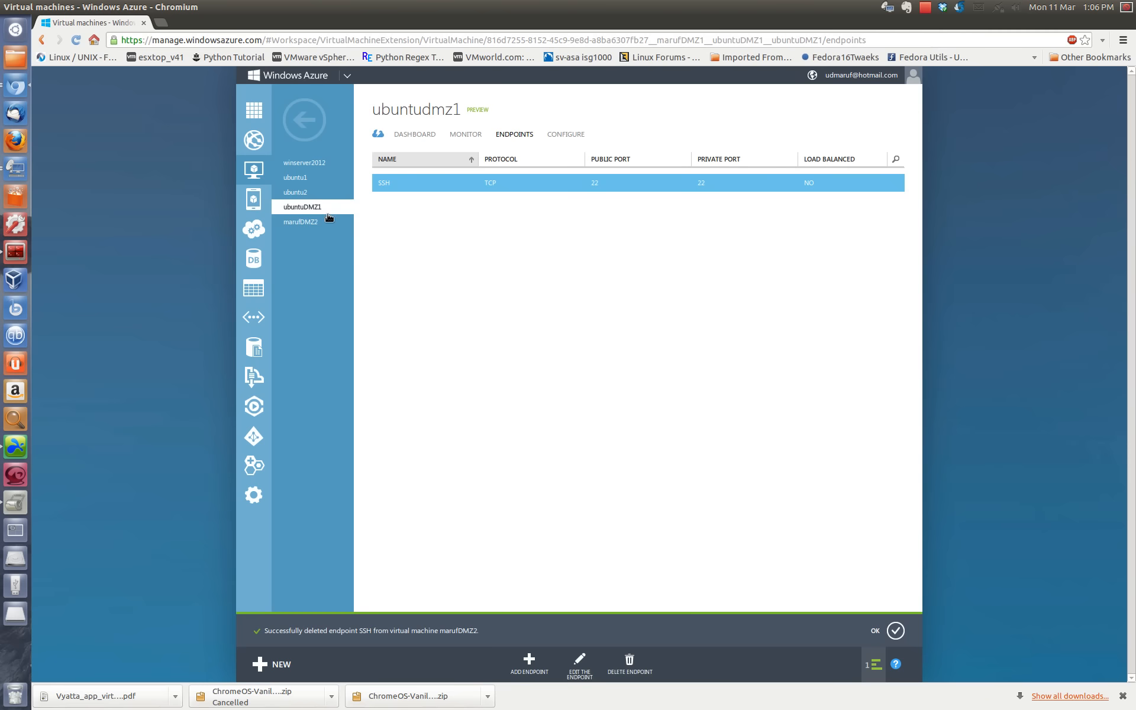
{"action": "left_click", "coordinate": [329, 224]}
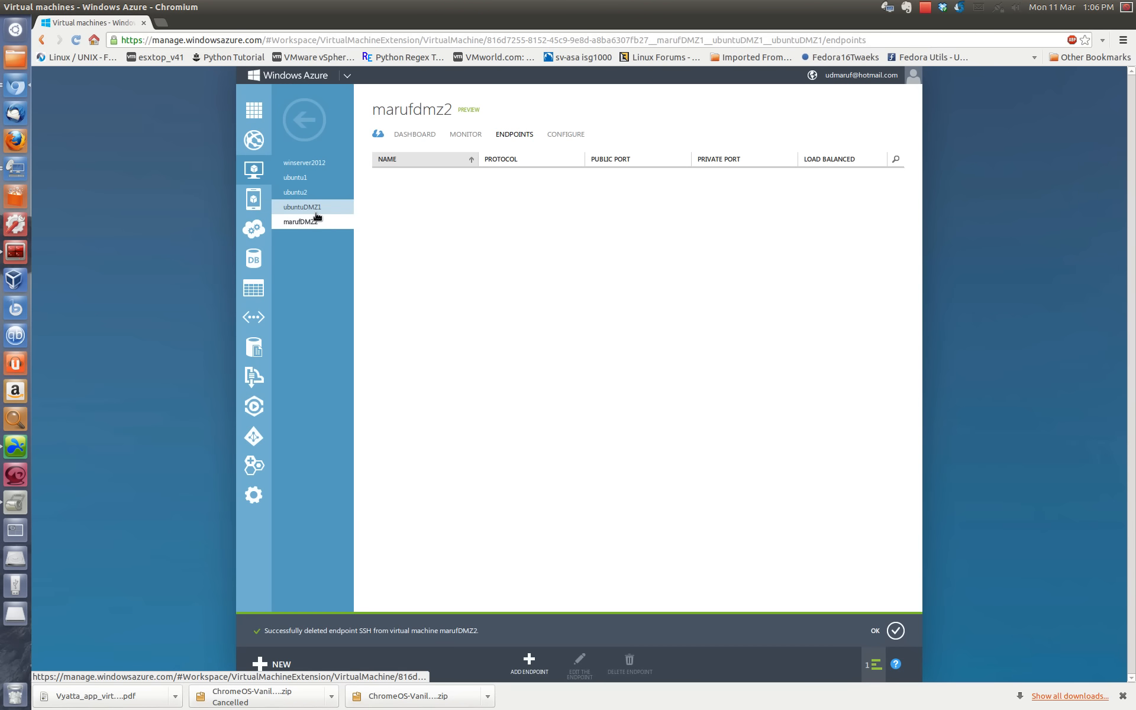
{"action": "left_click", "coordinate": [311, 213]}
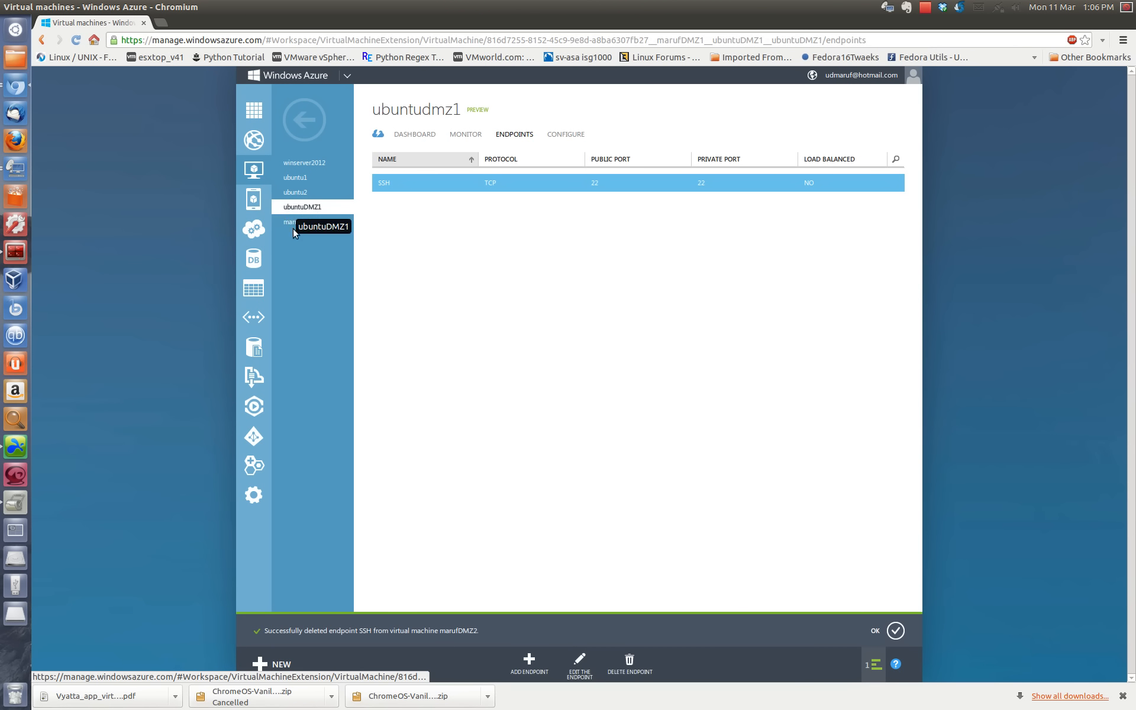
{"action": "left_click", "coordinate": [299, 224]}
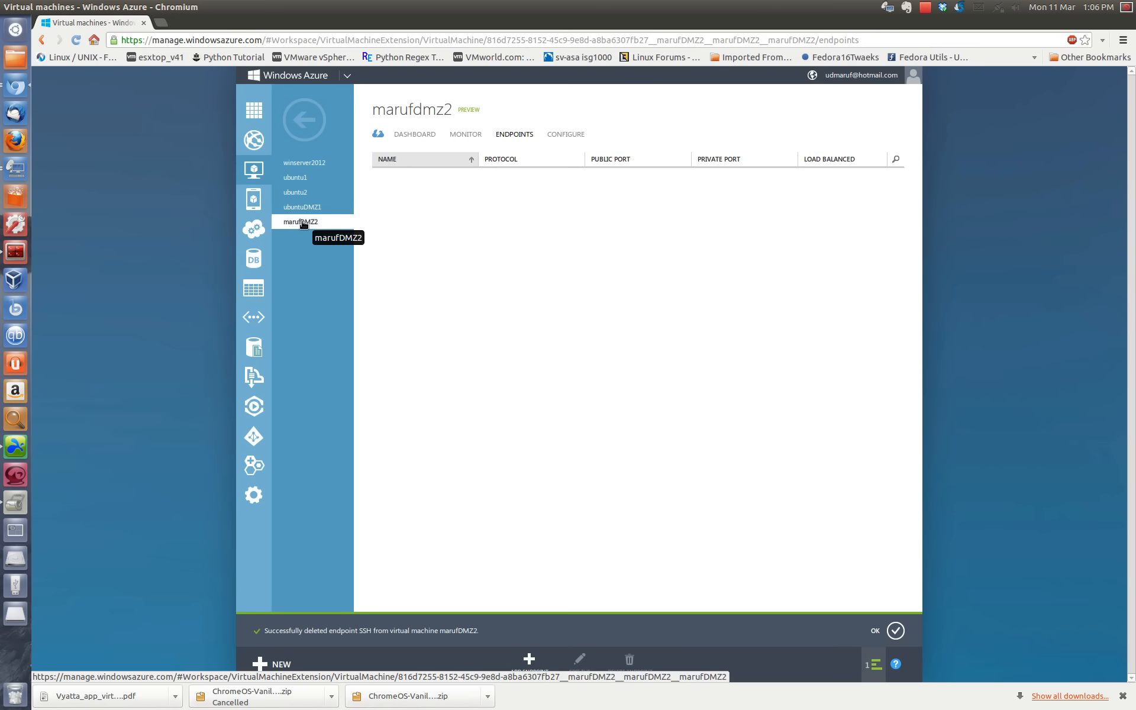
{"action": "left_click", "coordinate": [303, 211]}
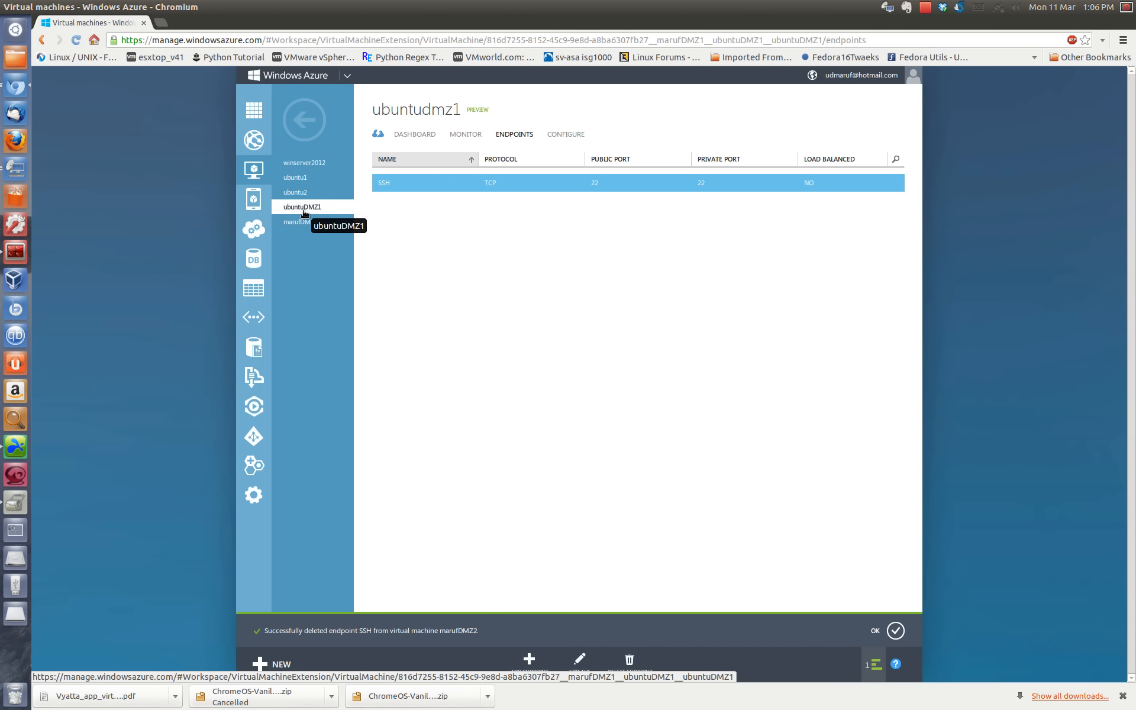
{"action": "left_click", "coordinate": [317, 228]}
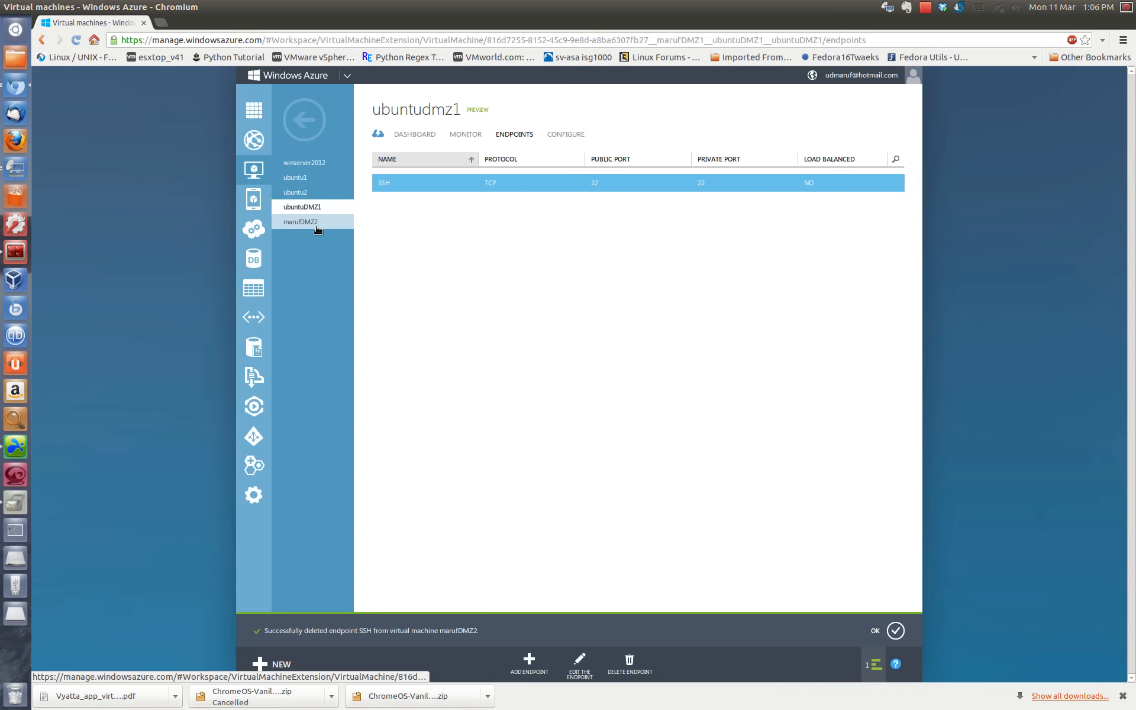